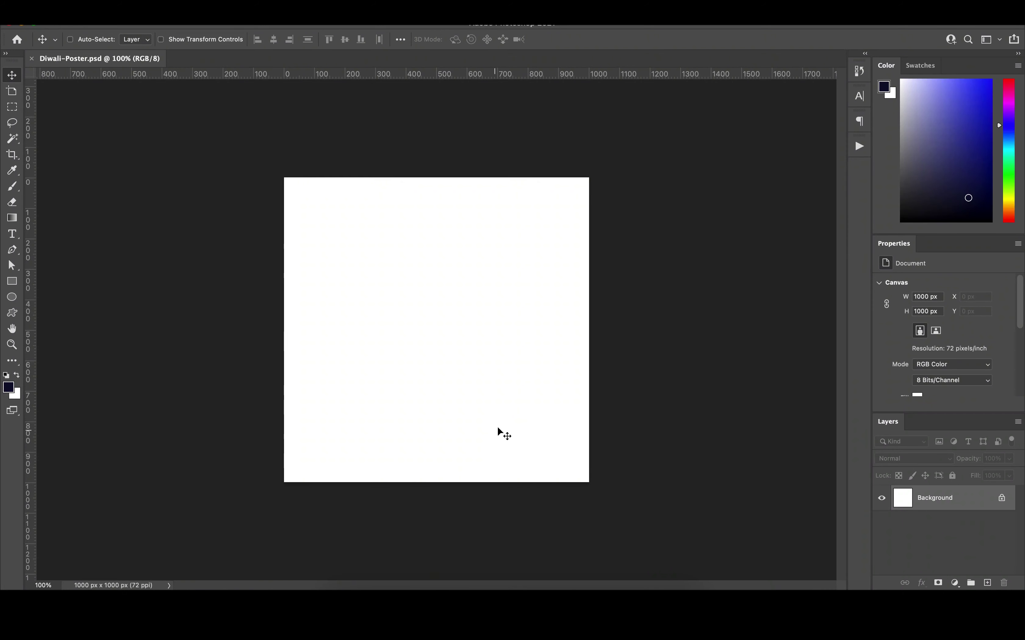
Step: Paste the copied dark purple rectangle onto the canvas as a Smart Object
key(super+v)
click(581, 259)
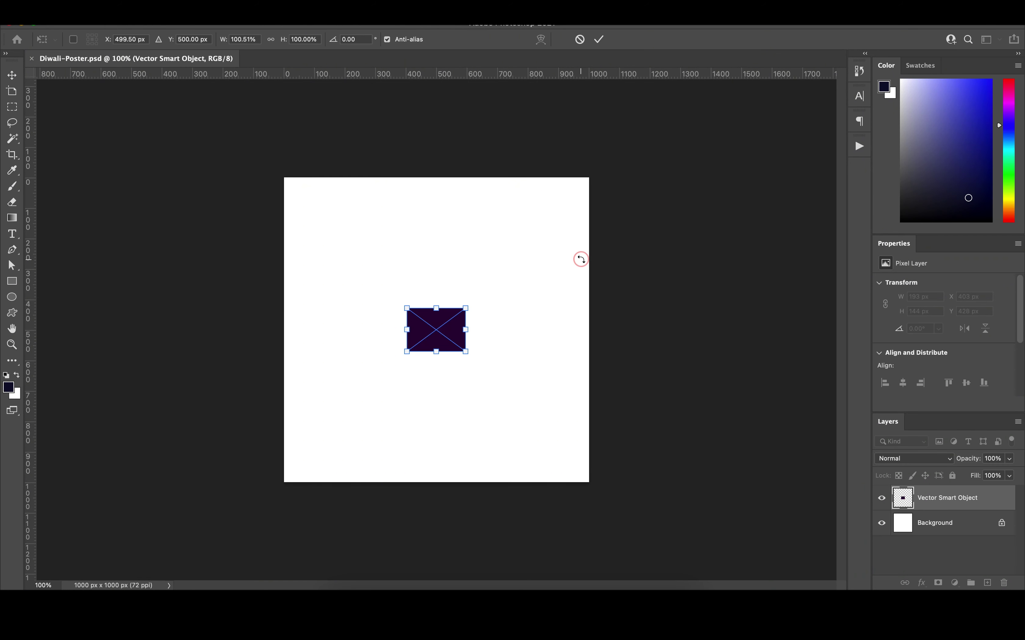
Step: Fill the unlocked Background with the rectangle's sampled dark purple and delete the rectangle layer
key(Return)
key(i)
click(443, 325)
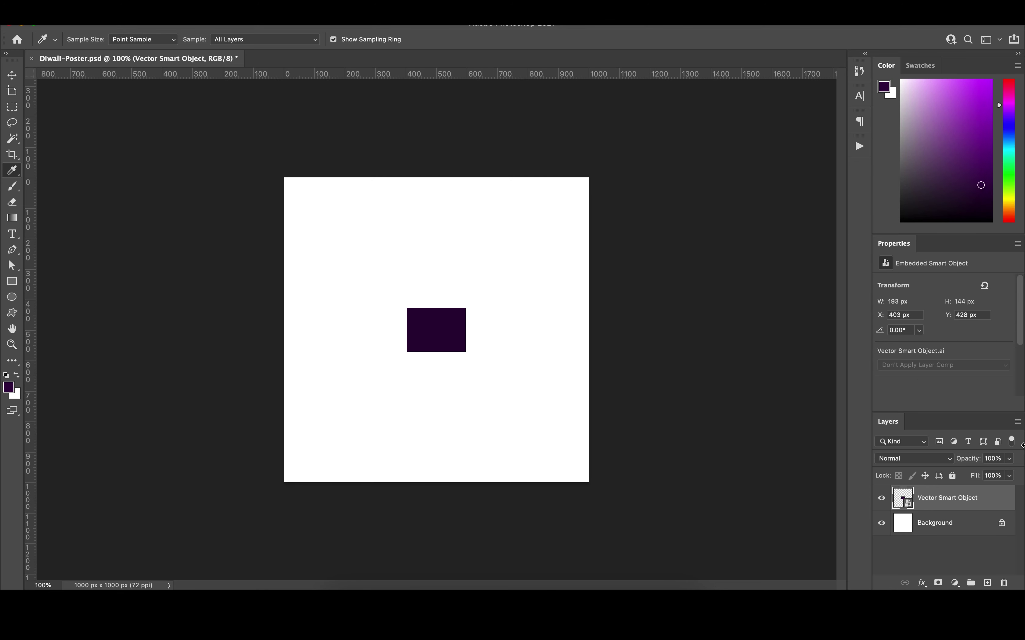
click(1001, 523)
key(alt+BackSpace)
key(v)
super+click(450, 333)
key(BackSpace)
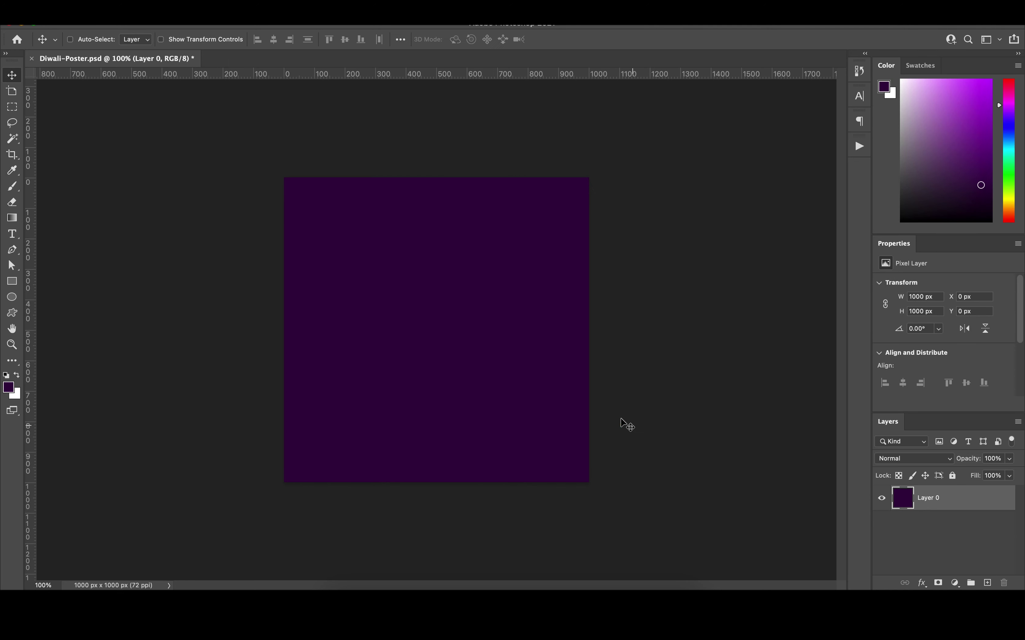
Step: Paste the arched window from Illustrator as a Smart Object and enlarge it
key(super+Tab)
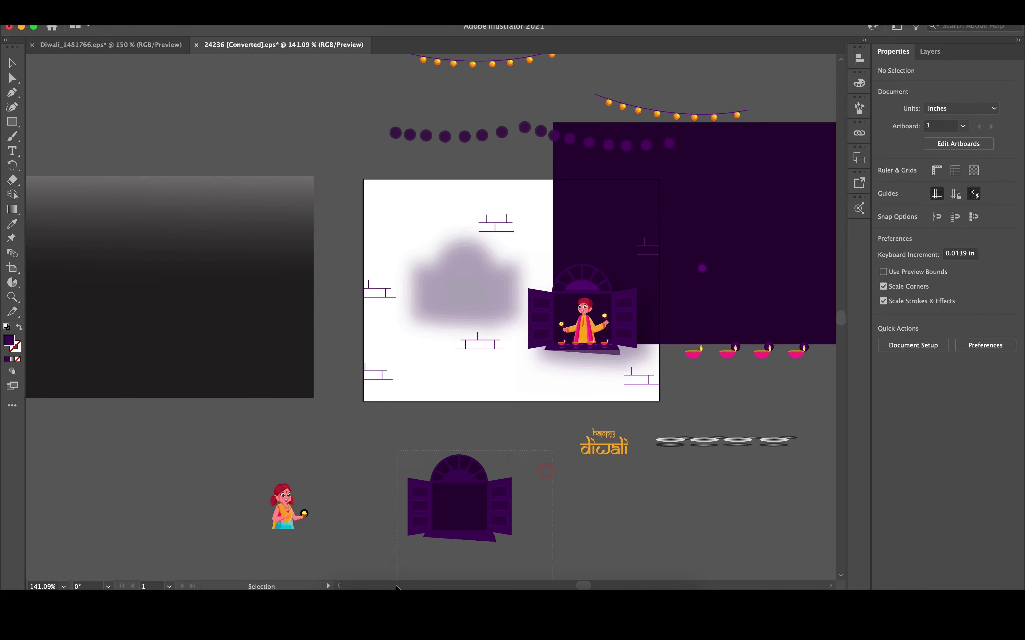
key(super+c)
key(super+Tab)
key(super+v)
key(Return)
drag(447, 320, 525, 256)
double_click(478, 305)
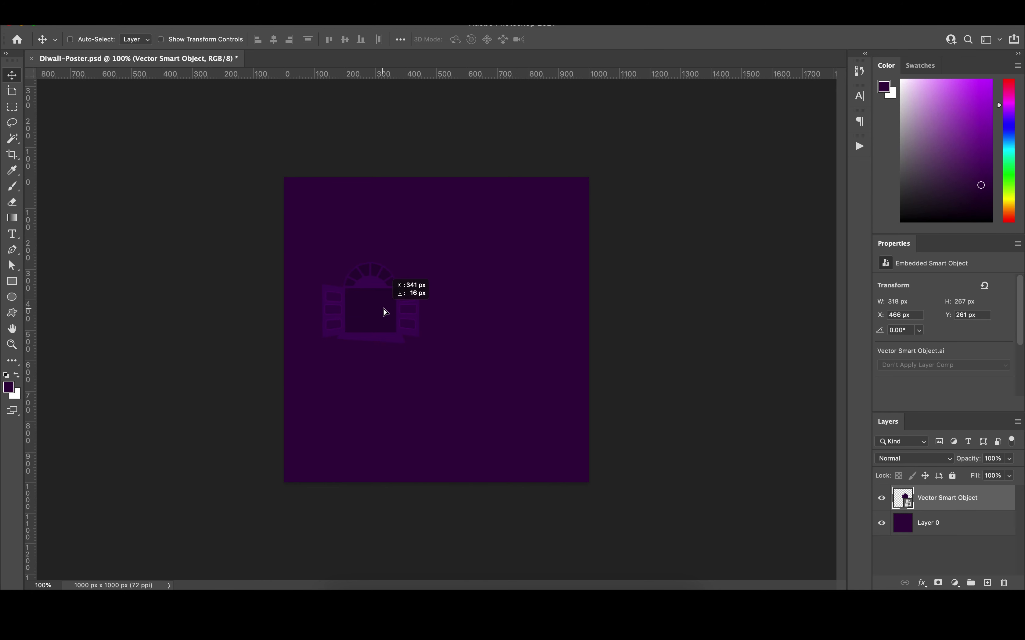
Step: Set the window layer's blend mode to Lighter Color
click(939, 461)
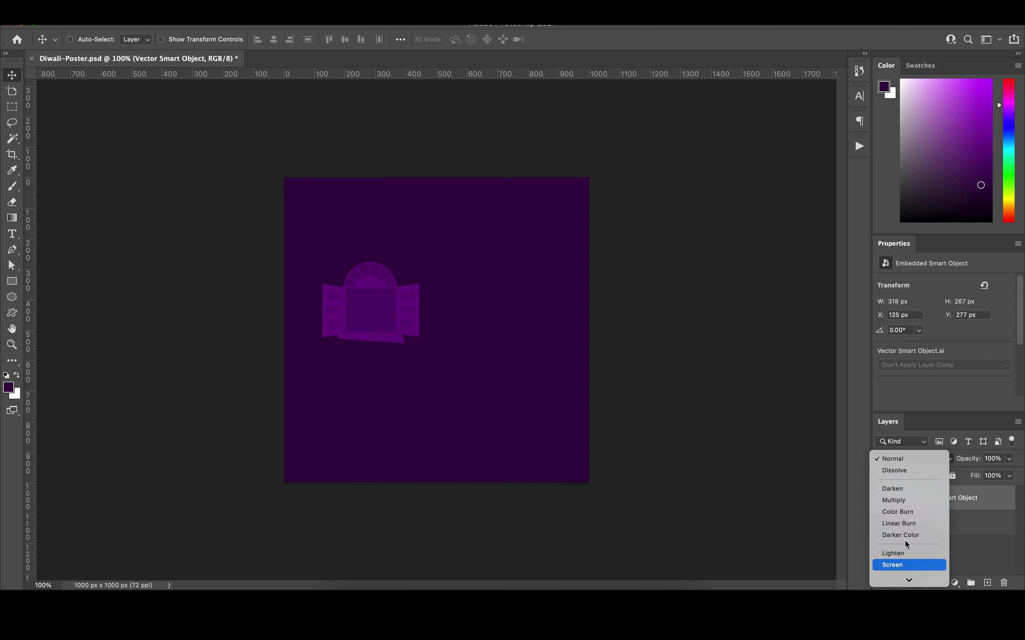
scroll(904, 539, down, 3)
key(Return)
Step: Alt-drag a second window beside the original and add a new layer above Layer 0
alt+drag(417, 315, 558, 418)
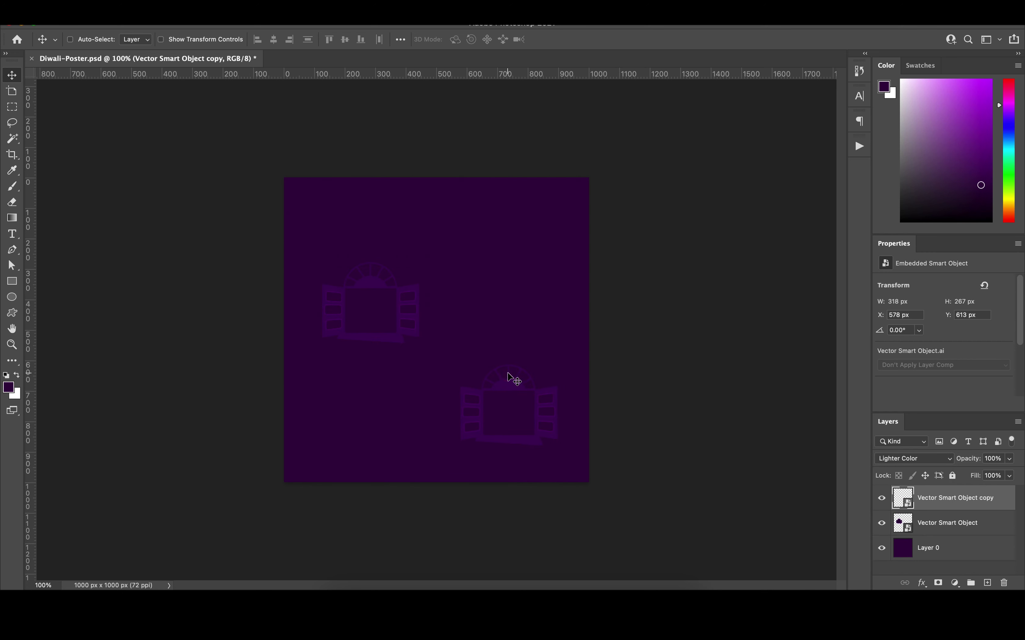
drag(495, 287, 480, 264)
click(913, 550)
click(987, 582)
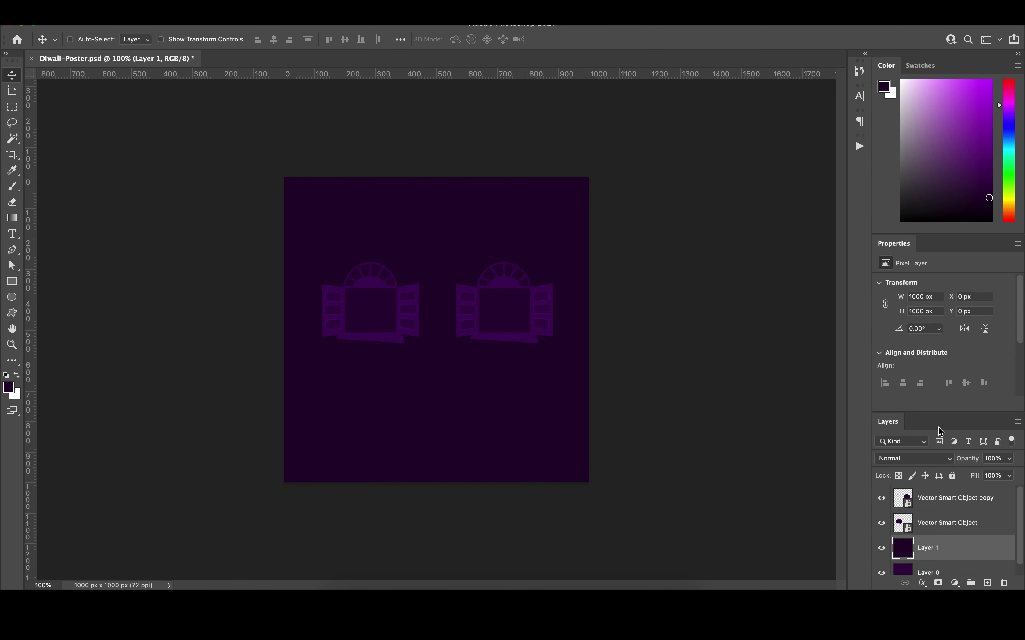
Step: Mask Layer 1 with a soft brush for a vignette and merge it with Layer 0
click(941, 584)
key(ctrl+z)
drag(930, 571, 934, 547)
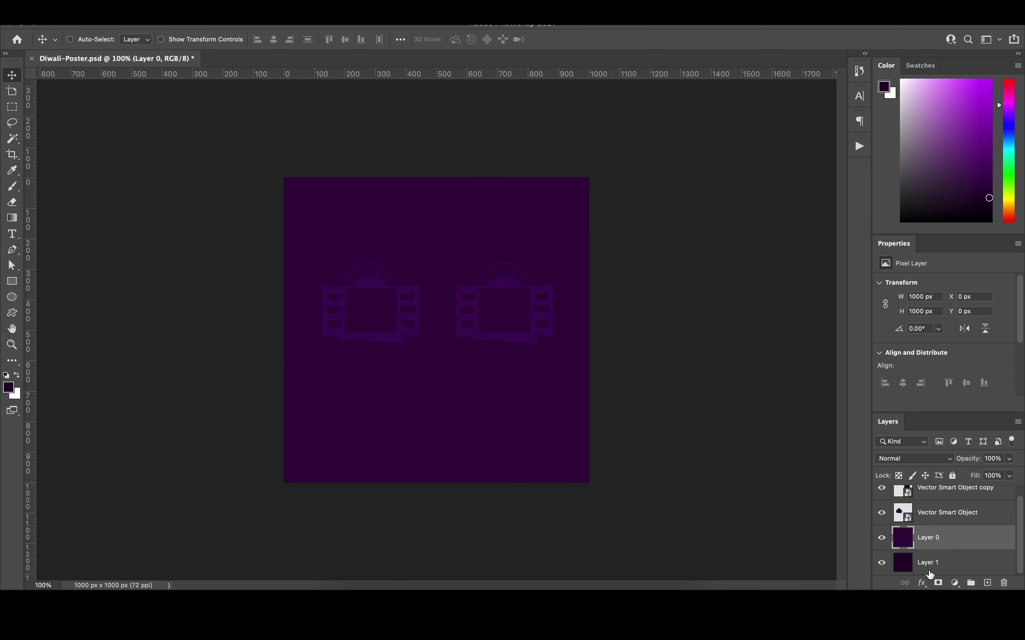
key(ctrl+z)
click(935, 544)
click(937, 583)
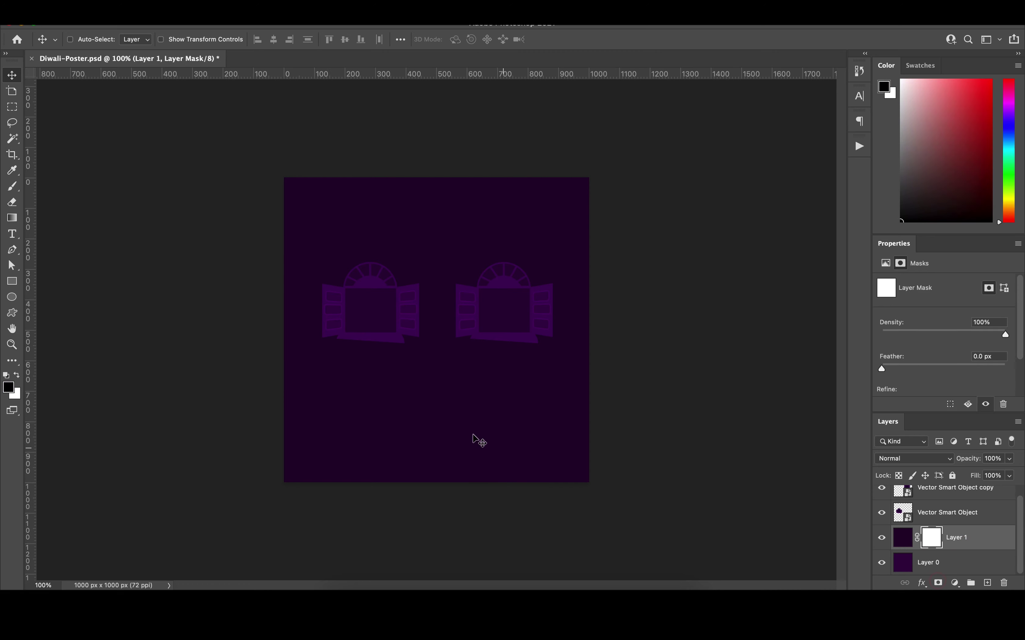
key(b)
key(v)
shift+click(936, 562)
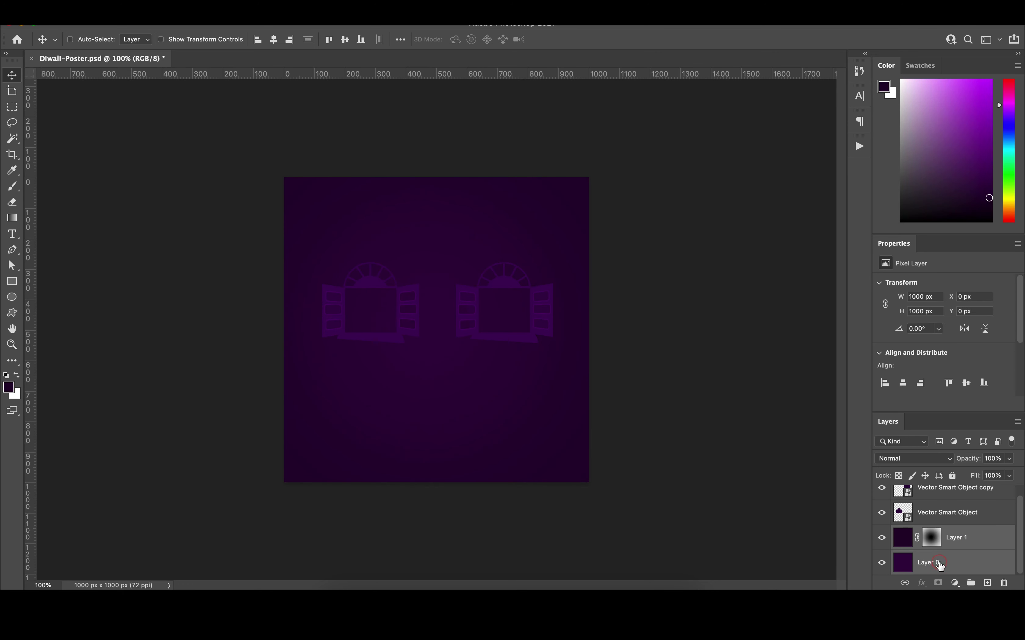
right_click(935, 563)
click(830, 420)
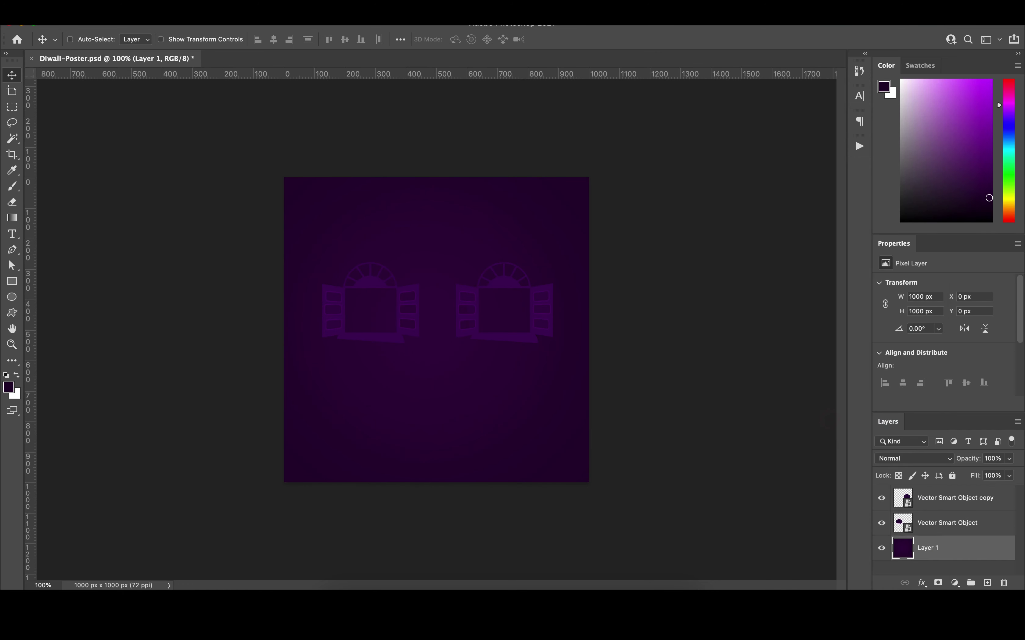
Step: Apply Add Noise to the background at 2%, monochromatic
click(337, 26)
click(483, 197)
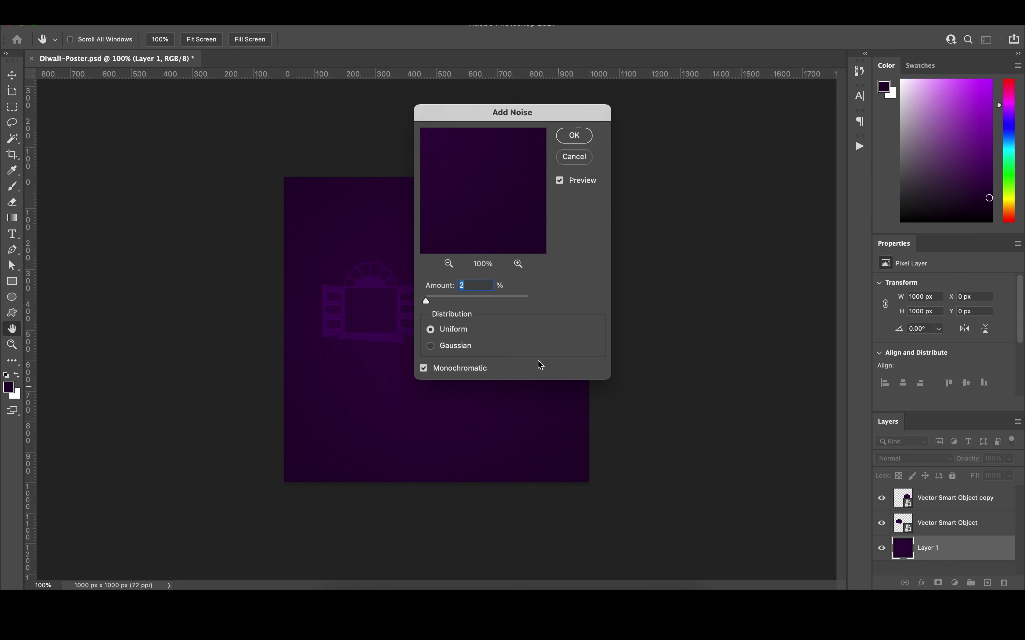
click(574, 135)
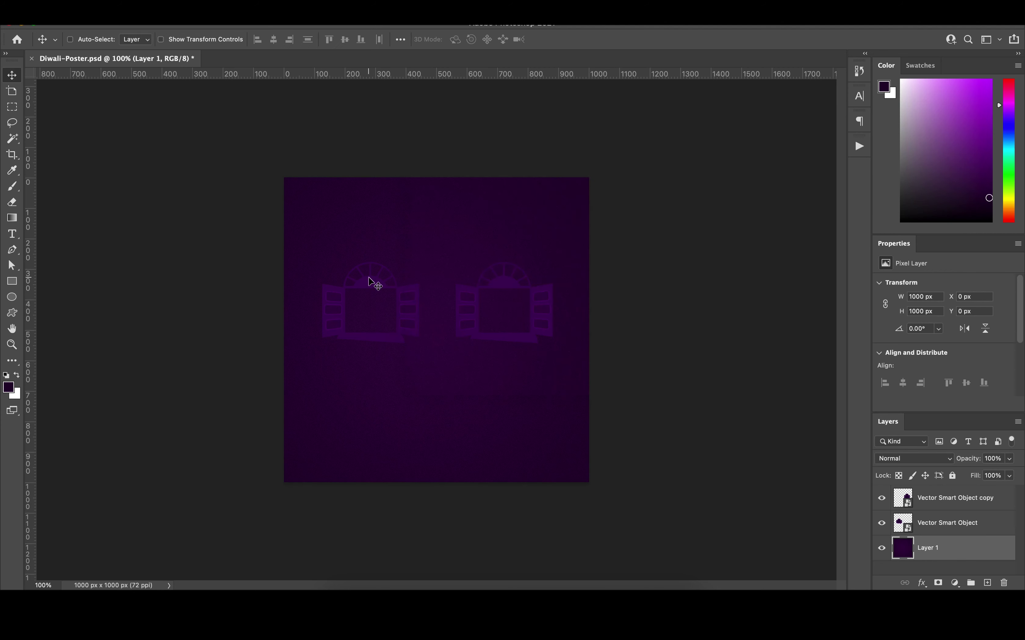
Step: Paste the firecracker pair from Illustrator as a Smart Object and enlarge it
click(504, 581)
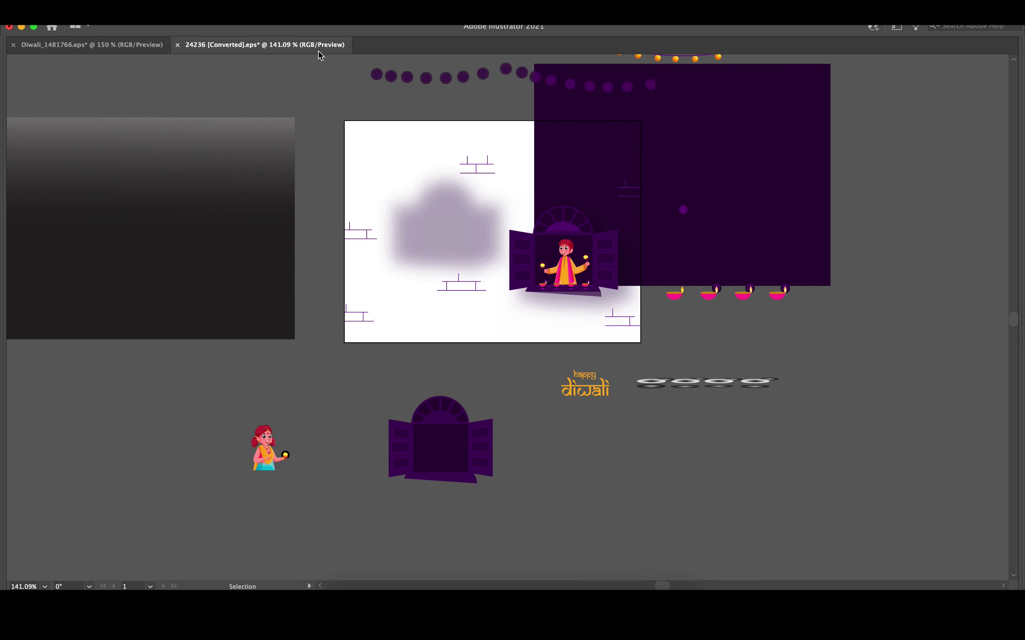
click(92, 45)
click(326, 155)
key(super+c)
key(super+Tab)
key(super+v)
click(572, 258)
mouse_move(448, 320)
mouse_down()
mouse_move(482, 291)
mouse_move(373, 312)
mouse_up()
key(Return)
key(super+plus)
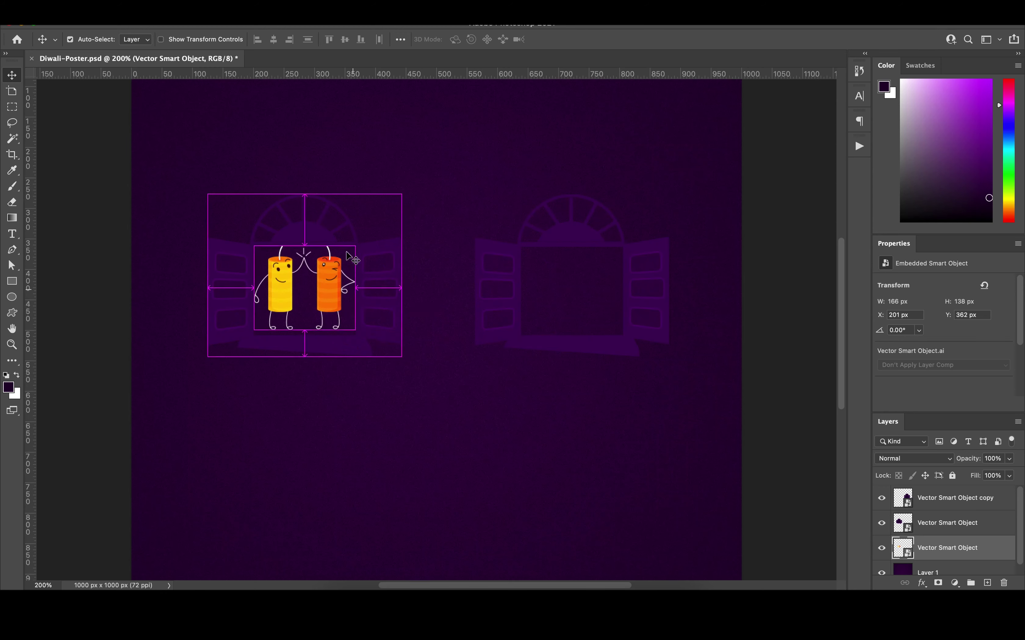
Step: Shrink the firecrackers into the left window and draw a thin 176×9 px ledge beneath them
key(super+t)
drag(359, 241, 329, 270)
key(Return)
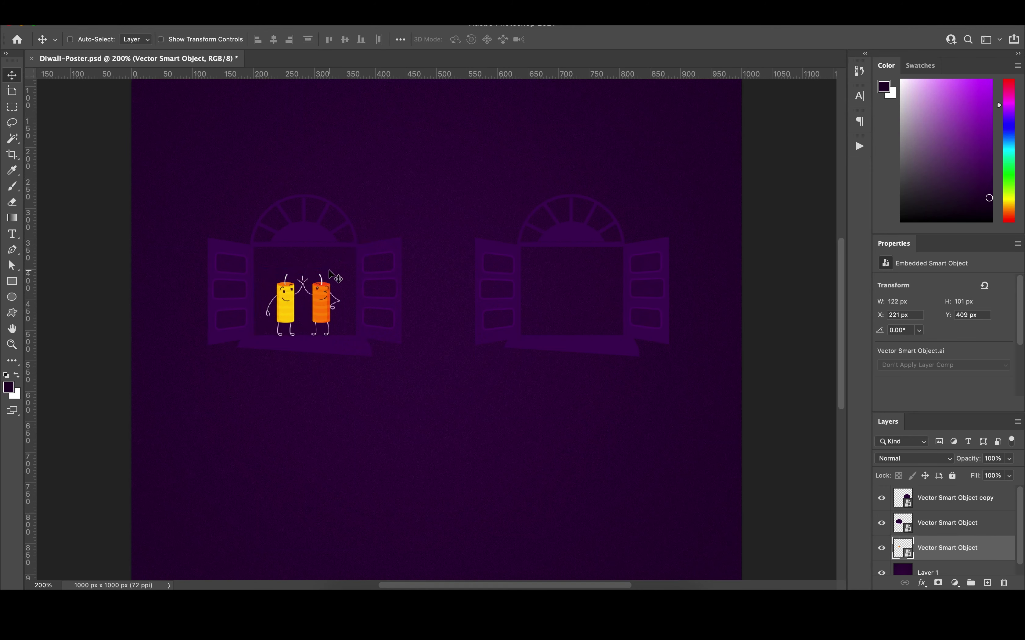
click(14, 284)
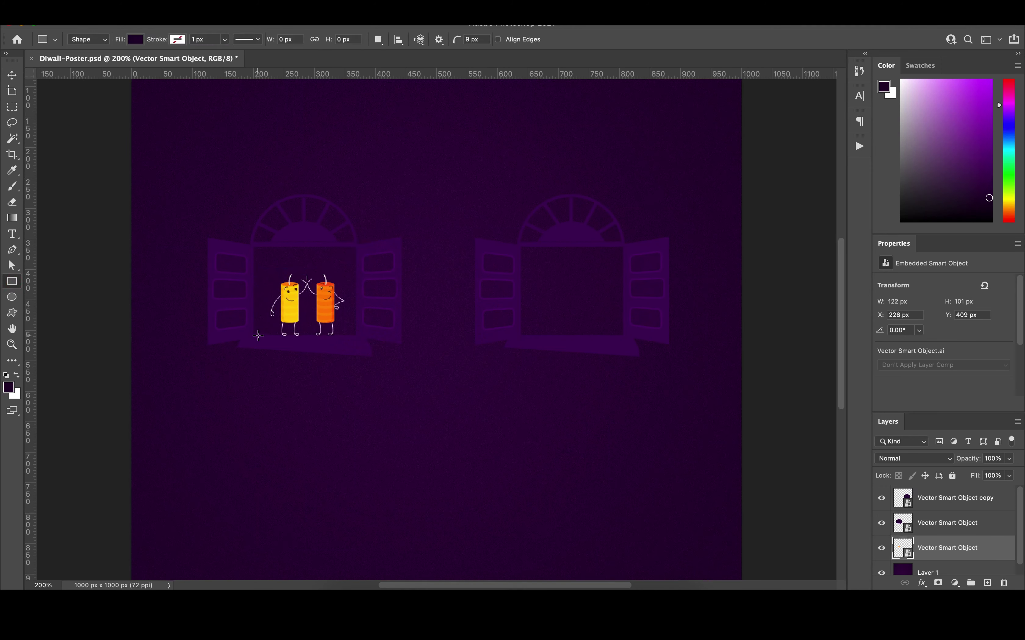
drag(355, 334, 359, 337)
key(v)
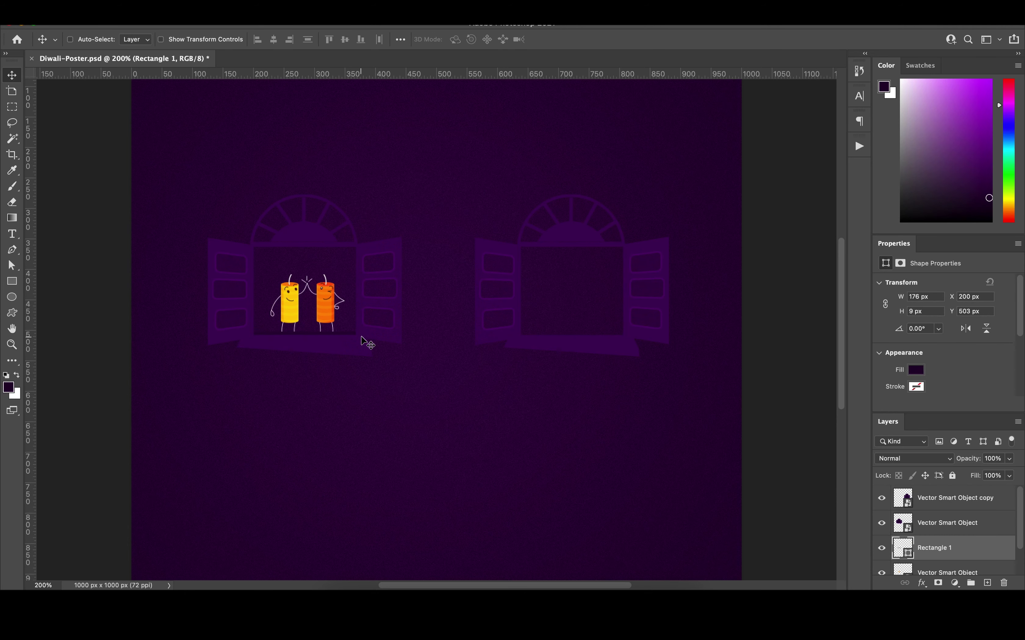
Step: Adjust the ledge's corner rounding and stacking order, then delete it
key(i)
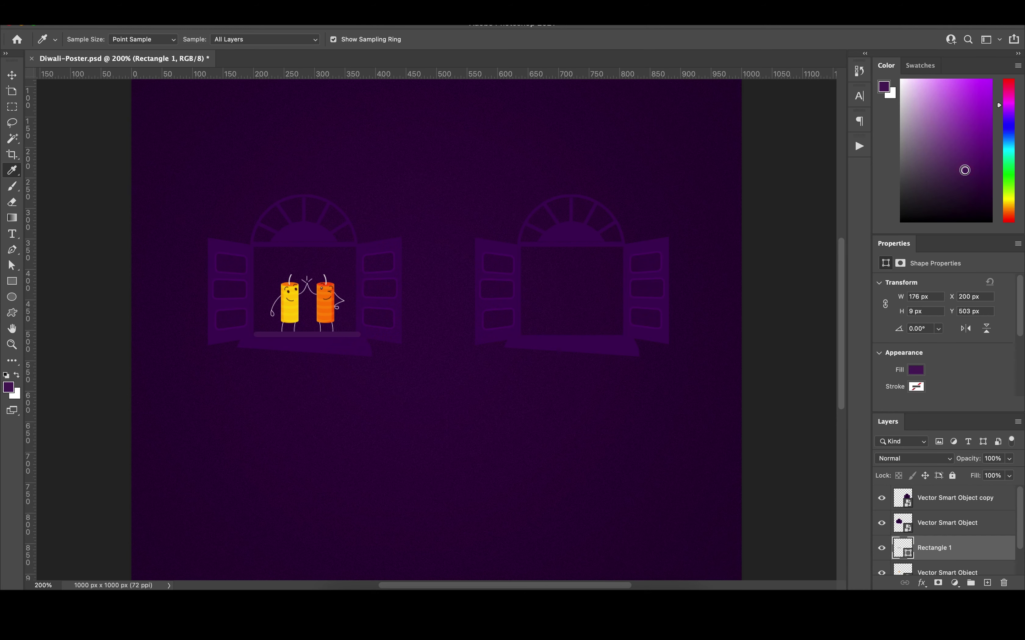
key(v)
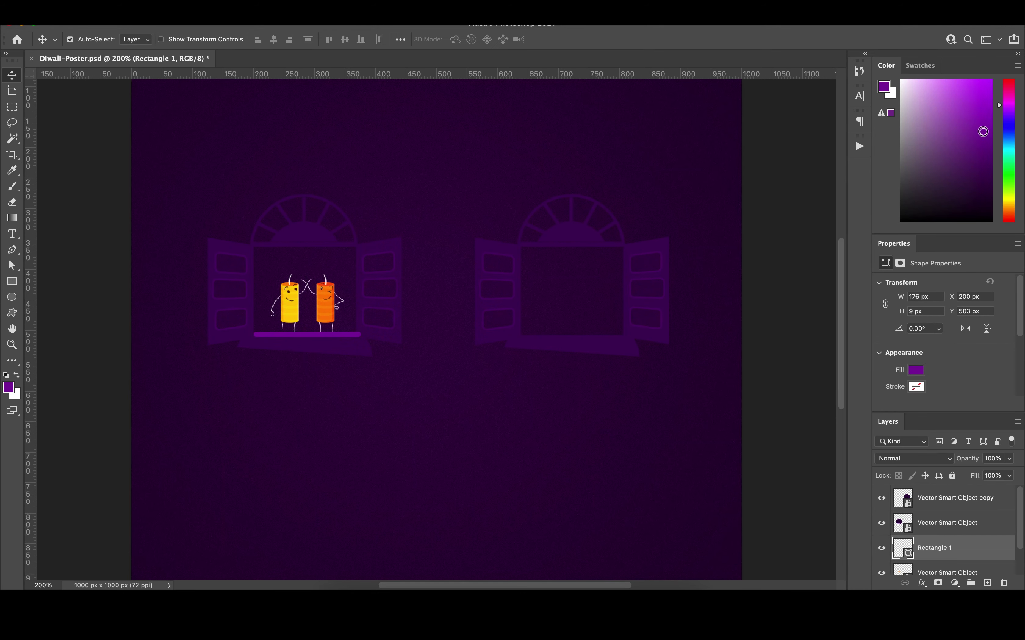
scroll(932, 339, down, 5)
click(911, 322)
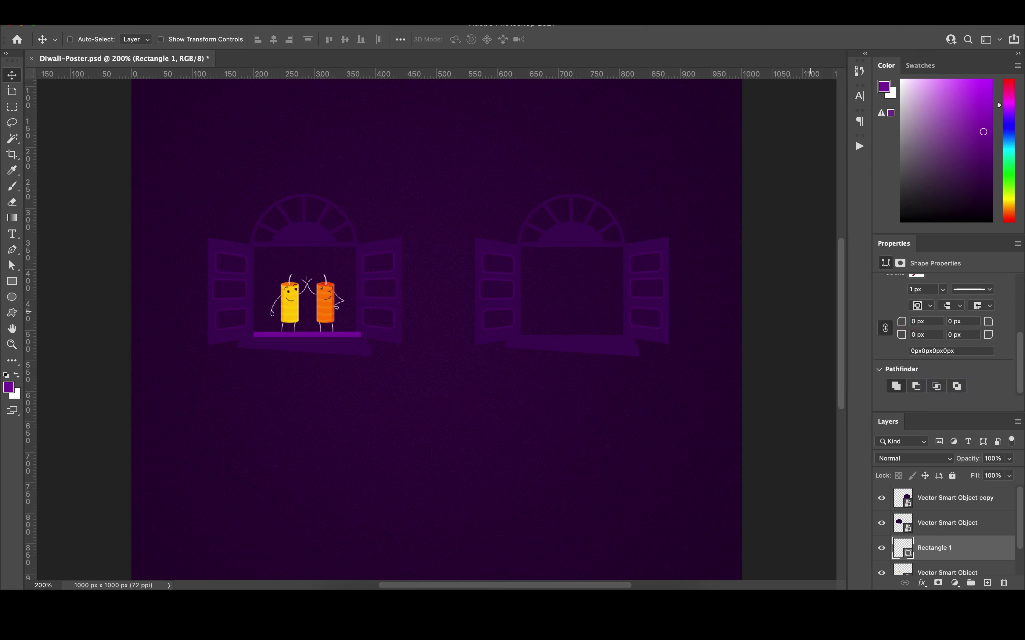
key(ctrl+bracketleft)
key(ctrl+bracketleft)
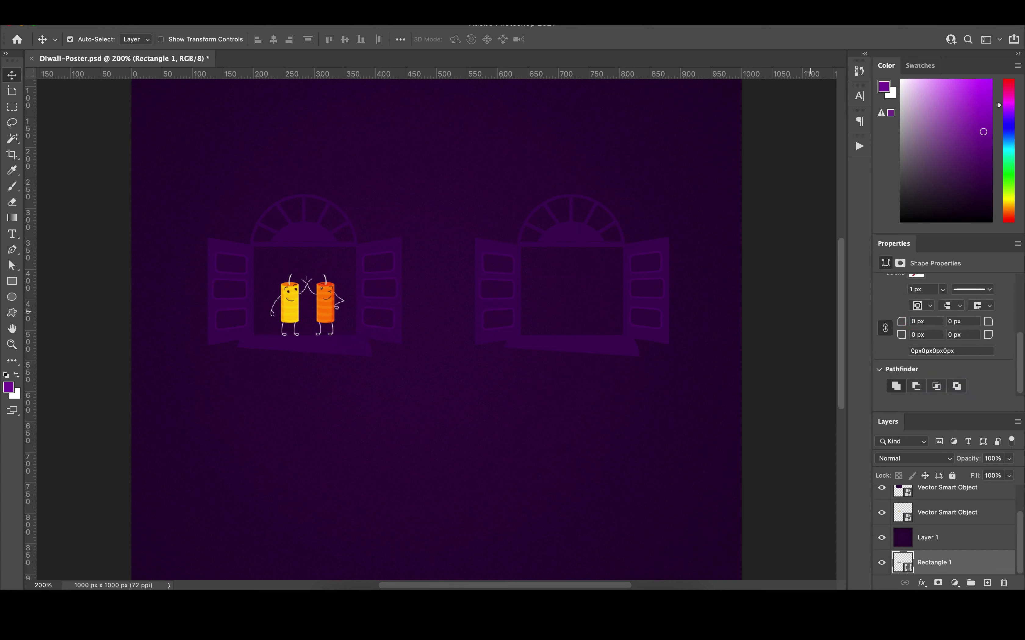
key(ctrl+bracketright)
key(ctrl+bracketright)
key(Delete)
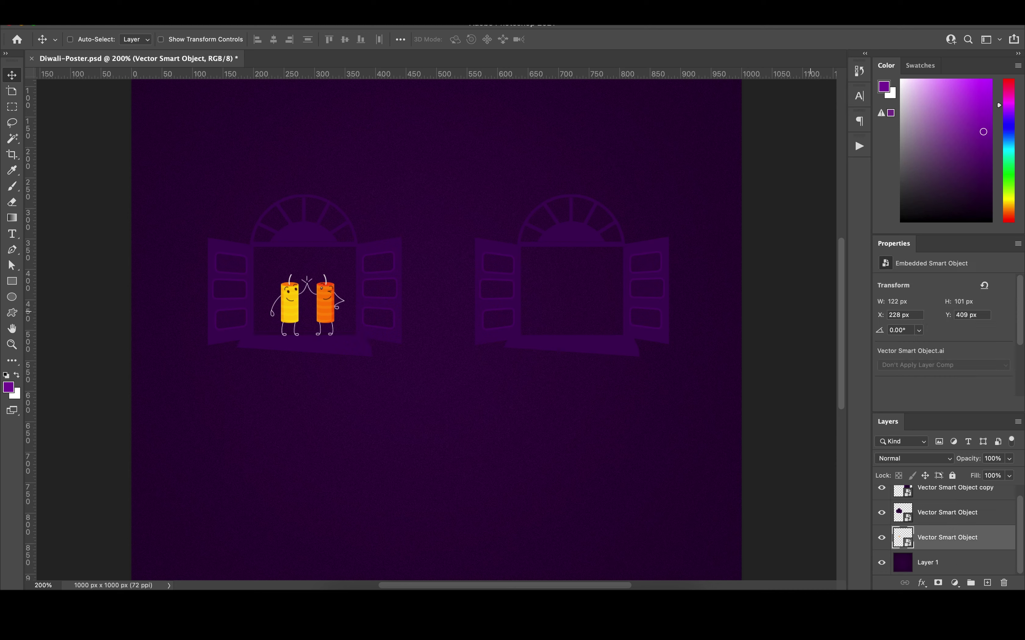
Step: Raise the window layer keeping Lighter Color, restore the ledge and eyedrop it dark purple
click(354, 349)
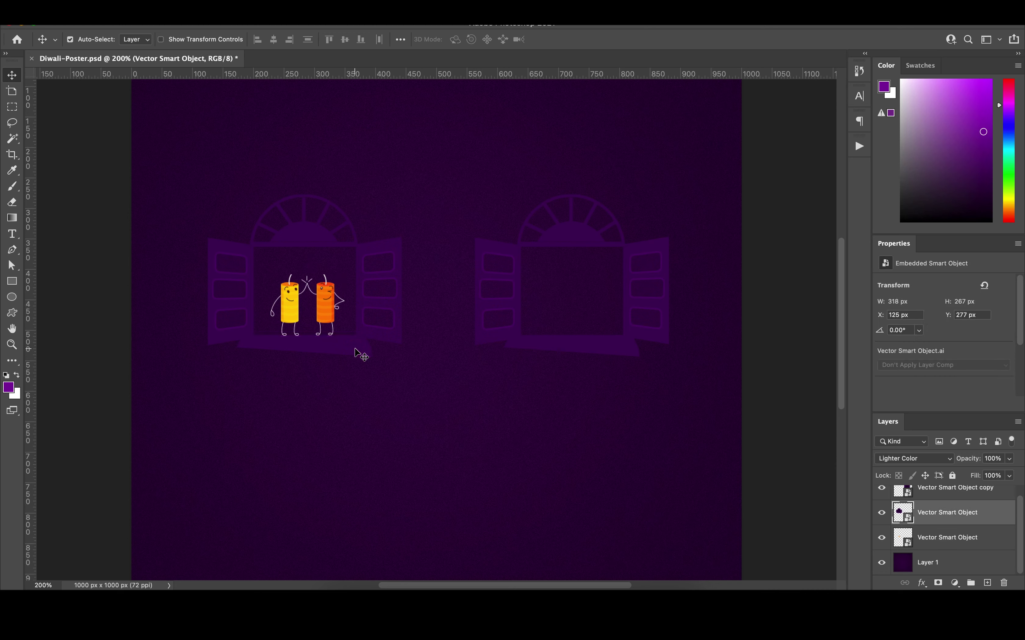
key(ctrl+bracketright)
click(926, 462)
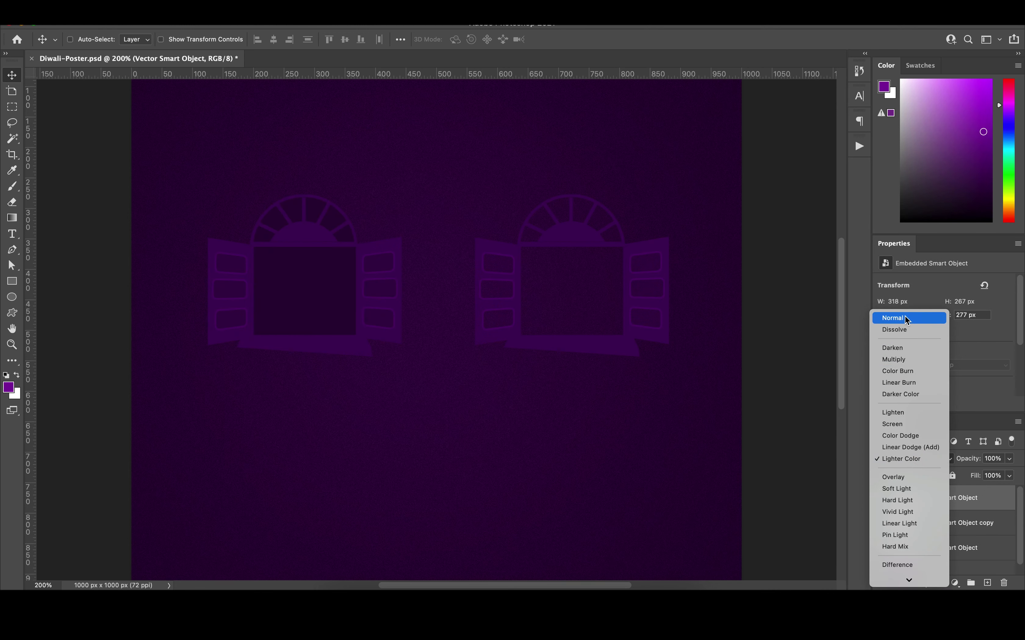
click(905, 464)
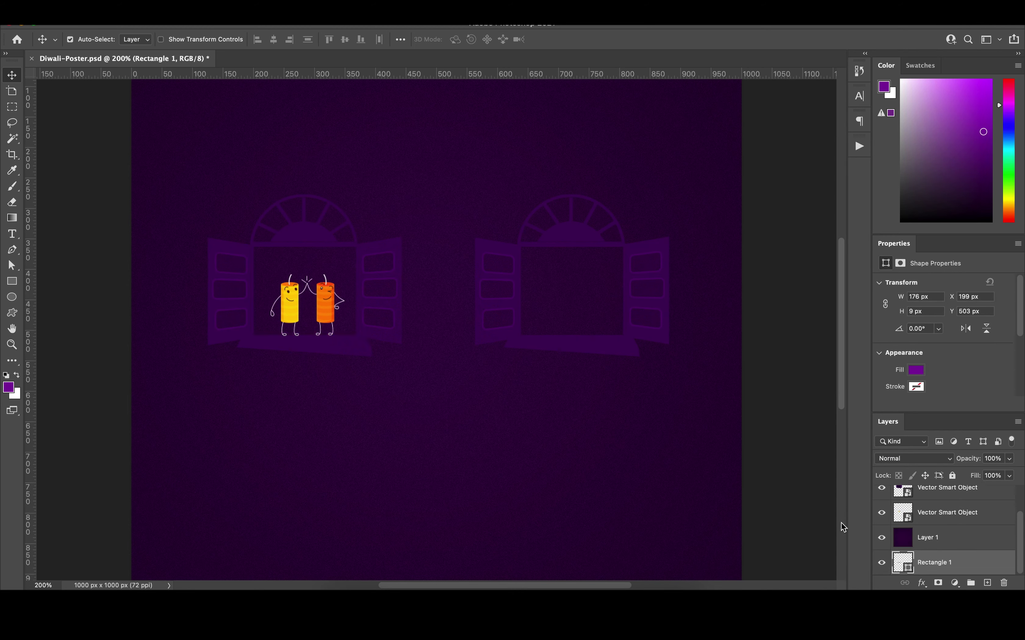
key(ctrl+bracketright)
key(ctrl+bracketright)
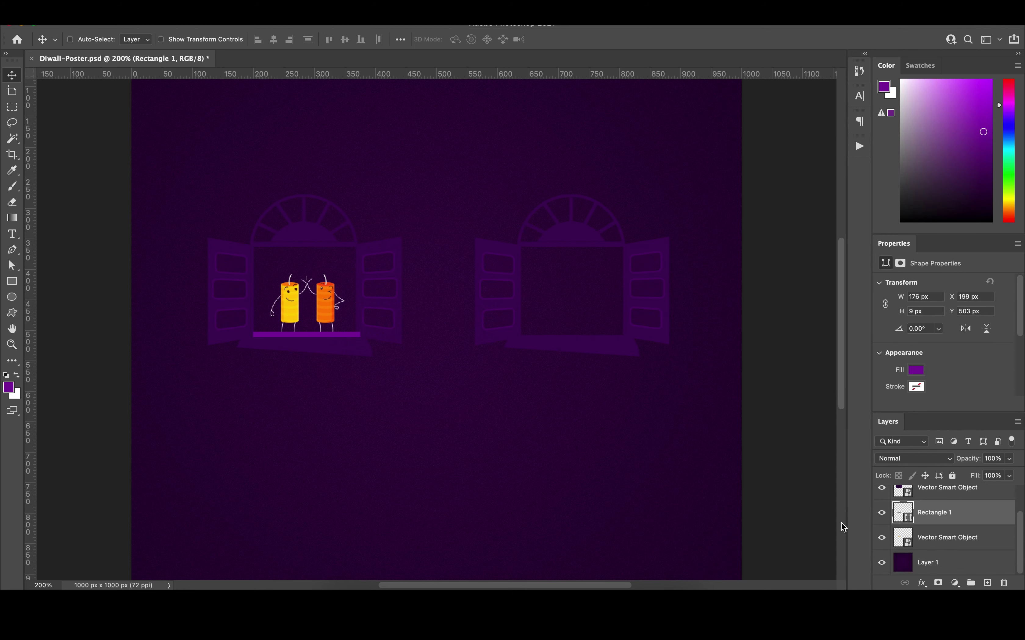
key(i)
click(357, 342)
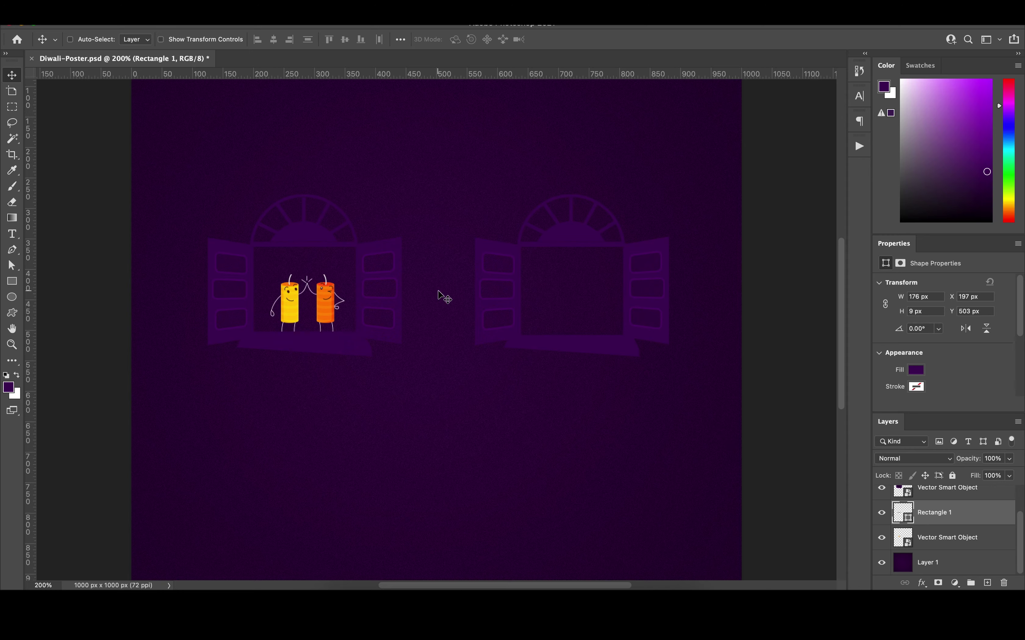
key(ctrl+minus)
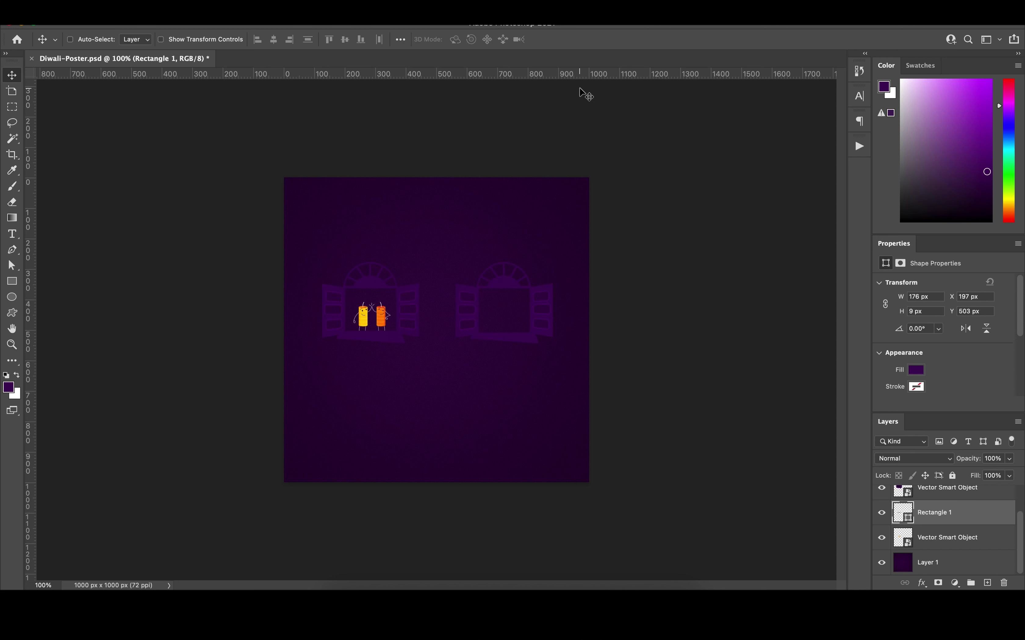
Step: Paste the green character as a Smart Object and move it into the right window
key(ctrl+v)
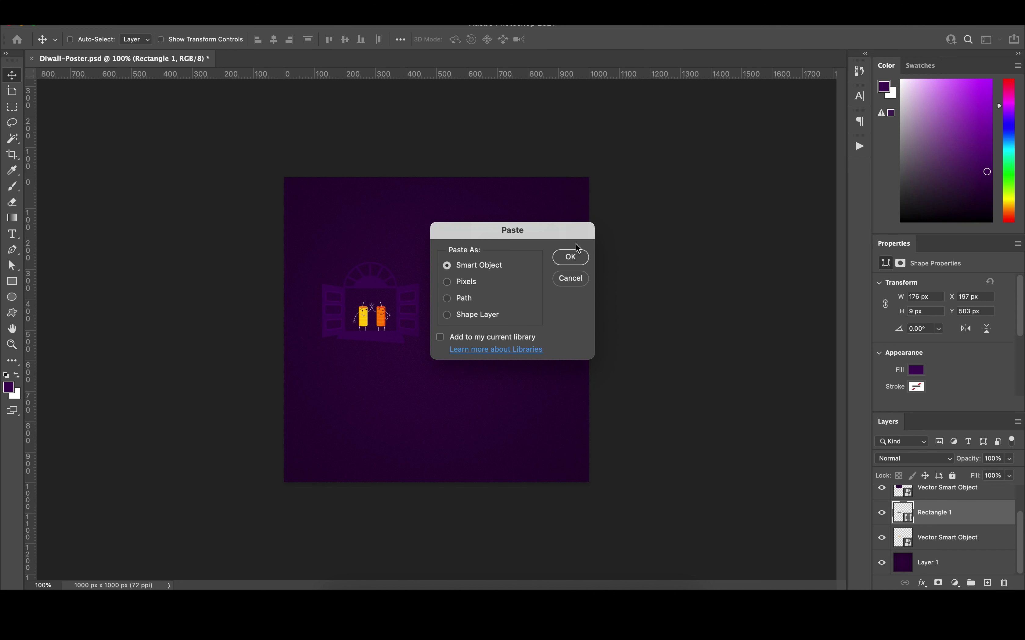
click(567, 256)
key(Return)
drag(436, 322, 523, 326)
key(ctrl+plus)
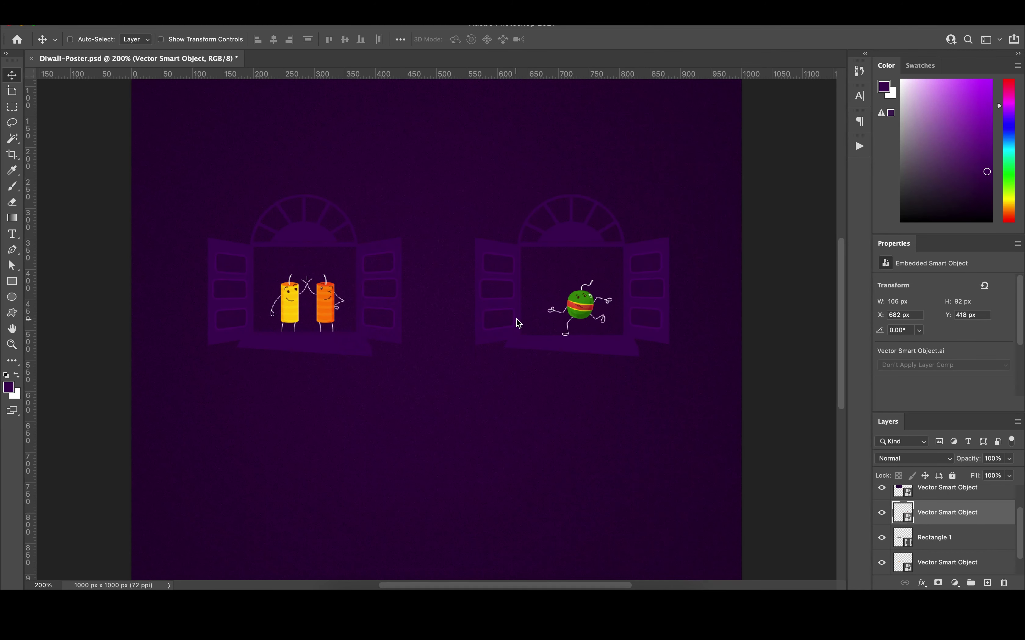
Step: Duplicate the Rectangle 1 sill, move it into the right window and bring it forward
click(944, 538)
key(ctrl+j)
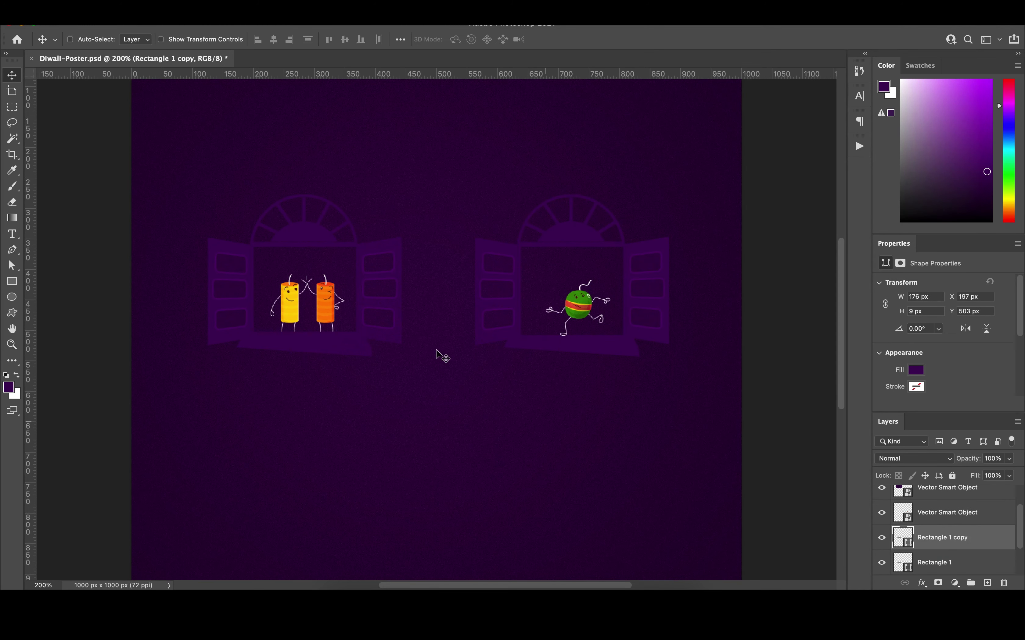
drag(327, 339, 640, 333)
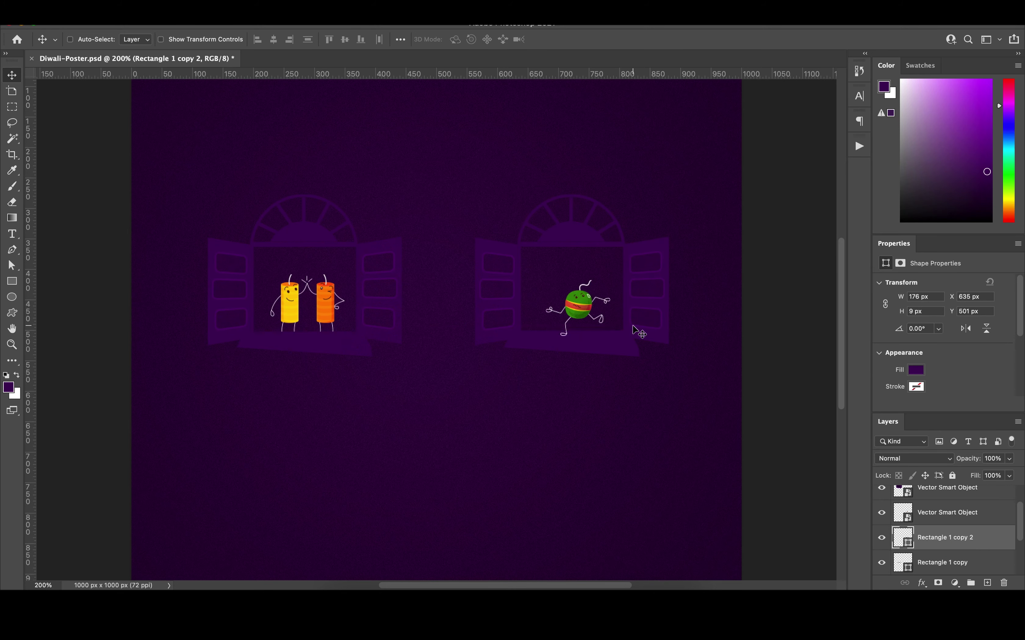
key(ctrl+bracketright)
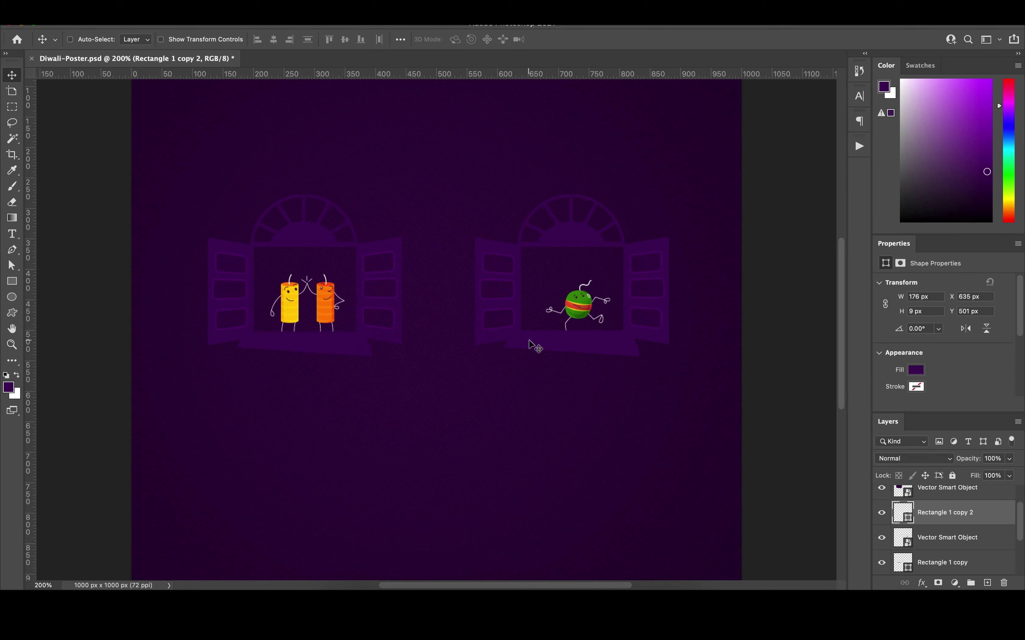
key(ctrl+minus)
Step: Alt-drag window copies into the lower left and lower right, aligned with smart guides
drag(498, 274, 450, 377)
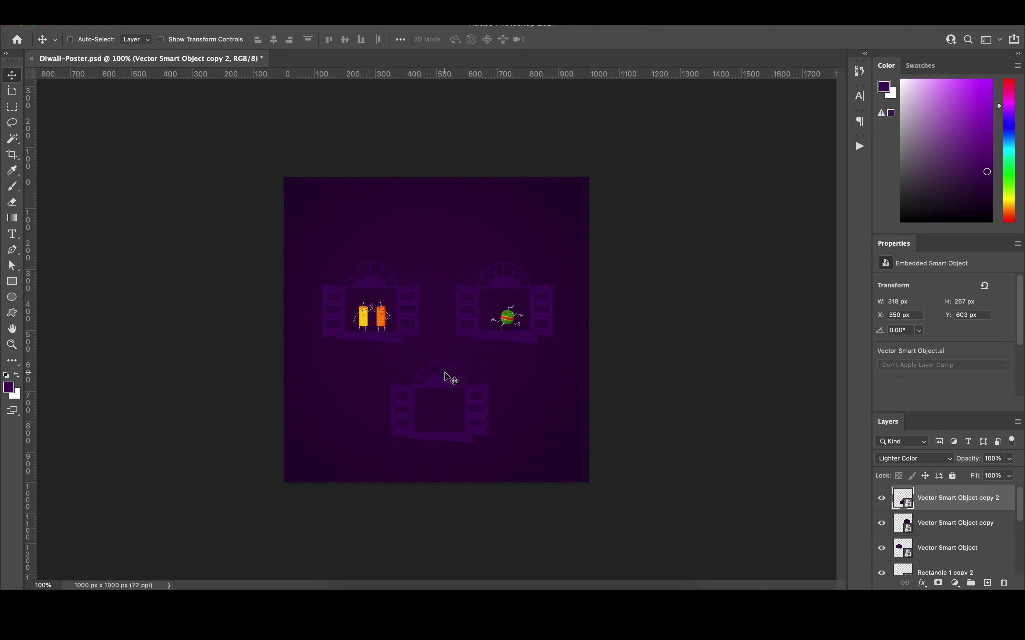
key(ctrl+z)
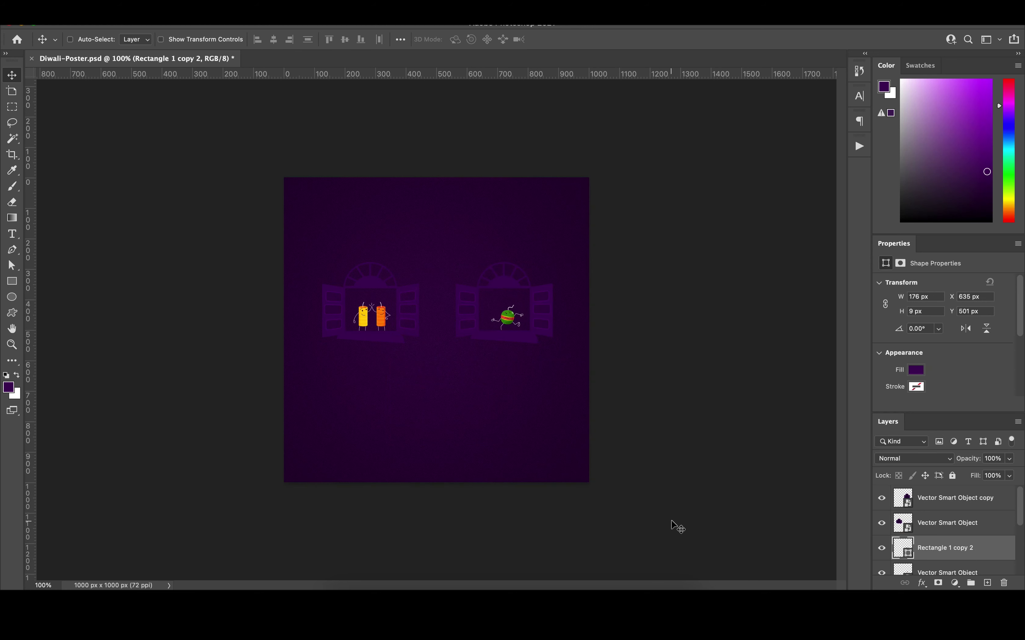
drag(544, 295, 414, 398)
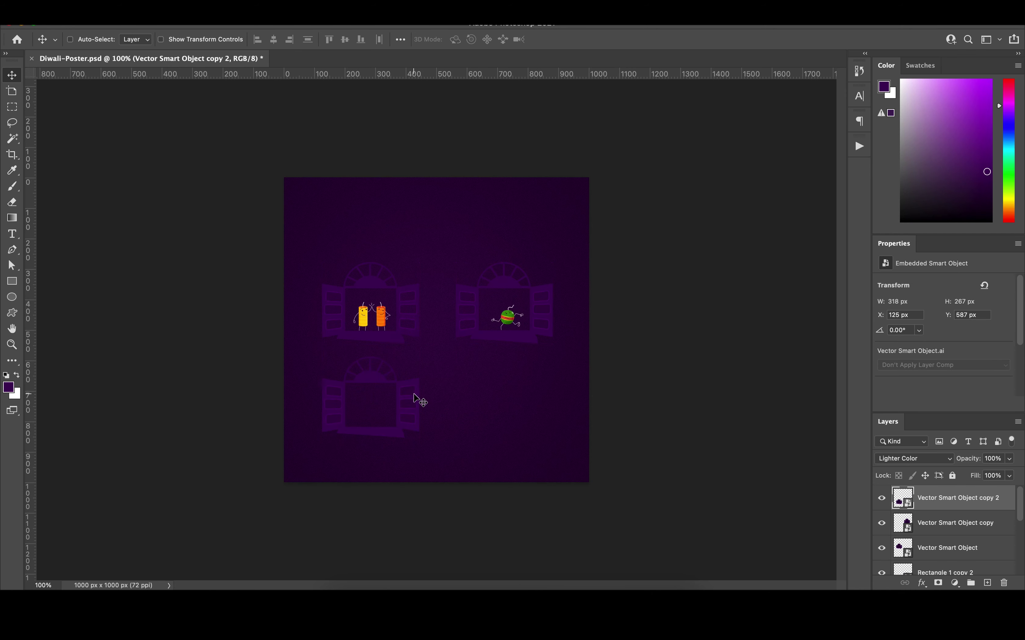
drag(560, 406, 543, 406)
Step: Copy the red cone character from Illustrator and paste it as a Smart Object into the lower-left window
shift+click(959, 533)
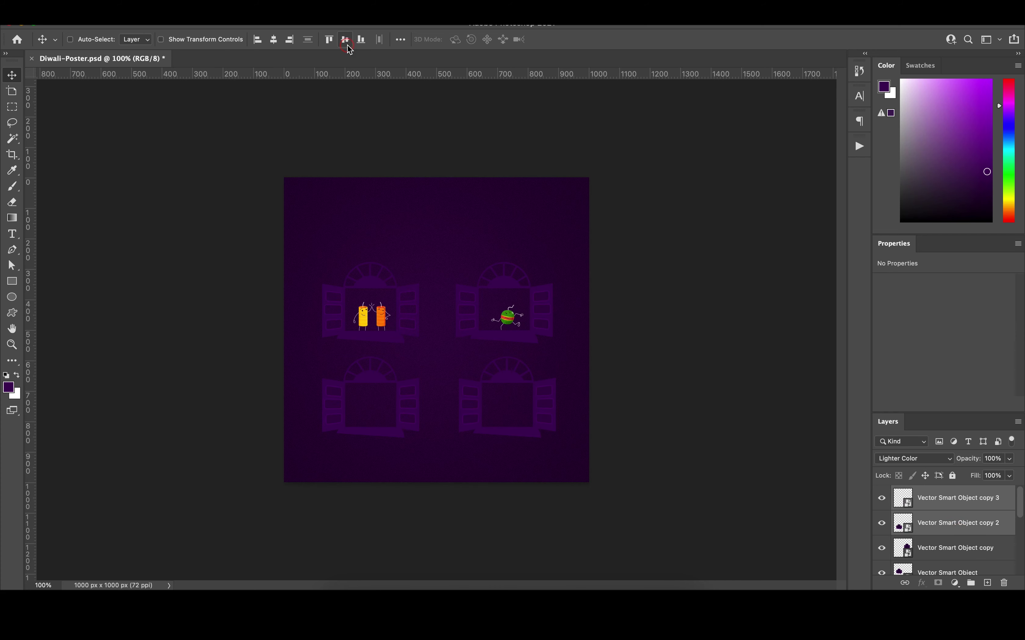
key(super+Tab)
click(478, 156)
key(super+c)
key(super+Tab)
key(super+v)
key(Return)
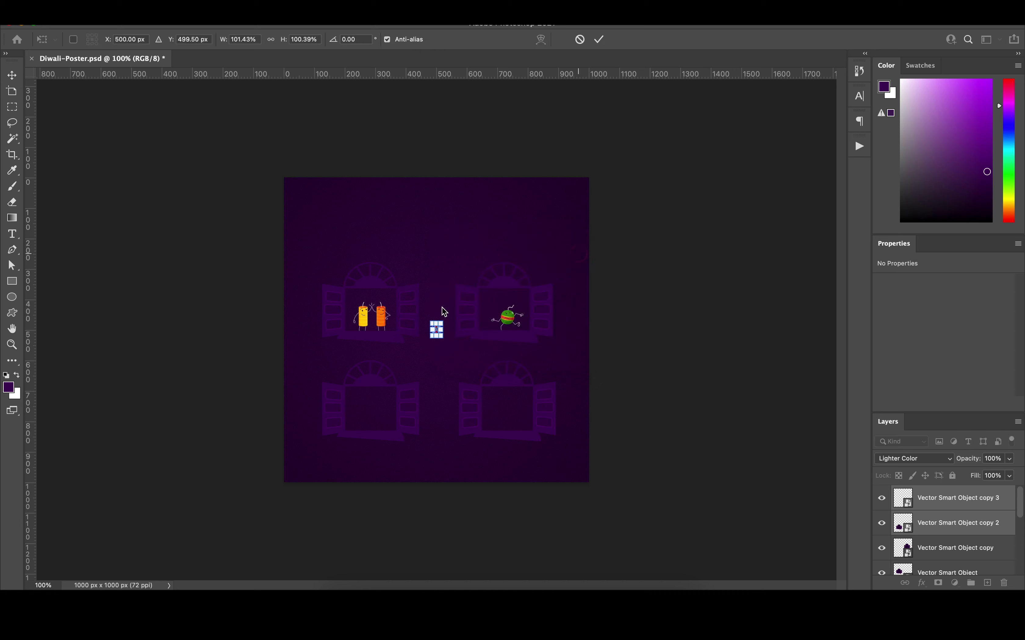
mouse_move(434, 349)
mouse_down()
mouse_move(383, 386)
mouse_move(367, 424)
mouse_up()
key(super+plus)
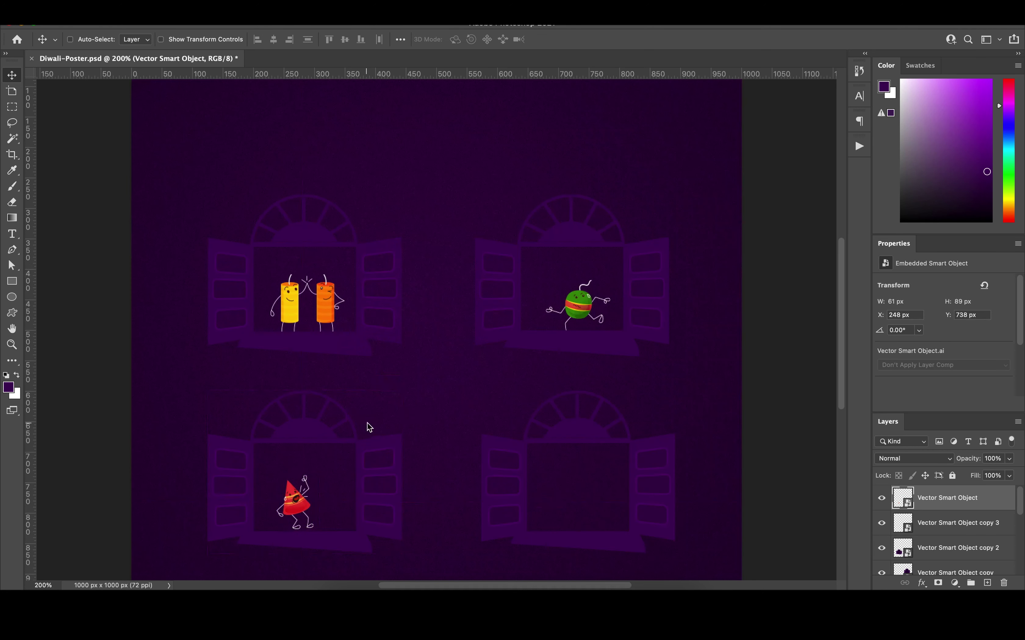
Step: Paste the orange round character as a Smart Object and enlarge it into the lower-right window
key(super+Tab)
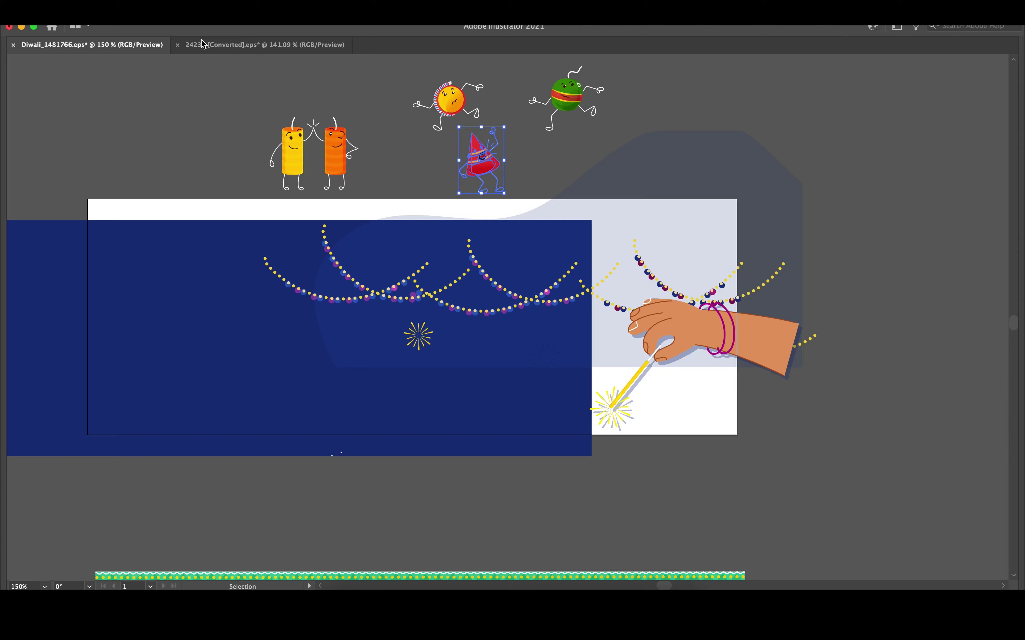
click(566, 96)
click(449, 108)
key(super+c)
key(super+Tab)
key(super+v)
key(Return)
mouse_move(465, 308)
mouse_down()
mouse_move(493, 286)
mouse_move(589, 496)
mouse_up()
key(Return)
Step: Move Rectangle 1 copy 3 into the lower-right window and bring it to the front
scroll(991, 541, down, 3)
scroll(973, 533, down, 2)
click(961, 517)
drag(599, 316, 606, 501)
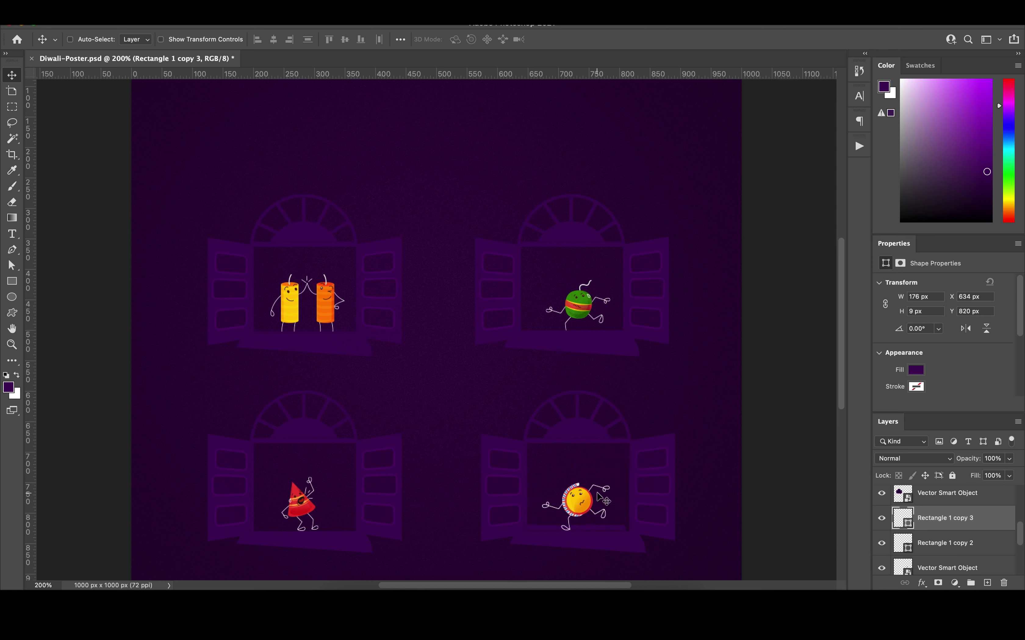
key(ctrl+shift+bracketright)
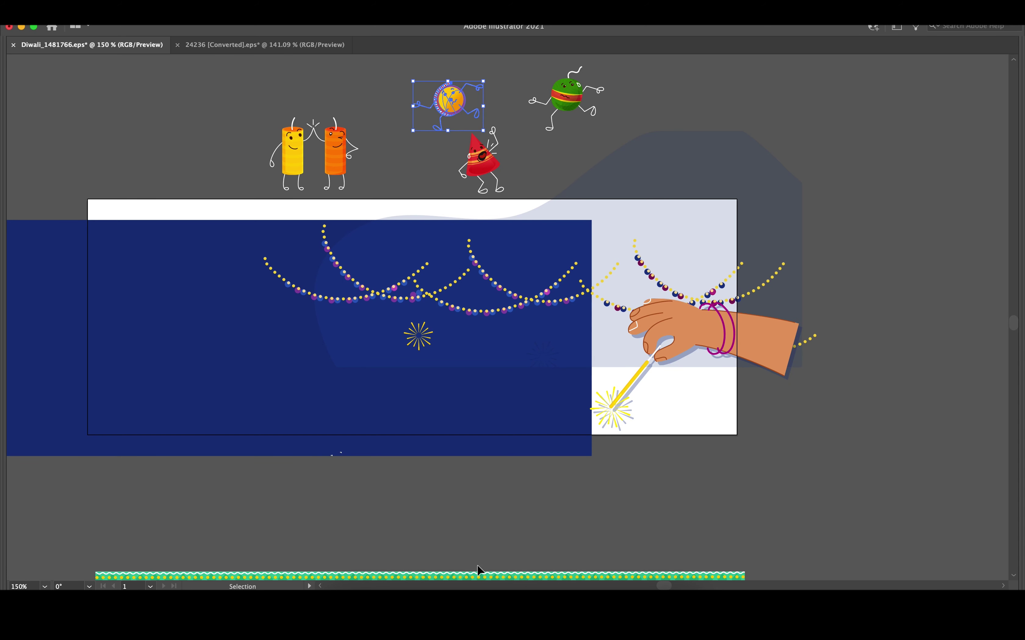
Step: Paste the green border strip from Illustrator as a Smart Object at the poster's bottom
click(478, 568)
key(alt+Tab)
key(ctrl+v)
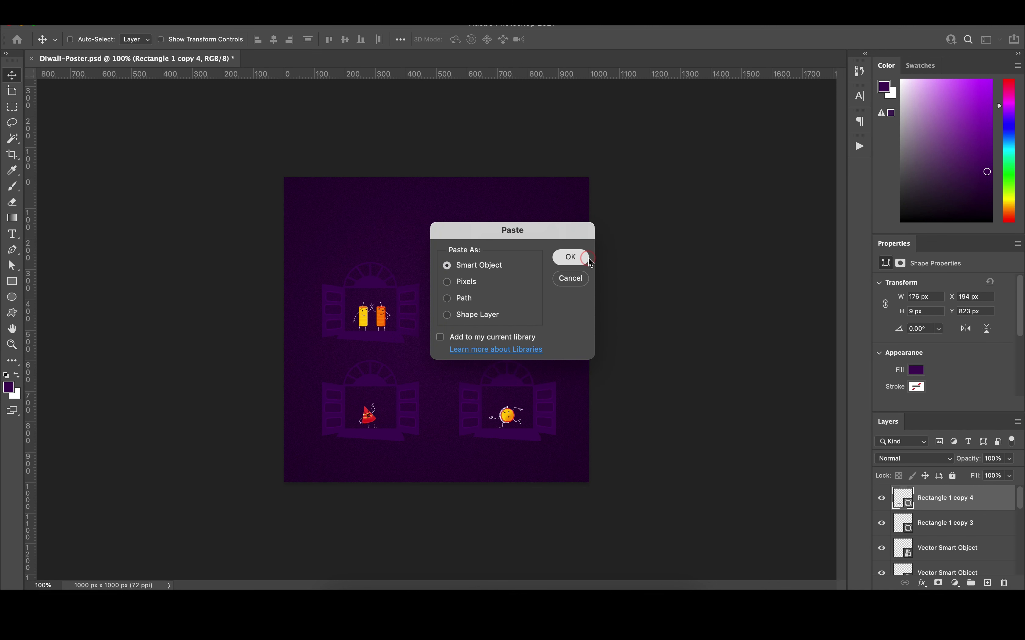
click(588, 259)
mouse_move(501, 312)
mouse_down()
mouse_move(612, 270)
mouse_move(540, 450)
mouse_move(504, 470)
mouse_up()
key(Return)
Step: Stretch the border strip across the full poster width, flush with the bottom-left corner
key(ctrl+t)
drag(542, 389, 595, 366)
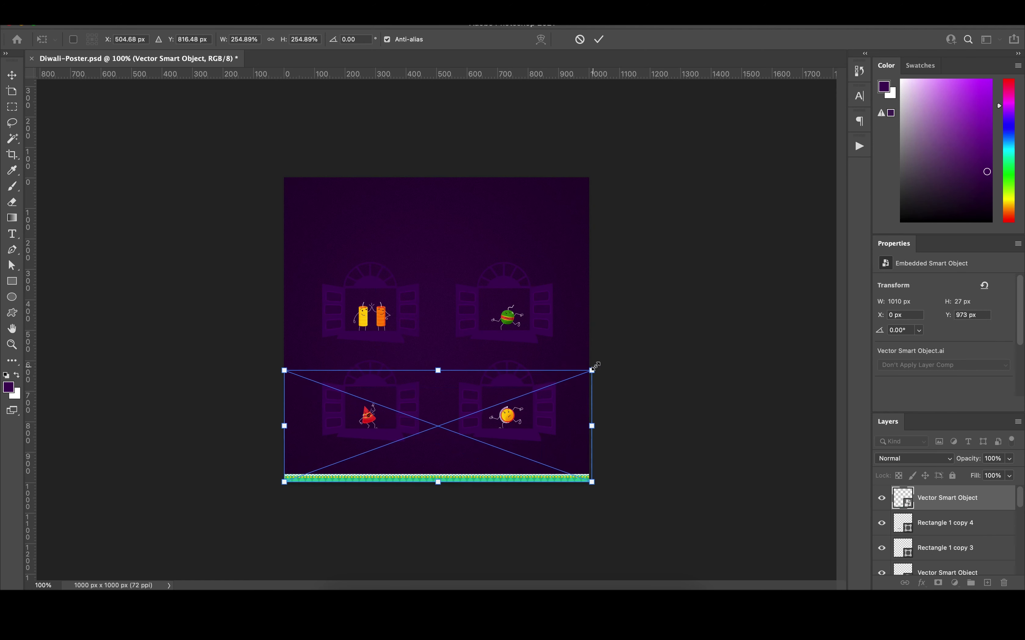
key(Return)
key(ctrl+plus)
scroll(584, 403, down, 5)
key(shift+Left)
key(shift+Down)
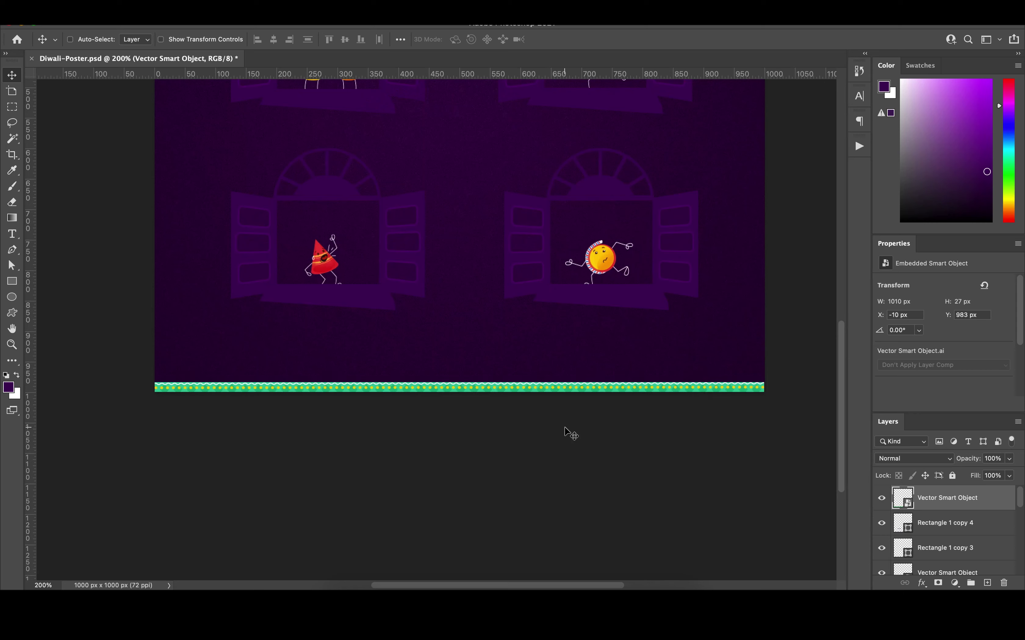
key(ctrl+minus)
Step: Alt-drag a copy of the strip to the top edge and flip it vertically
drag(547, 484, 547, 206)
key(ctrl+t)
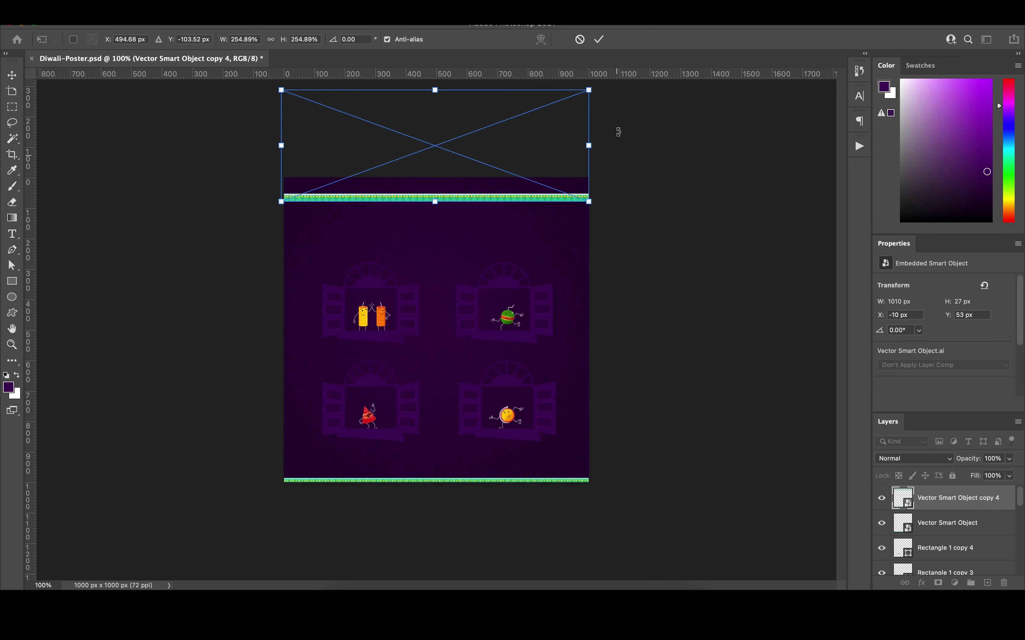
right_click(520, 181)
click(582, 467)
drag(483, 163, 483, 258)
key(Return)
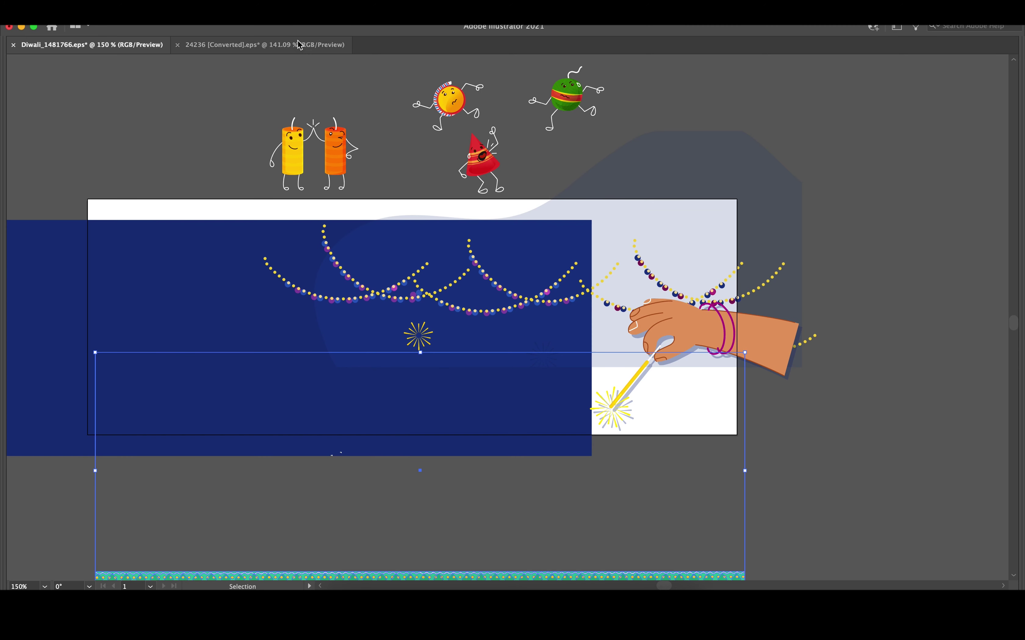
click(265, 44)
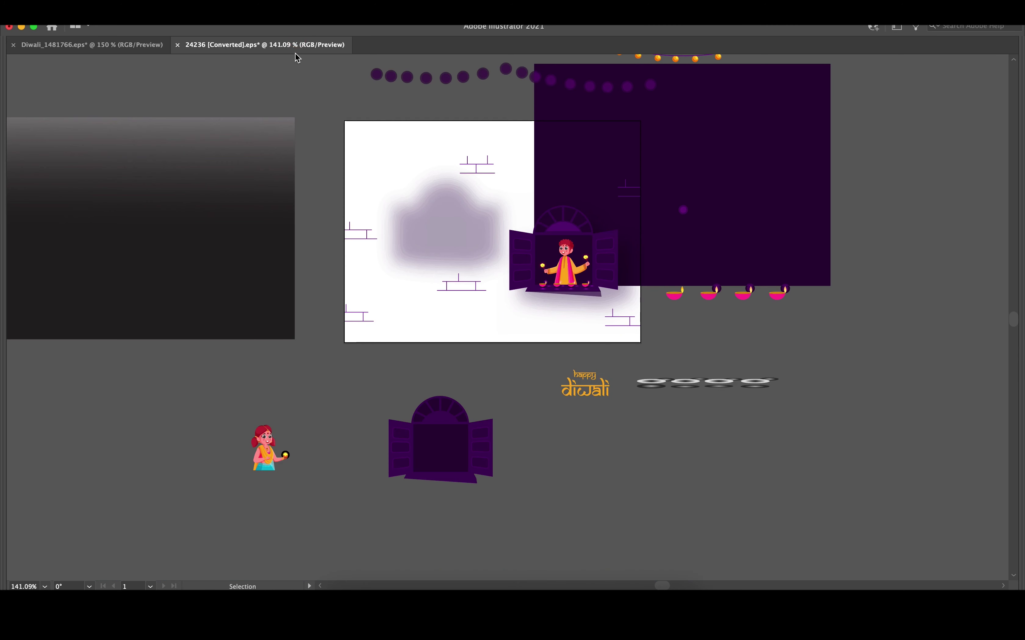
Step: Paste the orange bulb garland as a smart object, enlarge it and place it top-right
scroll(644, 195, up, 3)
key(a)
key(super+v)
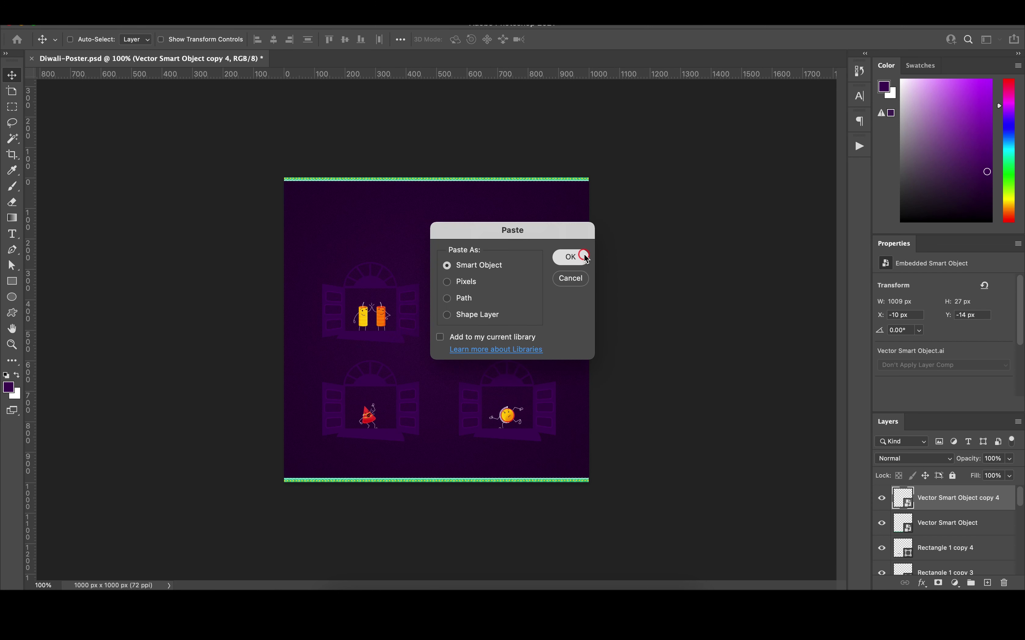
click(578, 256)
mouse_move(457, 320)
mouse_down()
mouse_move(597, 278)
mouse_move(642, 347)
mouse_up()
key(Return)
drag(571, 330, 597, 233)
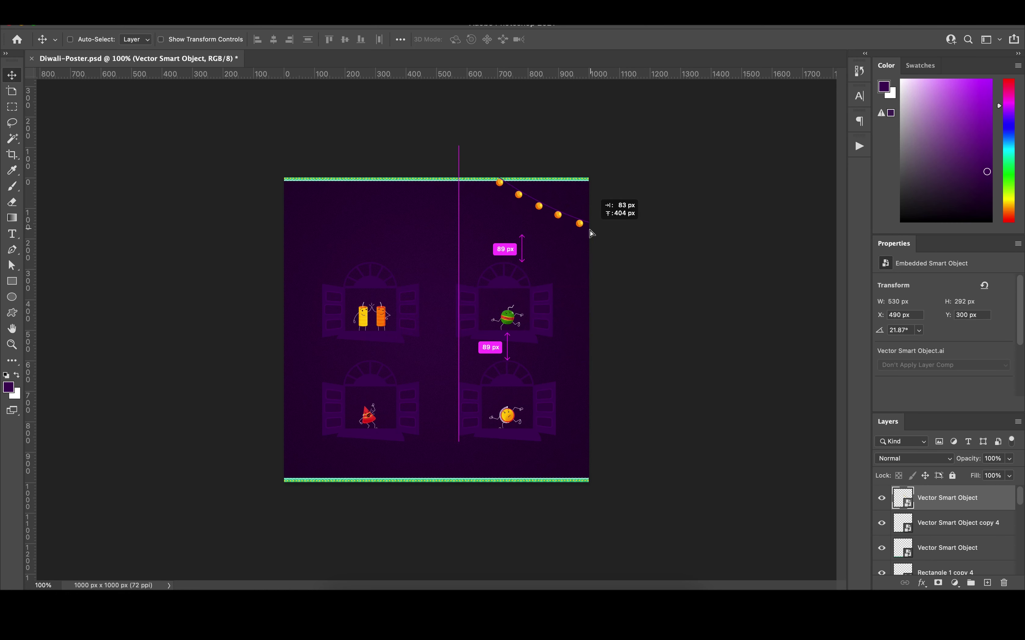
Step: Delete the top green border strip from the poster
click(438, 180)
right_click(378, 181)
click(407, 182)
key(ctrl+z)
Step: Copy the garland to the top-left corner, flip it horizontally and nudge it left
drag(539, 207, 357, 210)
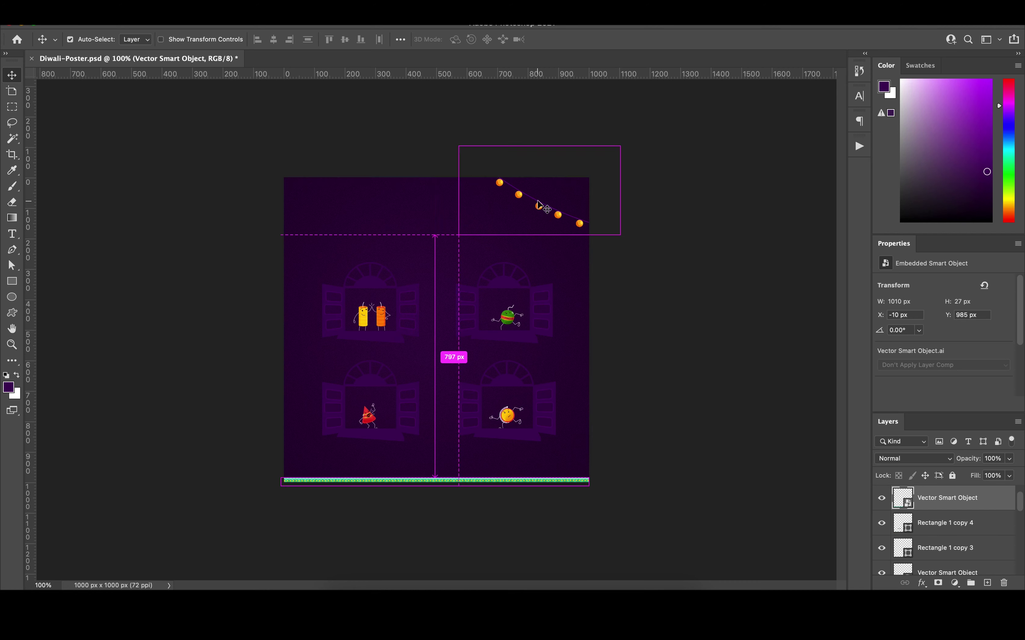
key(ctrl+t)
right_click(361, 202)
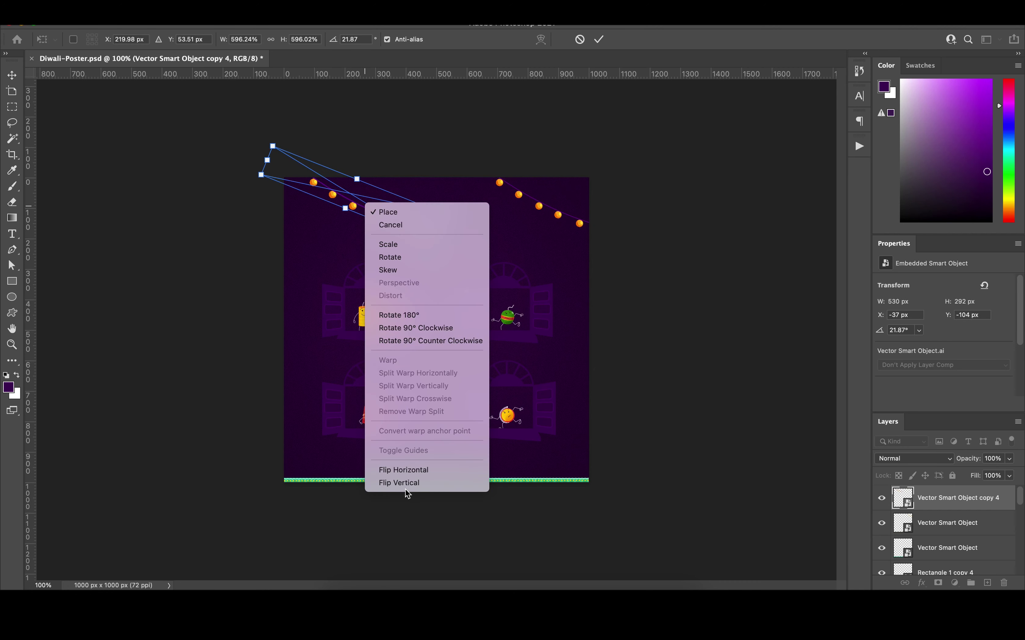
click(410, 473)
key(Return)
key(shift+Left)
key(shift+Left)
key(shift+Left)
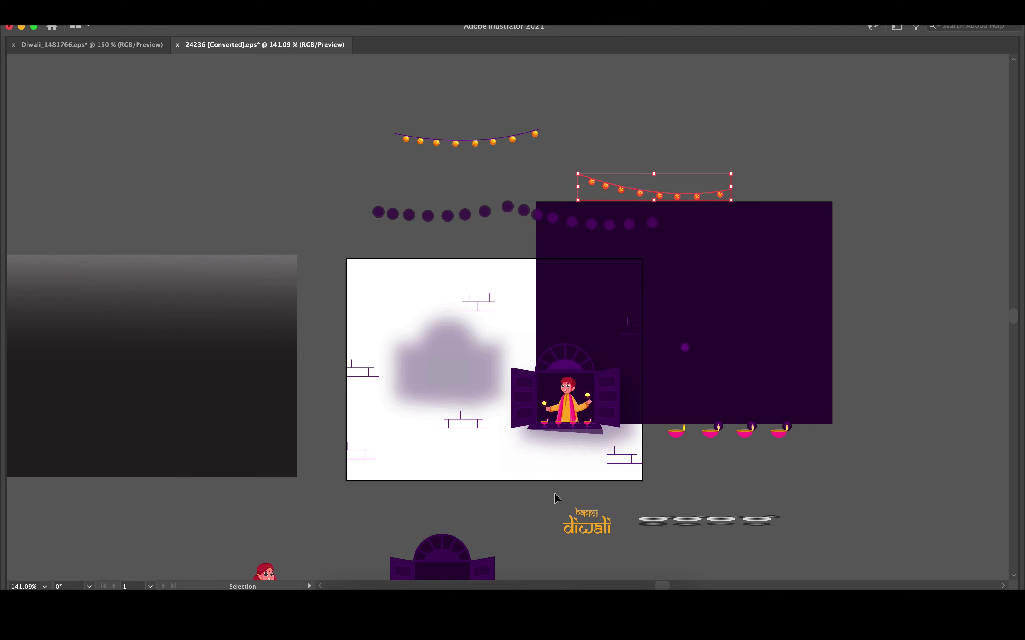
Step: Paste the happy diwali title from the illustration as a smart object above the windows
click(584, 521)
key(ctrl+c)
key(super+Tab)
key(ctrl+v)
click(554, 254)
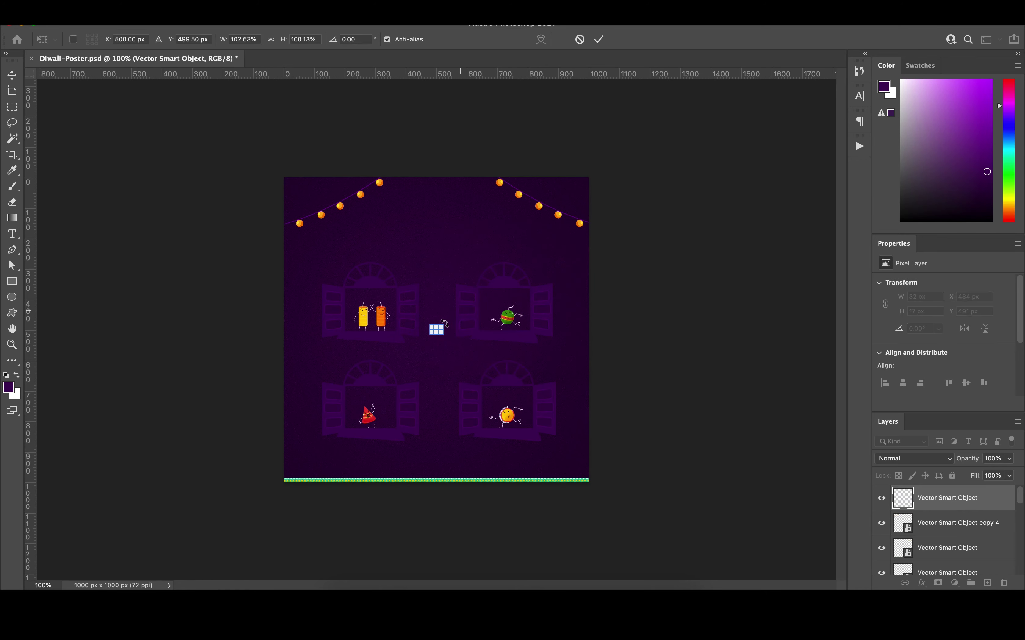
key(Return)
drag(440, 329, 437, 244)
key(super+Tab)
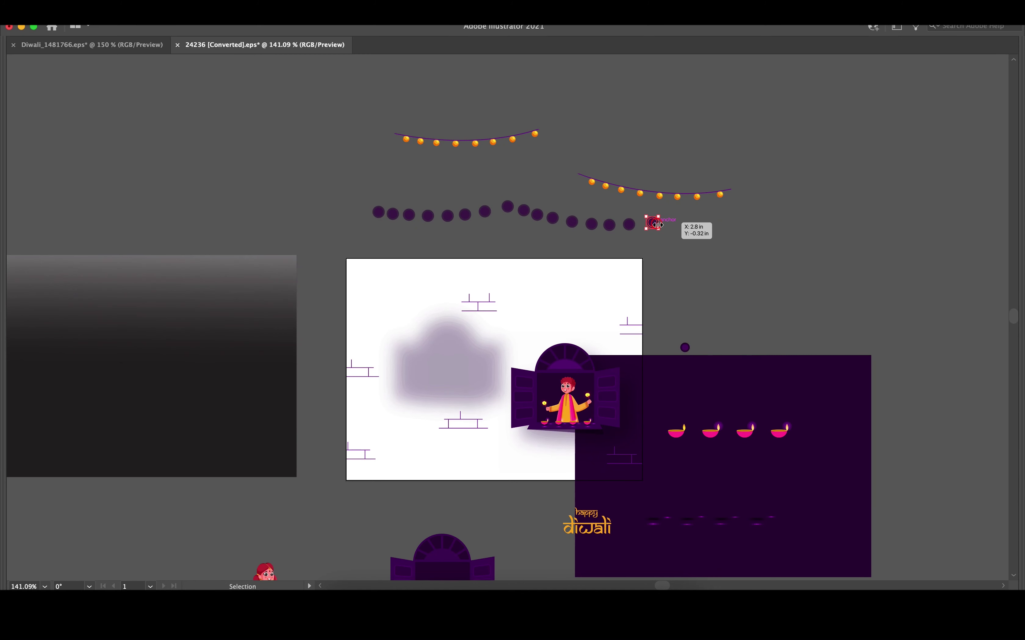
Step: Paste a purple dot from the illustration as a smart object and resize it
key(ctrl+c)
key(super+Tab)
key(ctrl+v)
key(Return)
mouse_move(436, 329)
mouse_down()
mouse_move(453, 323)
mouse_move(450, 339)
mouse_move(505, 176)
mouse_move(503, 194)
mouse_up()
key(Return)
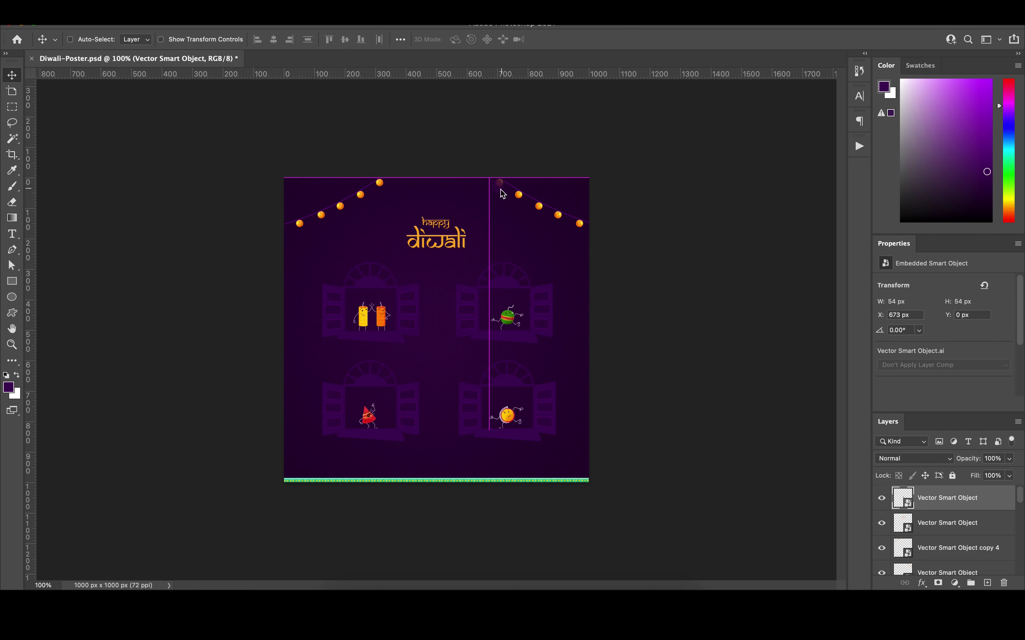
Step: Set the dot's blend mode to Lighten and nudge it 10 px right
click(913, 458)
click(901, 554)
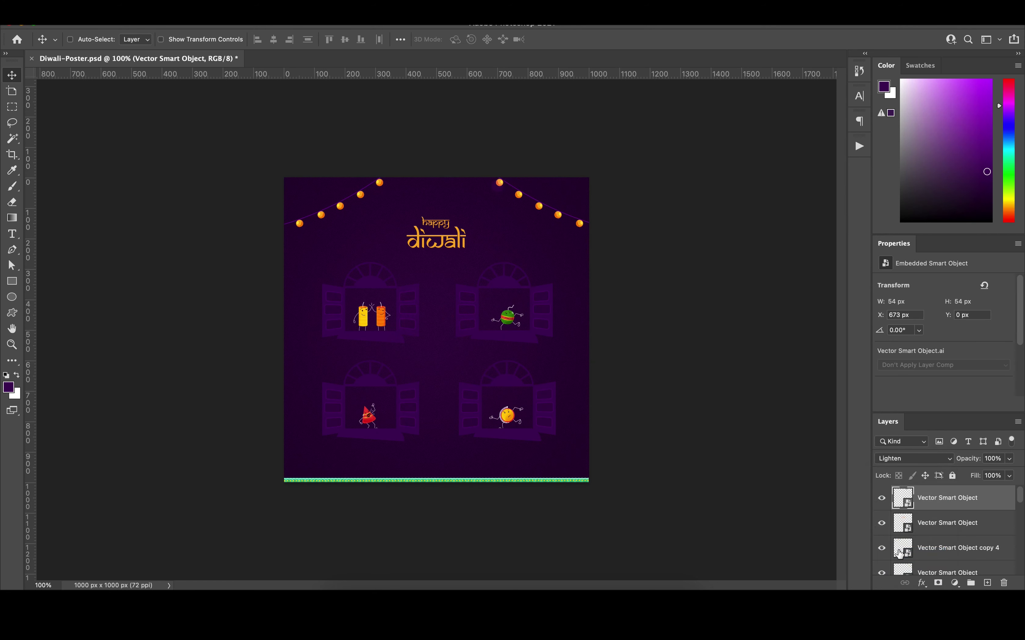
click(927, 462)
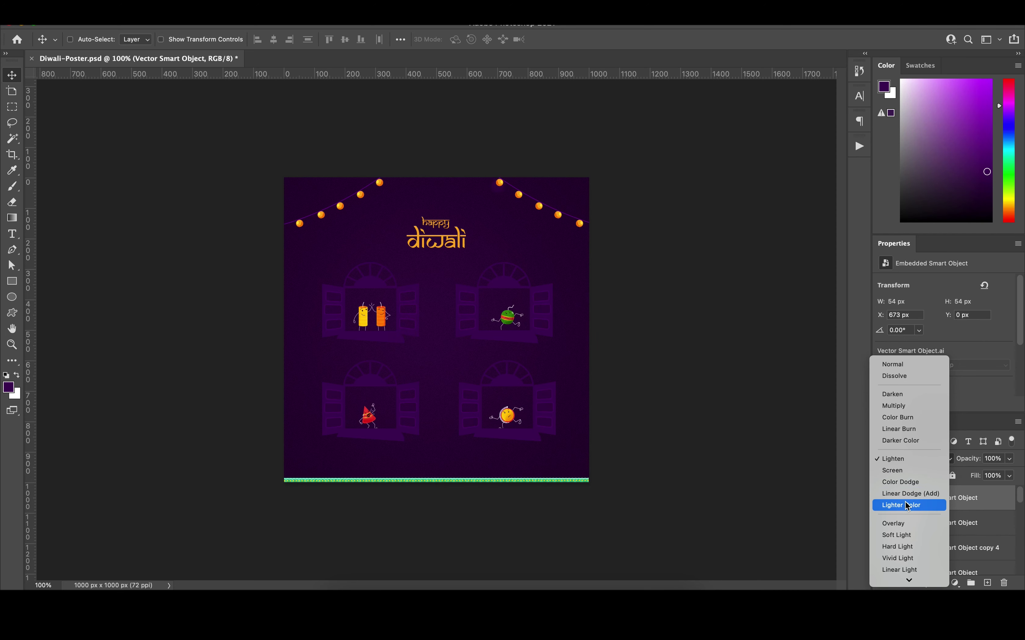
key(Escape)
key(shift+Right)
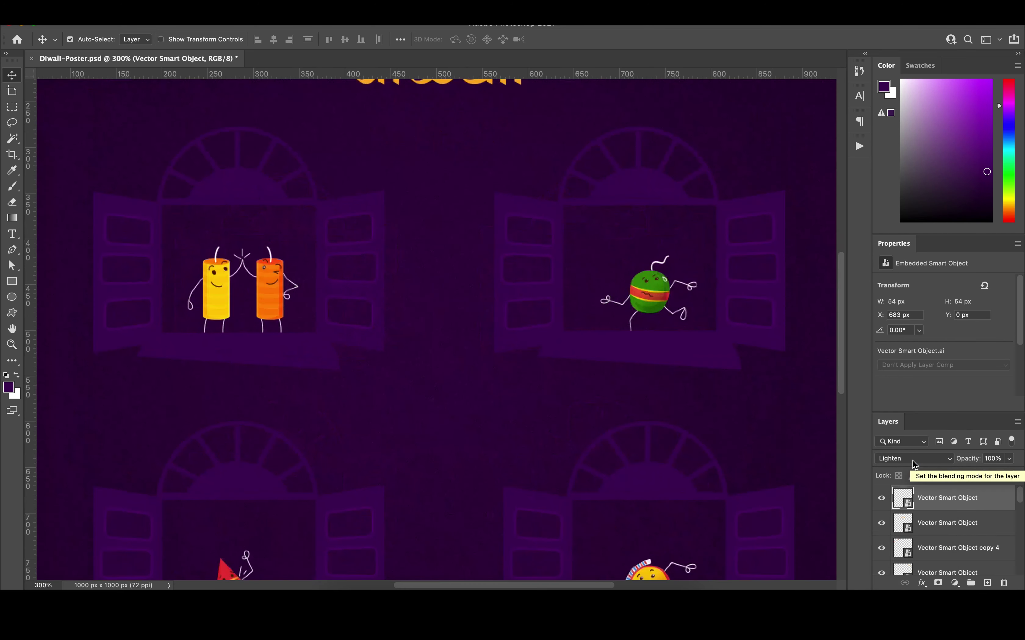
key(ctrl+equal)
key(ctrl+equal)
scroll(764, 379, up, 5)
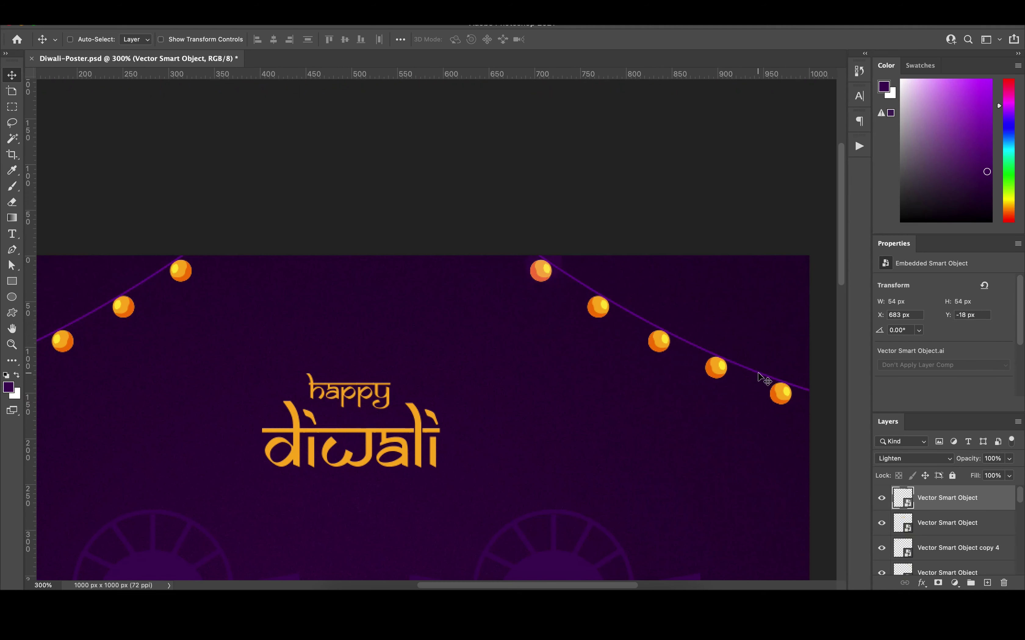
Step: Set the glow dot to Screen blend mode and shrink it from 54 to 39 px
click(943, 465)
click(914, 475)
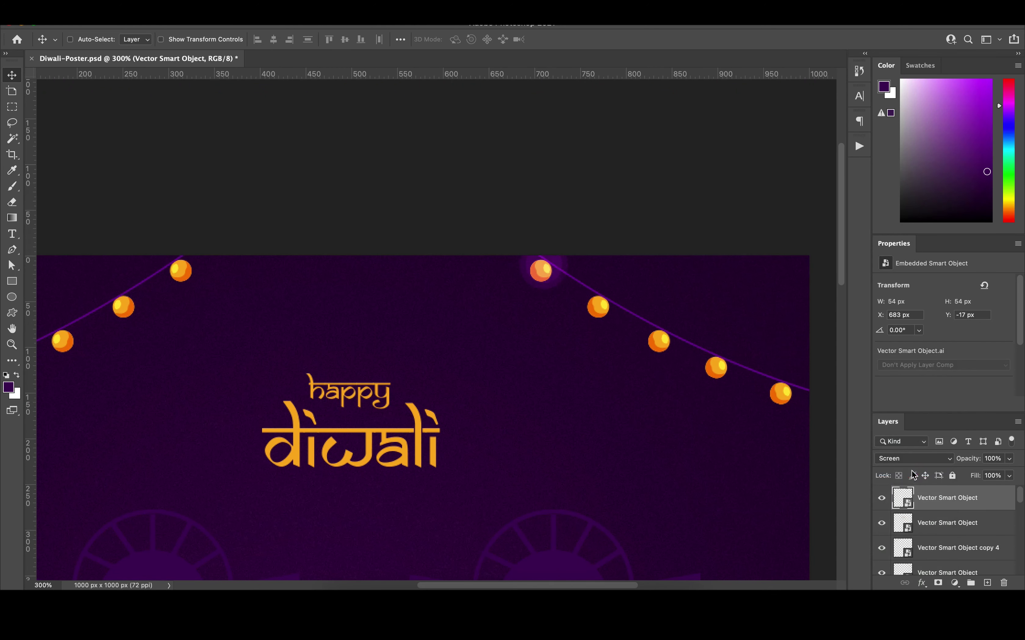
key(ctrl+t)
mouse_move(574, 249)
mouse_down()
mouse_move(563, 256)
mouse_move(603, 304)
mouse_up()
key(Return)
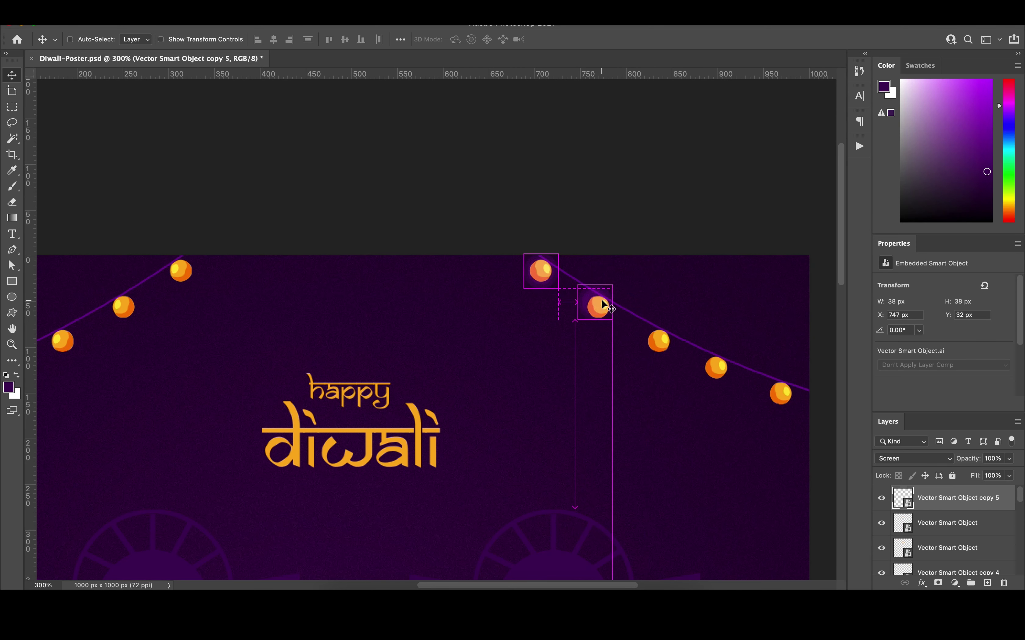
Step: Duplicate the glow and nudge a copy onto each bulb of the right-hand string
key(ctrl+j)
key(shift+Right)
key(shift+Right)
key(shift+Right)
key(shift+Down)
key(shift+Down)
key(shift+Down)
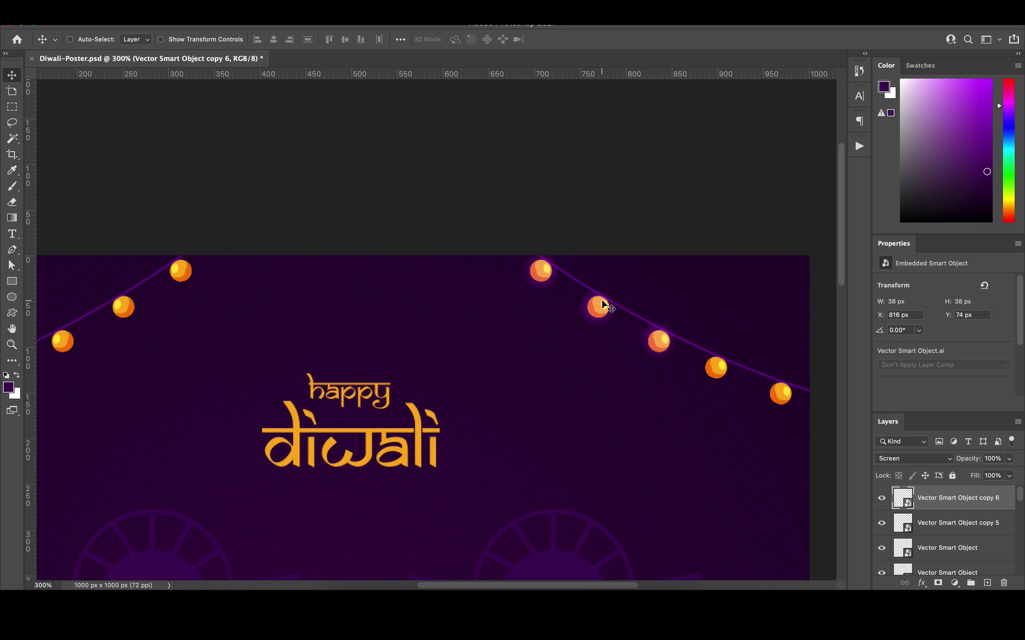
key(ctrl+j)
key(shift+Right)
key(shift+Right)
key(shift+Right)
key(shift+Down)
key(shift+Down)
key(ctrl+j)
key(shift+Right)
key(shift+Right)
key(shift+Right)
key(shift+Down)
key(Down)
key(Down)
key(Down)
key(shift+Right)
key(shift+Right)
key(shift+Right)
key(shift+Right)
key(shift+Down)
key(shift+Down)
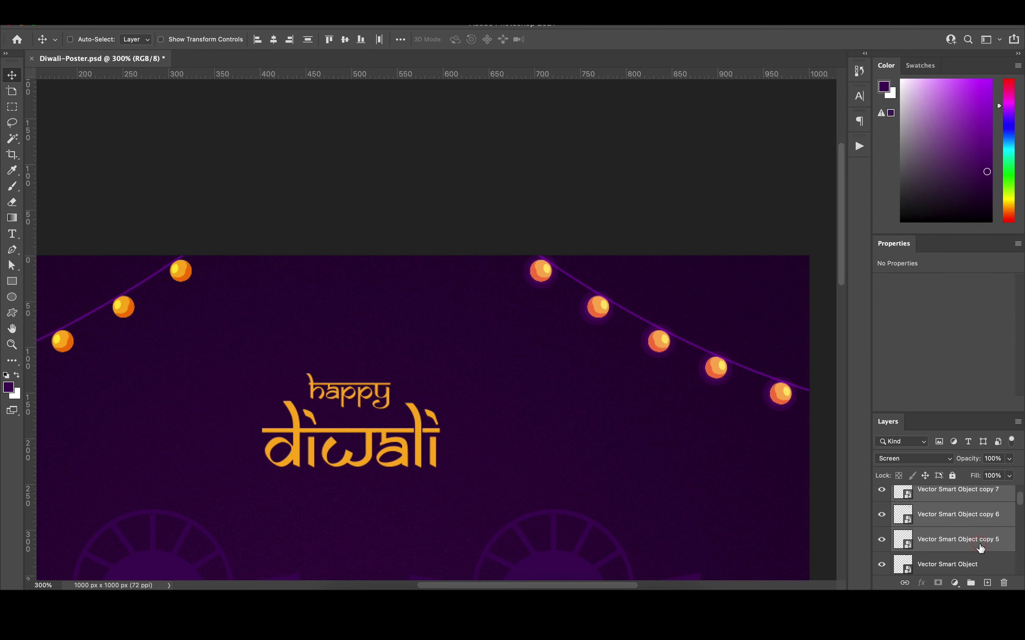
key(ctrl+minus)
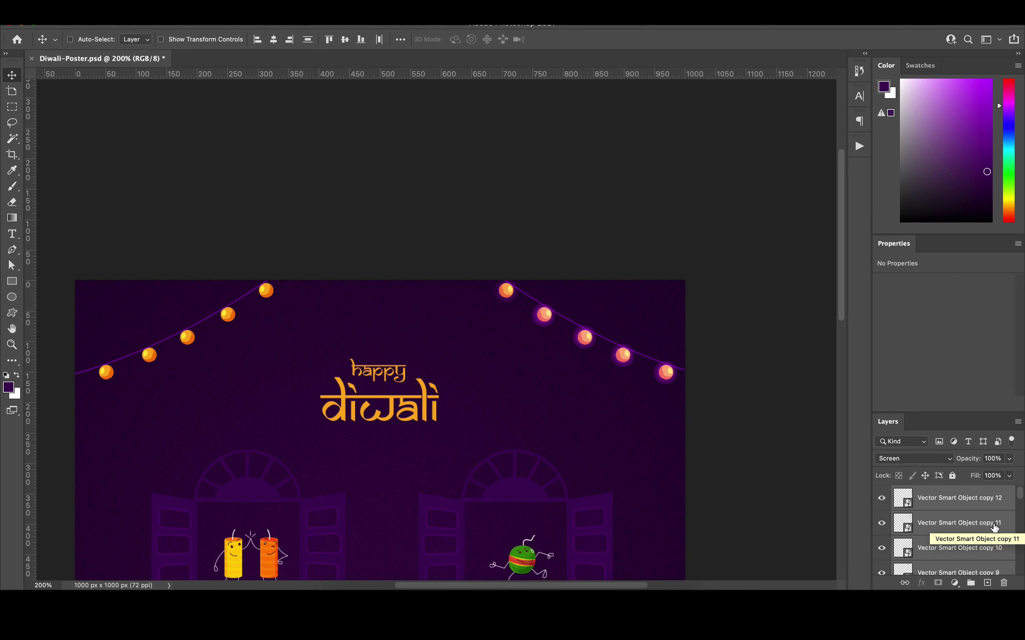
Step: Restore the duplicated glow layers and select all the right-side glows
key(ctrl+z)
key(ctrl+z)
key(ctrl+z)
key(ctrl+minus)
key(ctrl+shift+z)
key(ctrl+shift+z)
key(ctrl+shift+z)
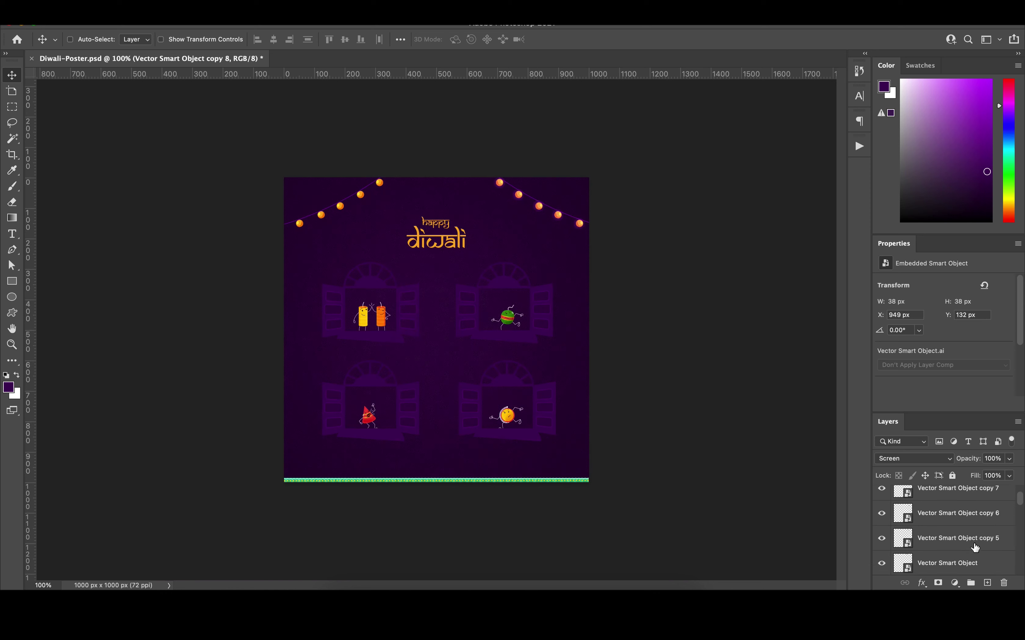
key(ctrl+shift+z)
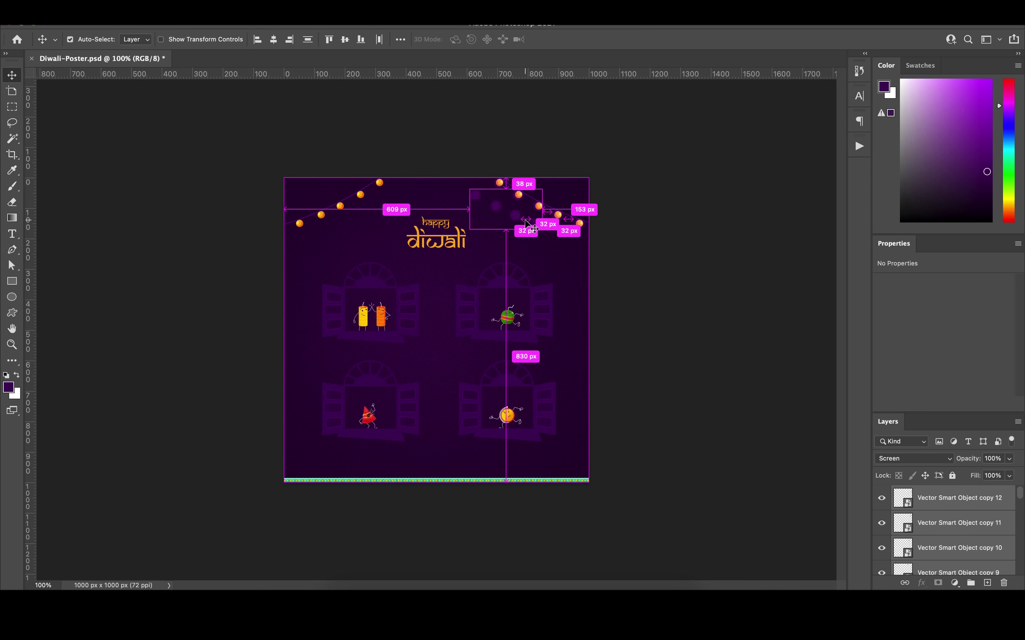
scroll(973, 547, down, 2)
click(973, 568)
scroll(948, 546, up, 3)
key(ctrl+shift+z)
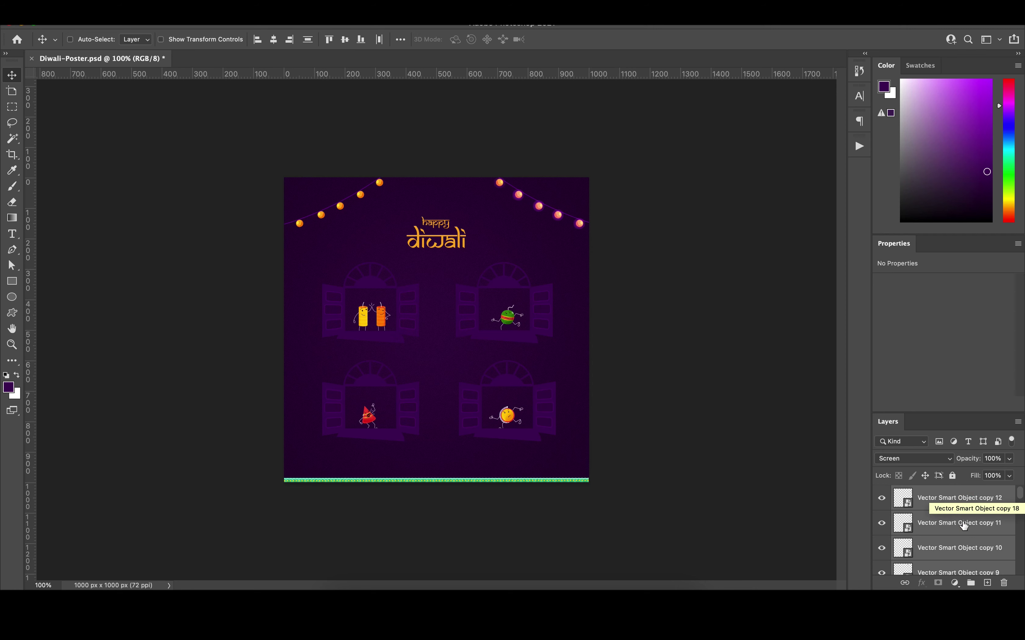
key(ctrl+z)
super+click(978, 506)
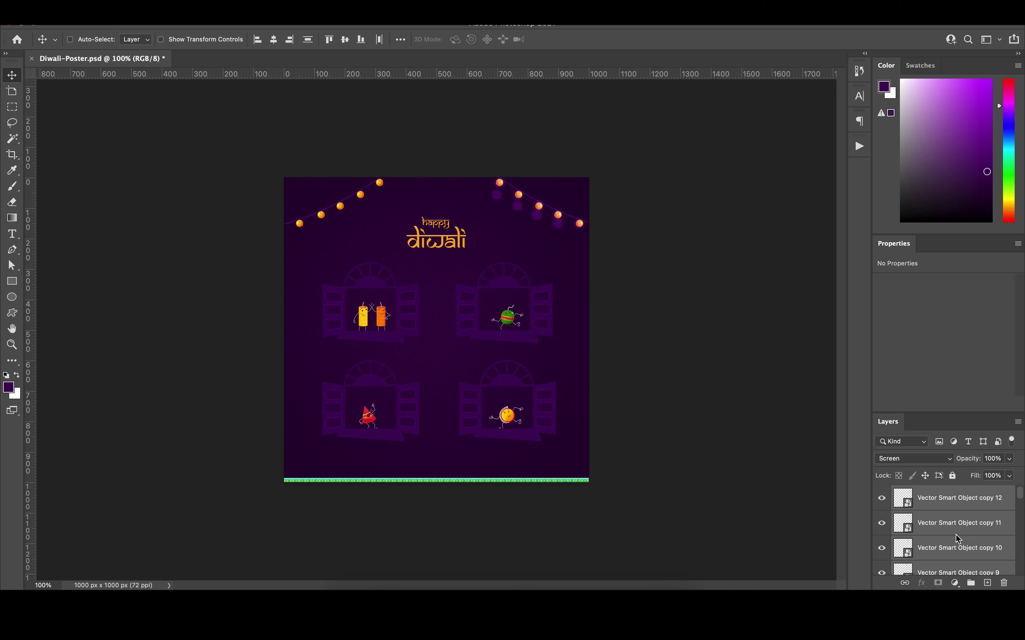
key(ctrl+z)
scroll(1003, 550, down, 1)
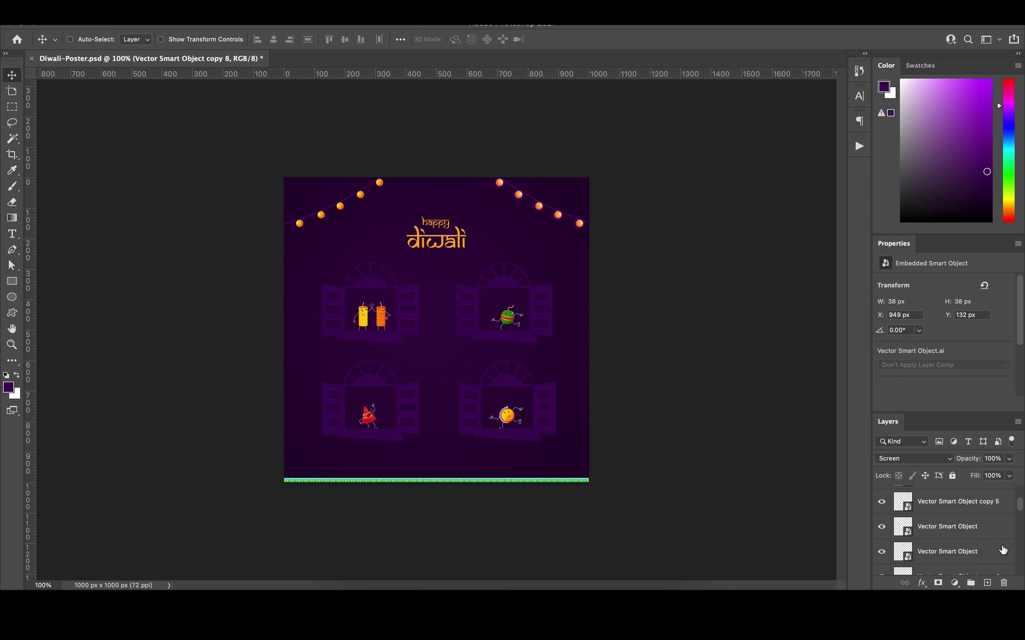
key(ctrl+z)
key(ctrl+z)
key(ctrl+z)
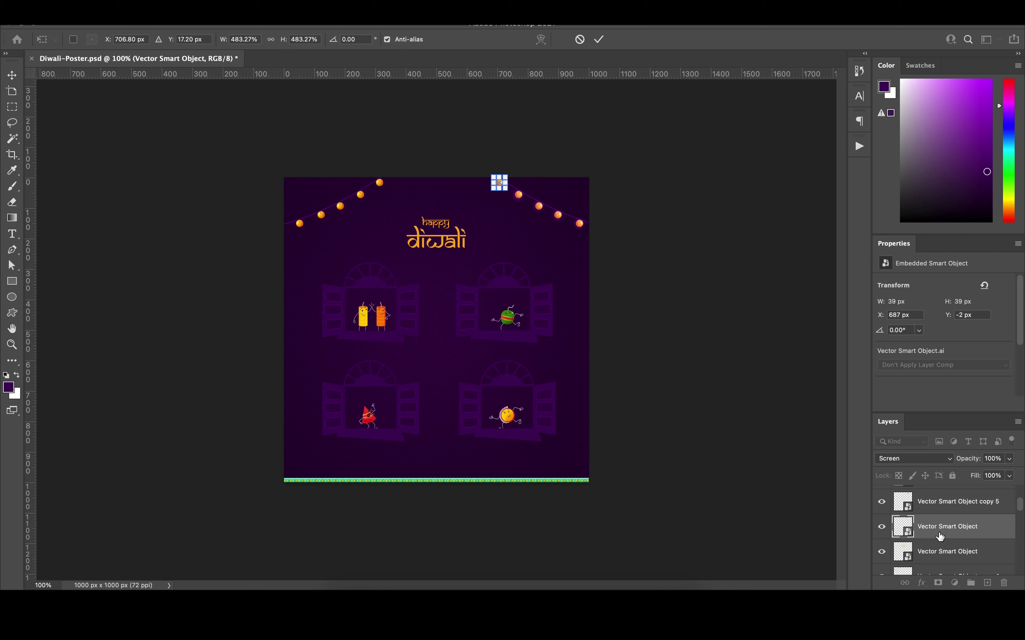
key(ctrl+z)
shift+click(965, 497)
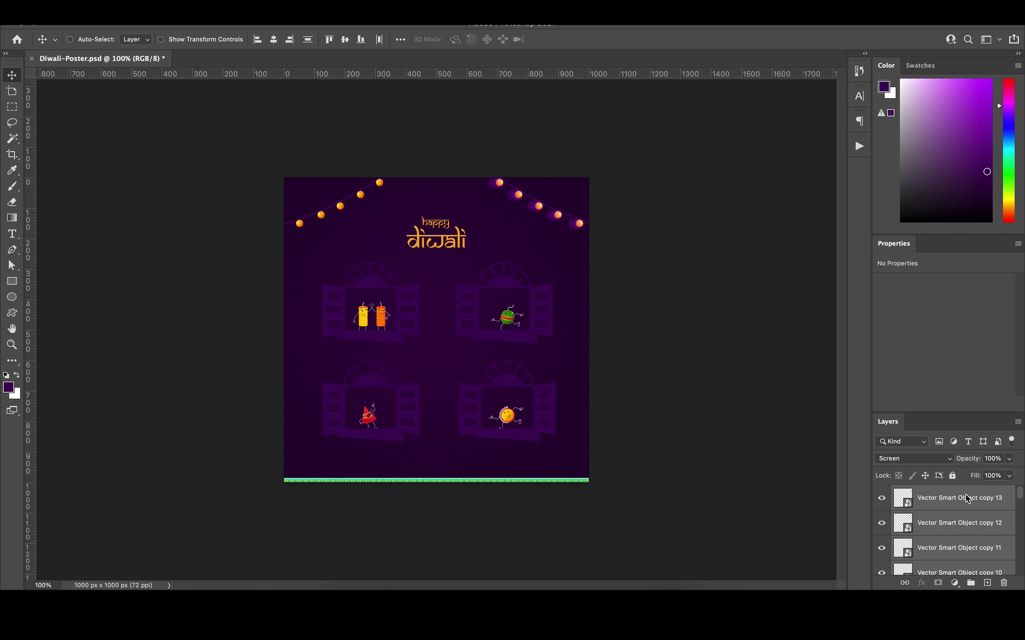
Step: Flip the duplicated glows horizontally and move them onto the left bulb string
key(ctrl+t)
right_click(472, 201)
click(537, 488)
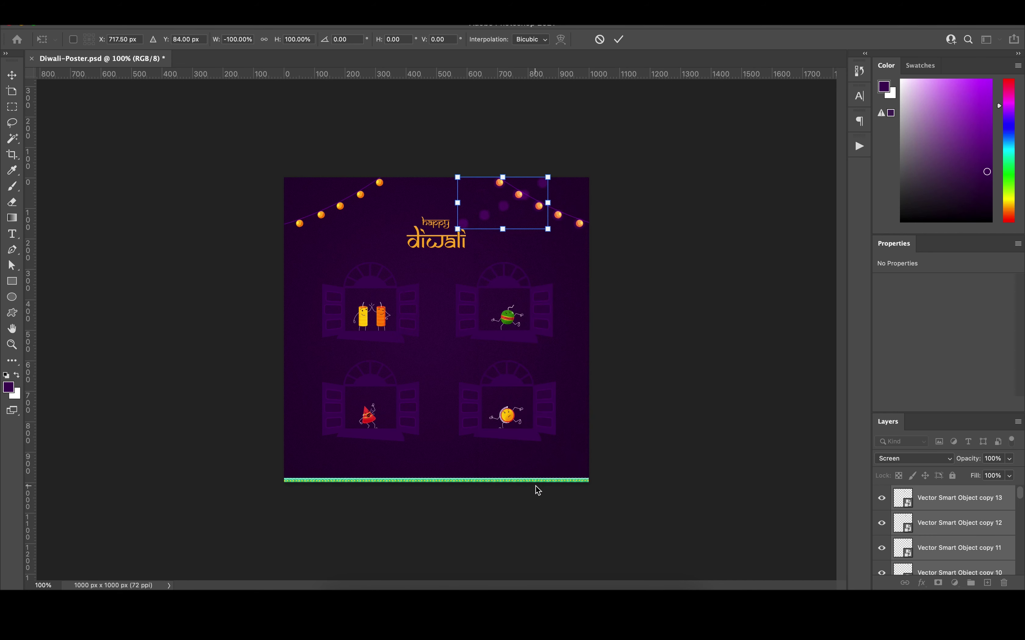
drag(511, 214, 344, 211)
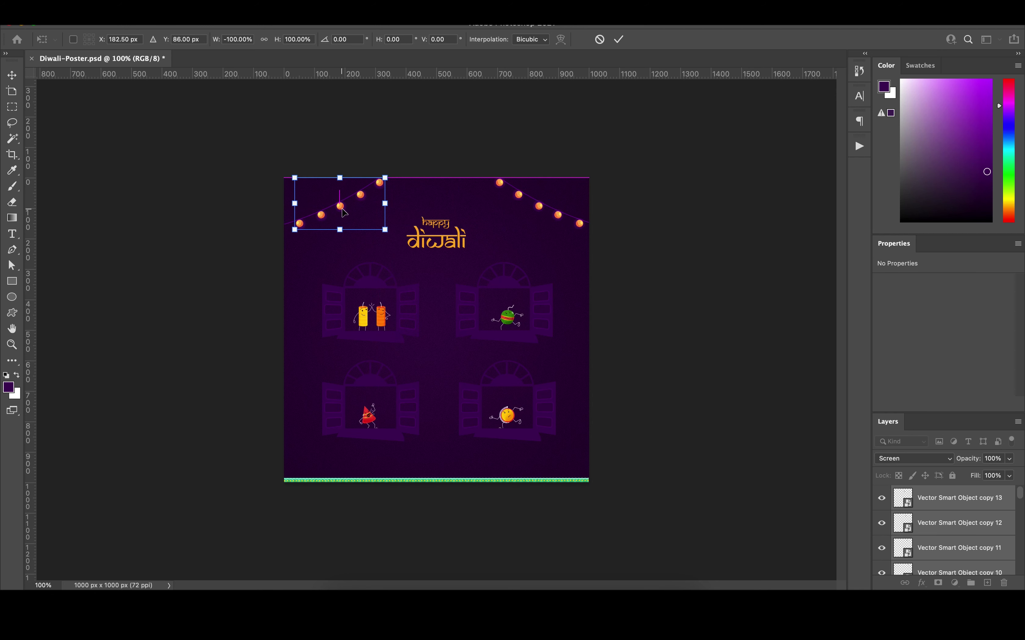
key(Return)
Step: Group the glow layers into a folder named Flash and hide it
click(973, 504)
scroll(987, 502, down, 5)
scroll(986, 502, down, 3)
scroll(988, 502, up, 1)
scroll(988, 502, up, 1)
click(987, 498)
ctrl+click(973, 523)
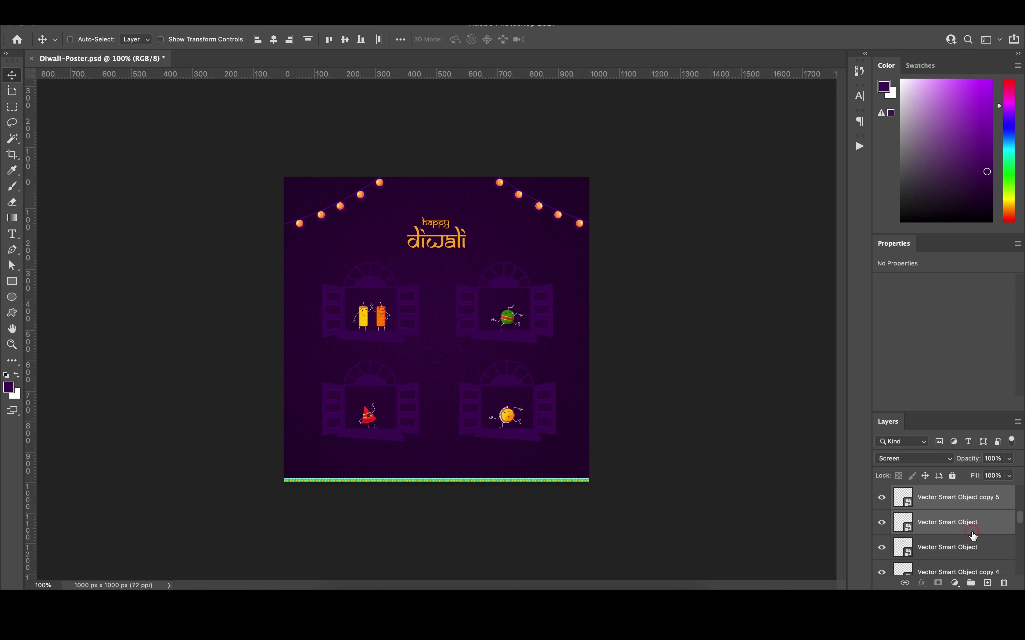
key(ctrl+g)
double_click(930, 494)
text(Flash)
key(Return)
click(884, 492)
Step: Move the bottom smart object and copy 4 layers into the Flash group
click(951, 569)
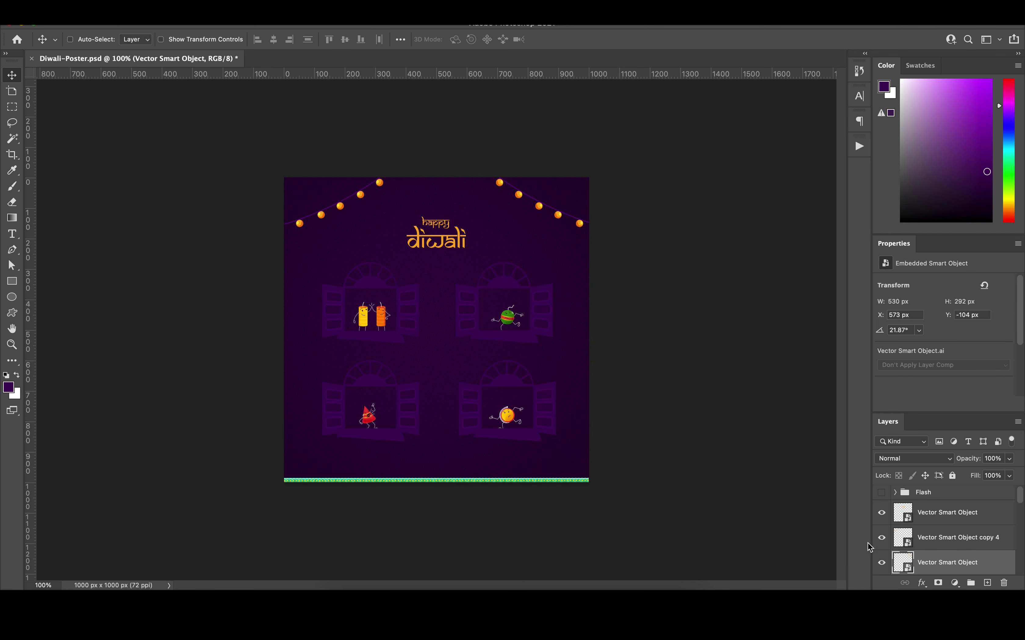
shift+click(955, 549)
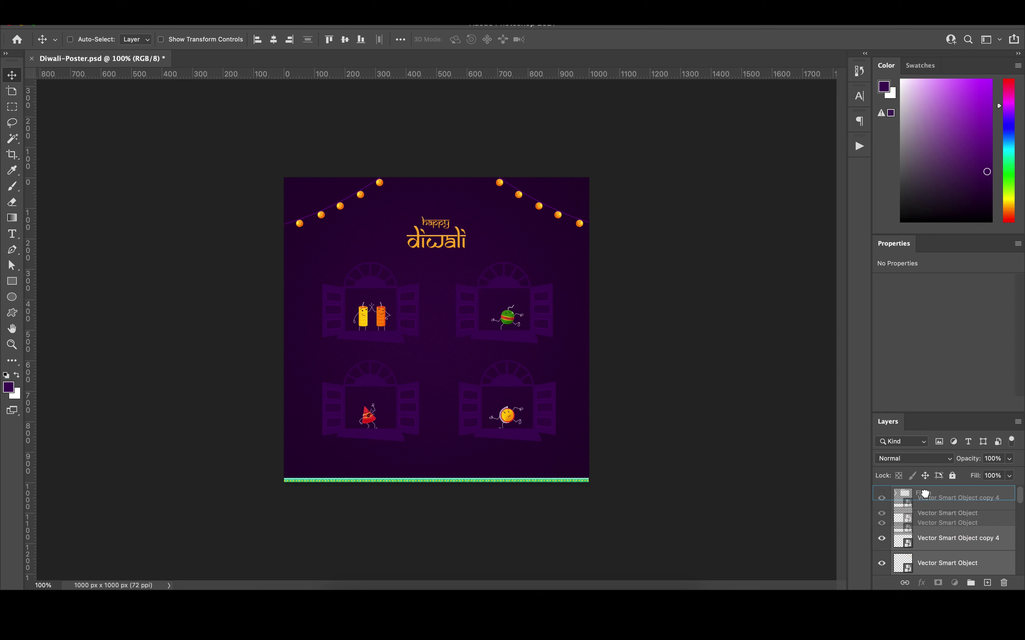
drag(950, 505, 928, 494)
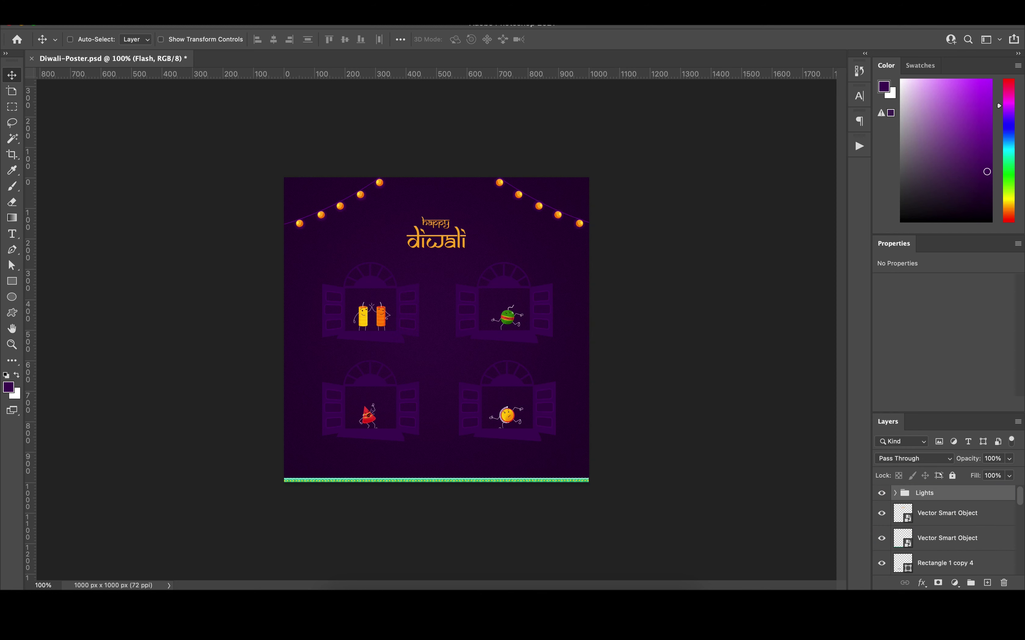
Step: Duplicate the Lights group and set the copy's blend mode to Color Burn
key(ctrl+j)
click(914, 459)
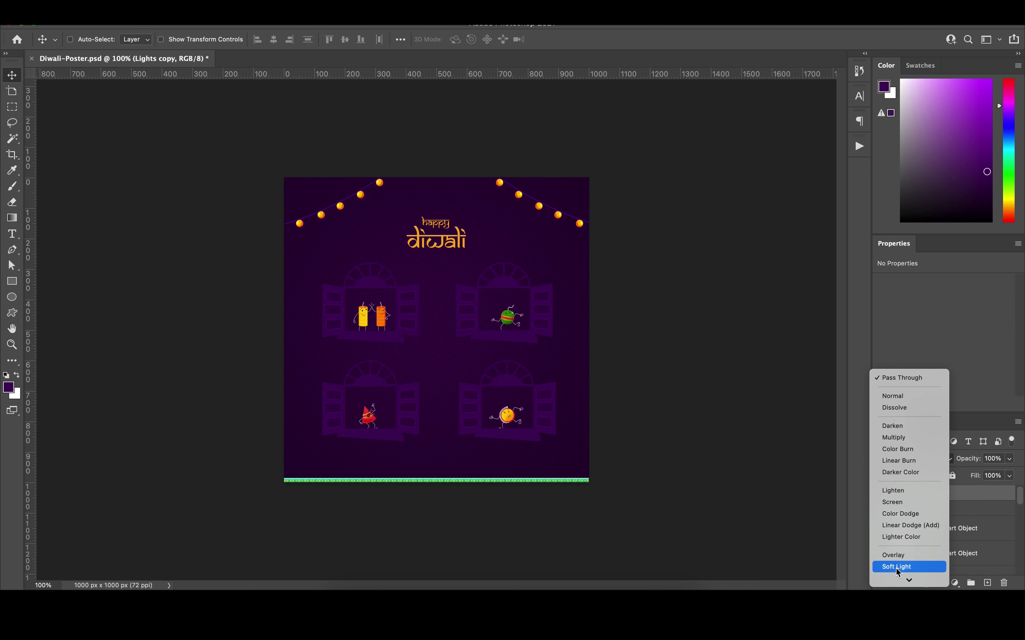
click(897, 555)
click(915, 458)
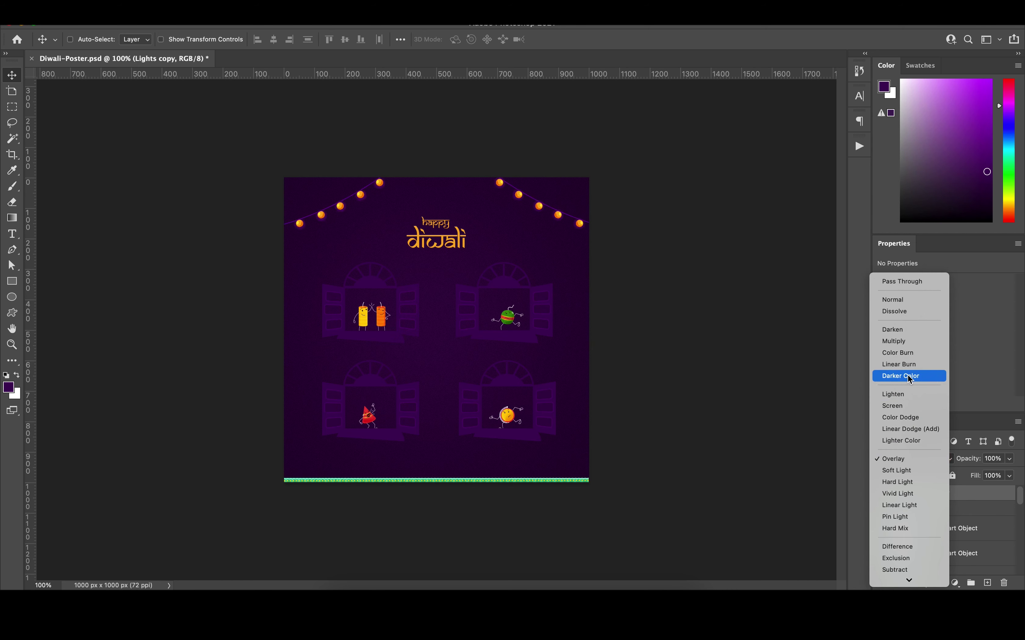
click(910, 354)
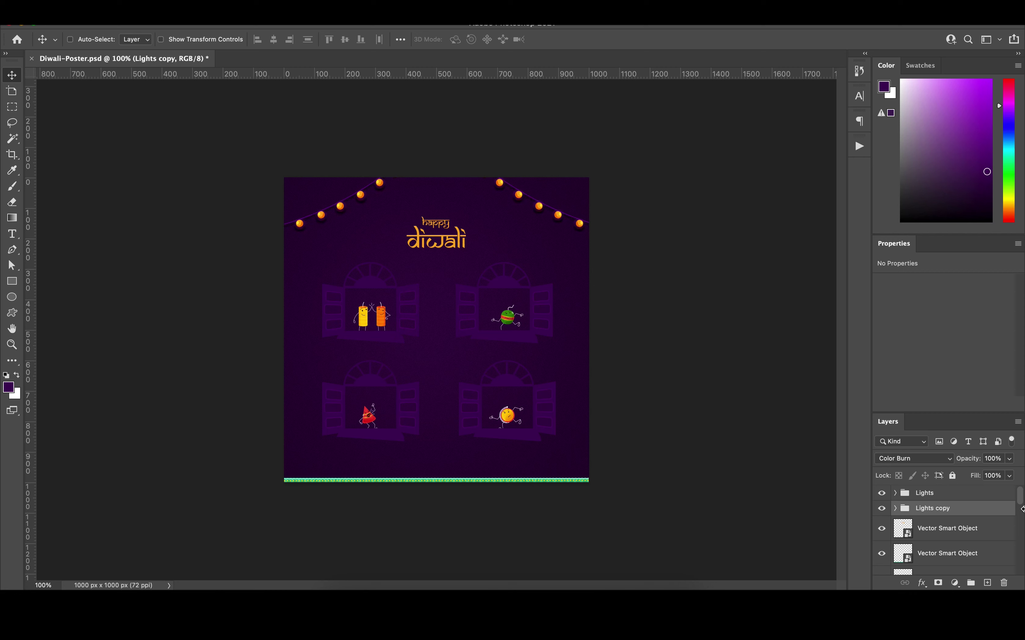
Step: Convert Lights copy to a smart object, apply Gaussian Blur, and nudge the title up
right_click(932, 508)
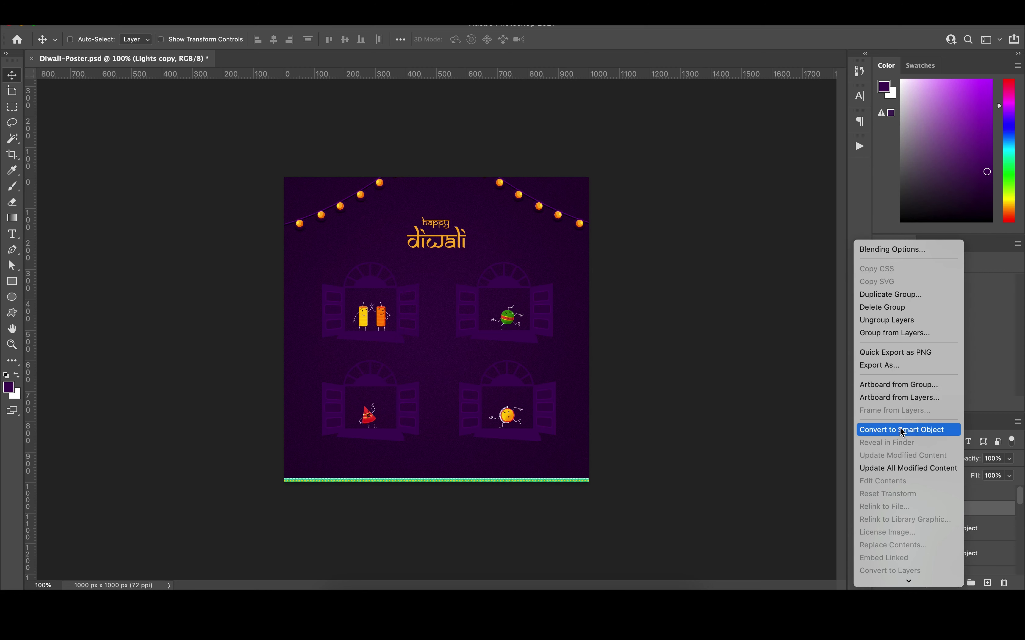
click(893, 427)
click(279, 12)
mouse_move(287, 168)
click(485, 206)
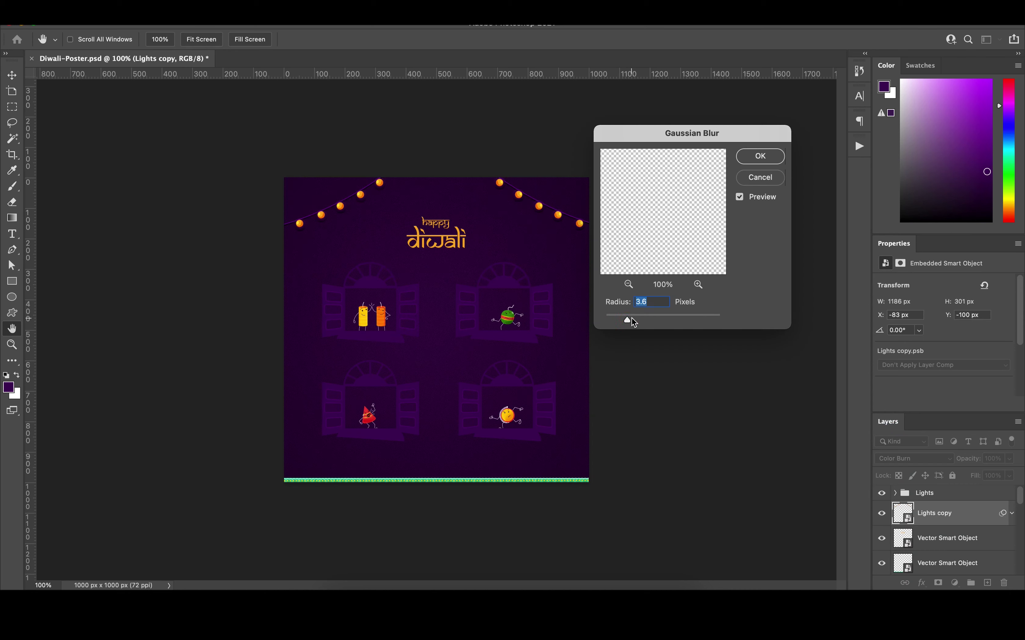
click(757, 157)
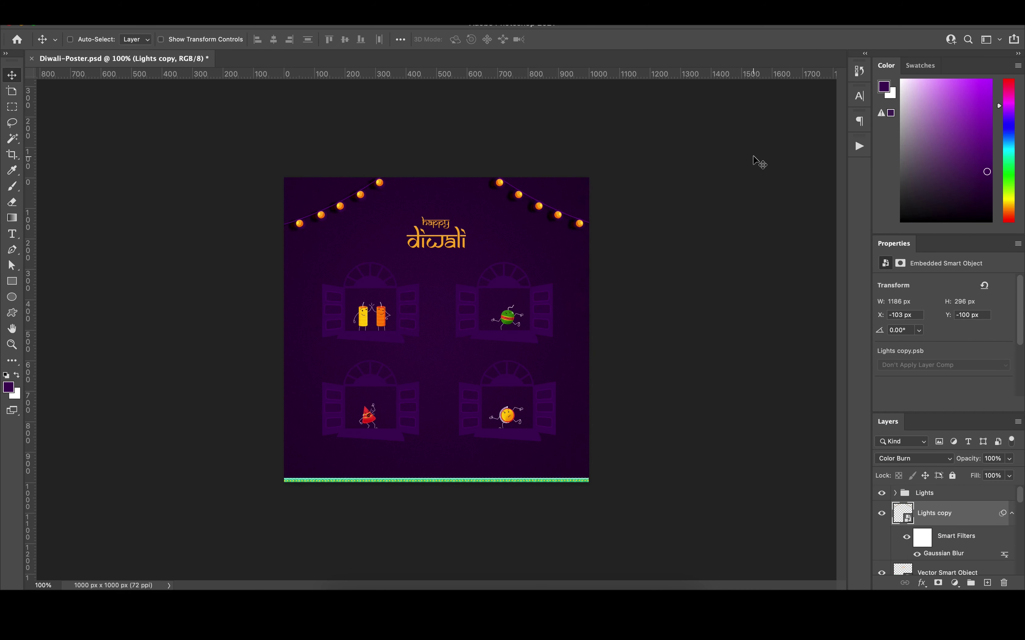
drag(415, 247, 417, 243)
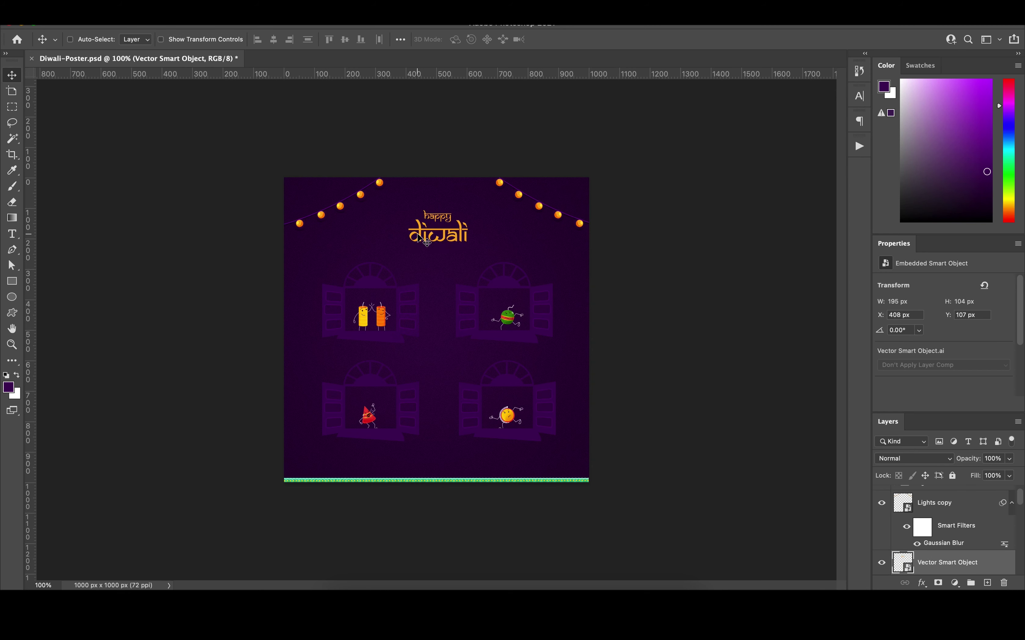
Step: Type the tagline 'Let tgis Festival of Lighjts brings Lights to allof You!' and sample the title's orange
key(t)
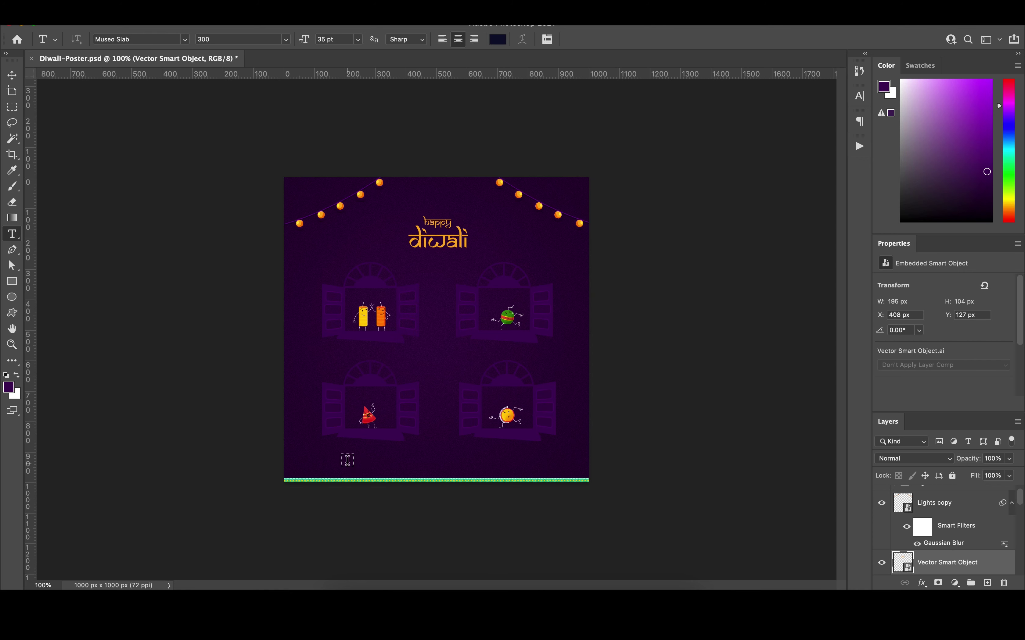
click(347, 457)
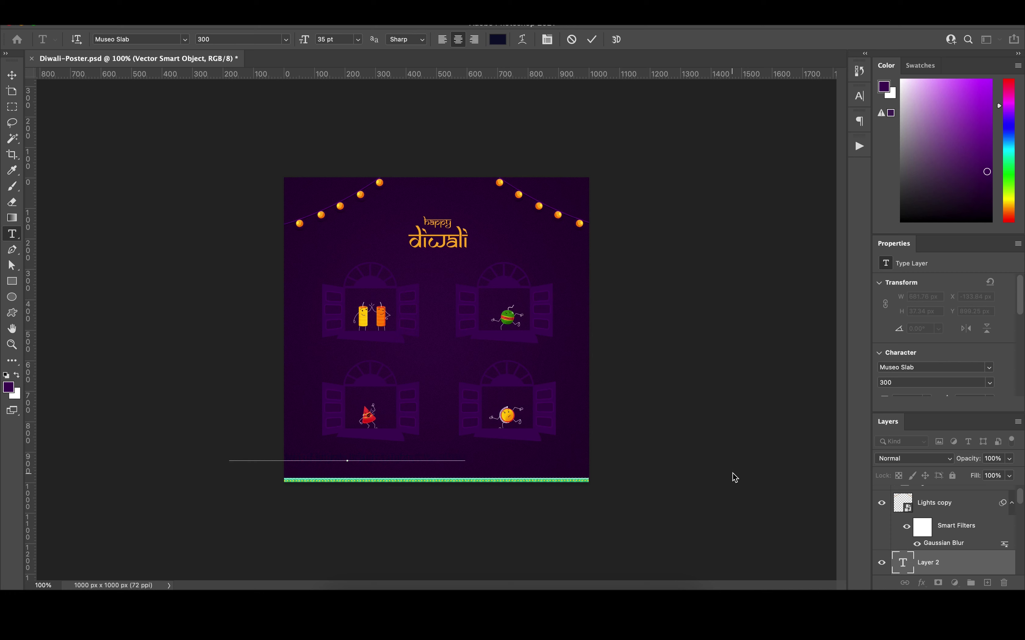
key(Escape)
key(i)
click(433, 242)
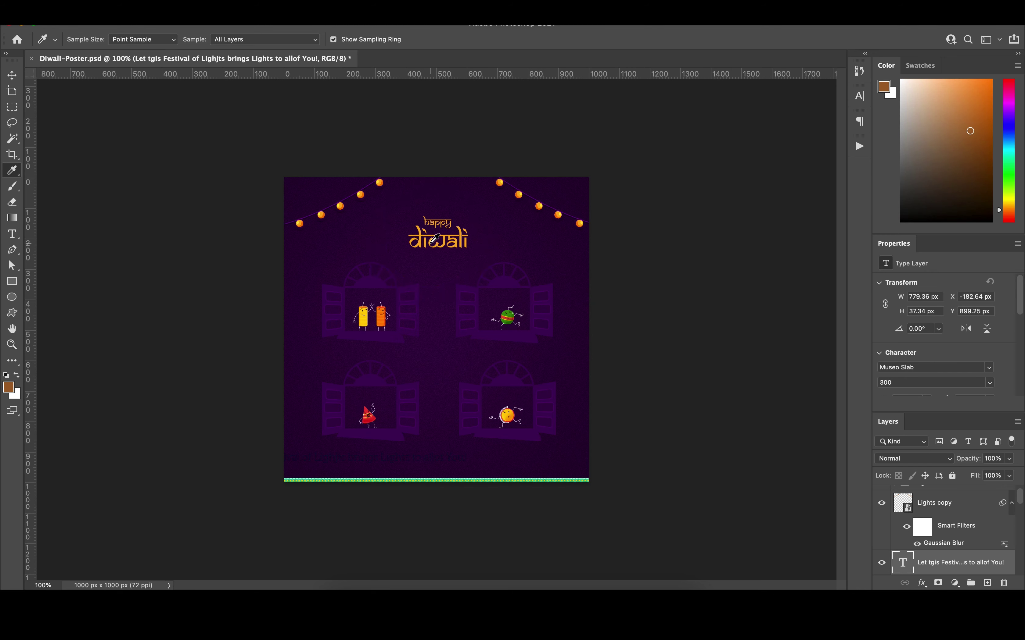
Step: Colour the tagline orange and centre it across the poster bottom
click(432, 241)
key(alt+Delete)
key(v)
drag(345, 456, 434, 458)
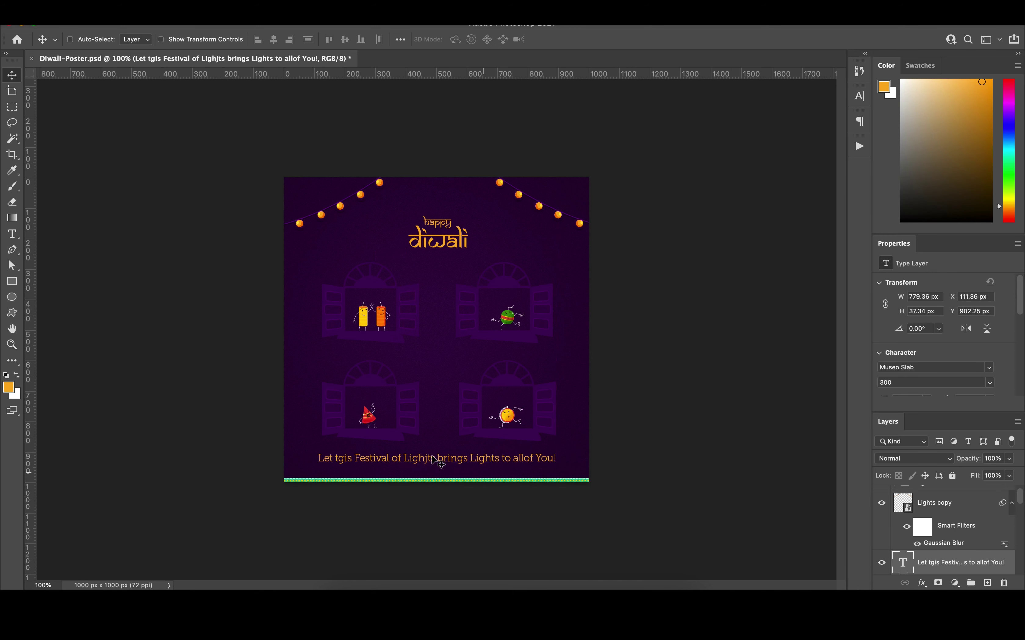
Step: Split 'allof' into 'all of' and set 'Festival of Lights' in Luminari
double_click(427, 457)
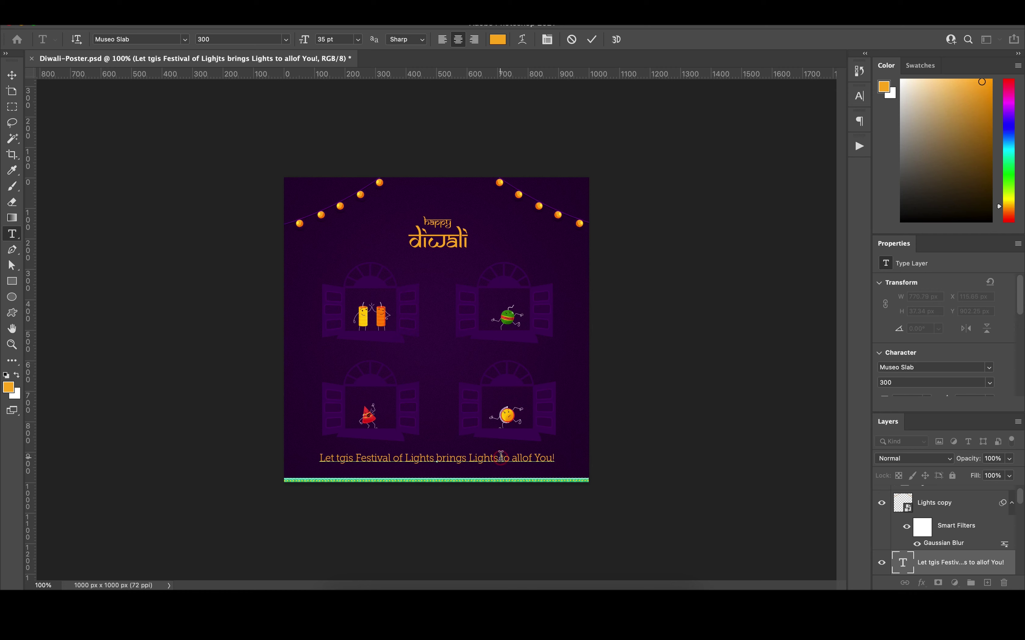
key(Right)
key(Right)
key(Right)
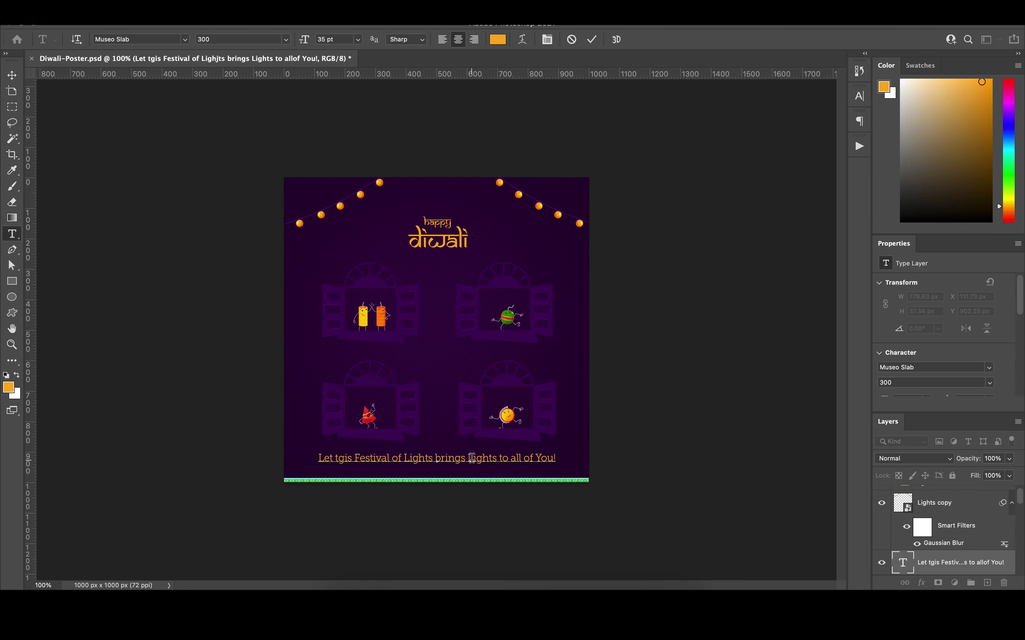
drag(432, 458, 357, 459)
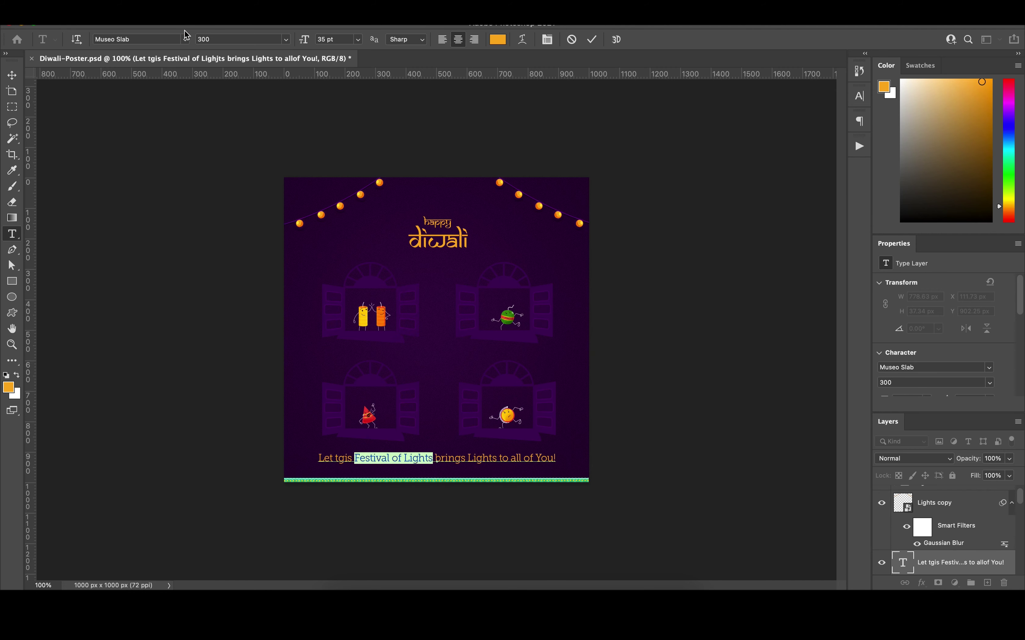
click(185, 39)
click(149, 56)
click(143, 109)
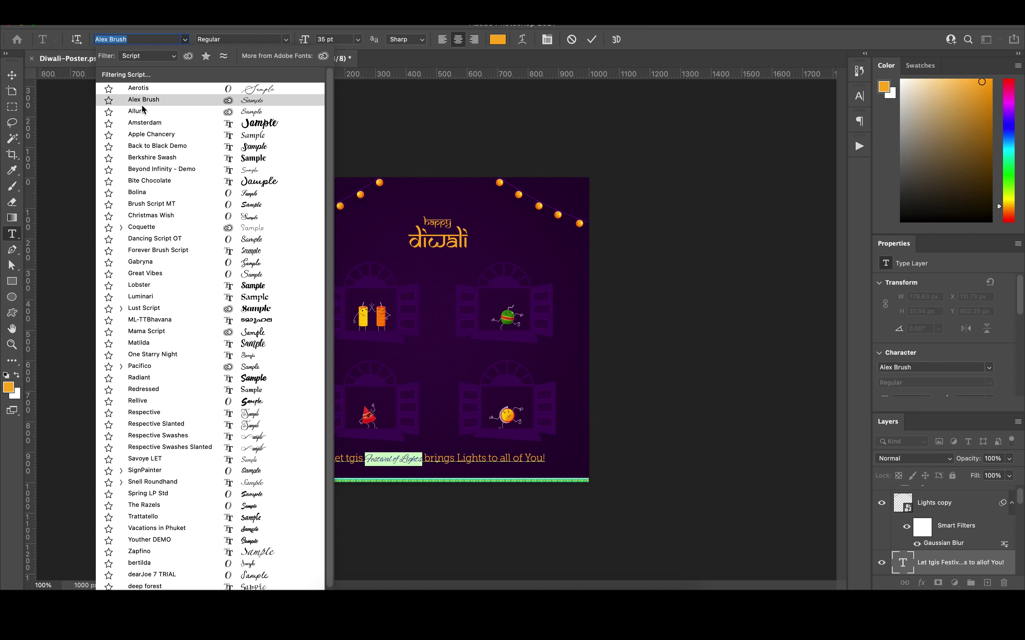
click(229, 296)
Step: Correct 'tgis' to 'this' and make 'Festival of Lights' white
double_click(344, 459)
text(this)
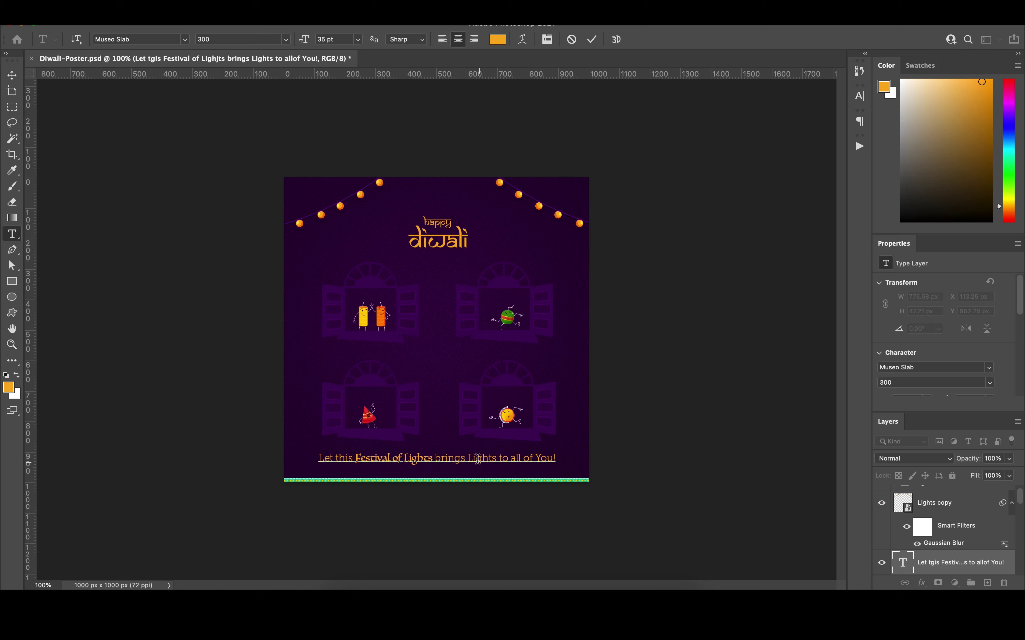
drag(434, 458, 358, 459)
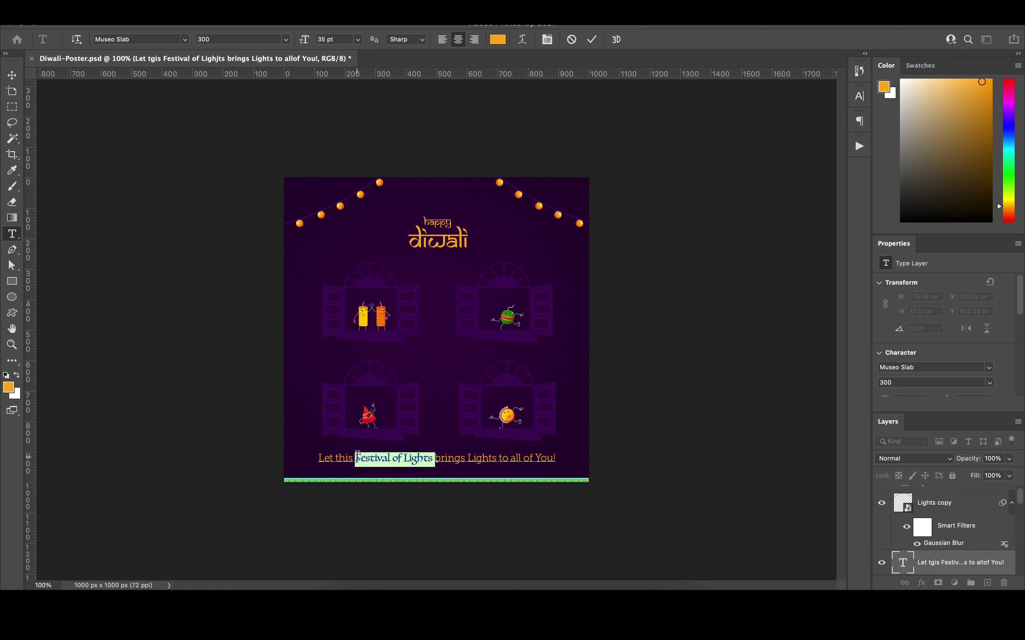
click(447, 459)
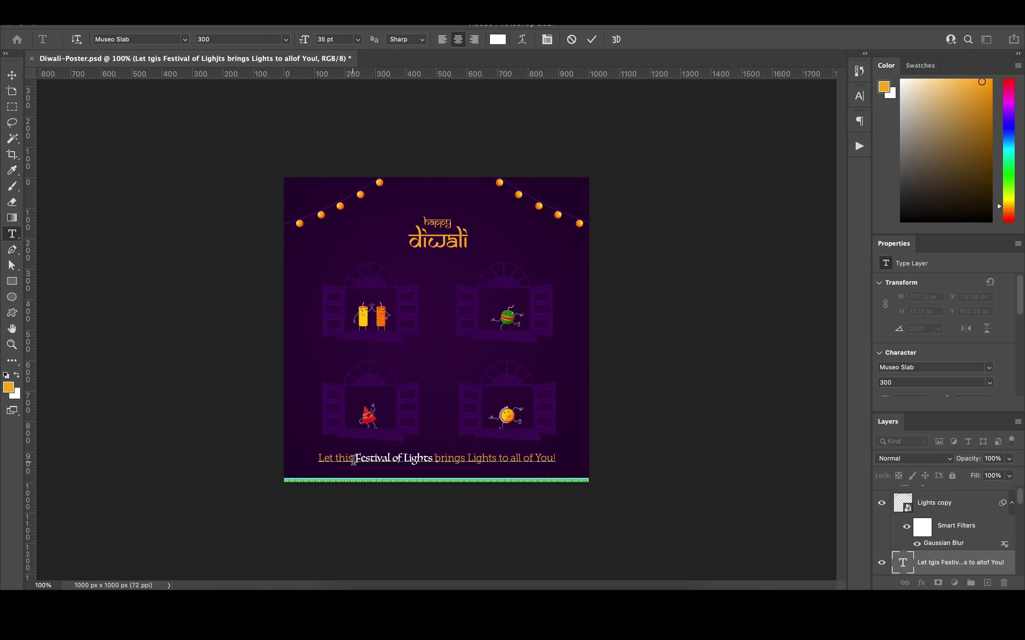
Step: Make 'Let this' 25 pt at weight 700
drag(355, 459, 318, 459)
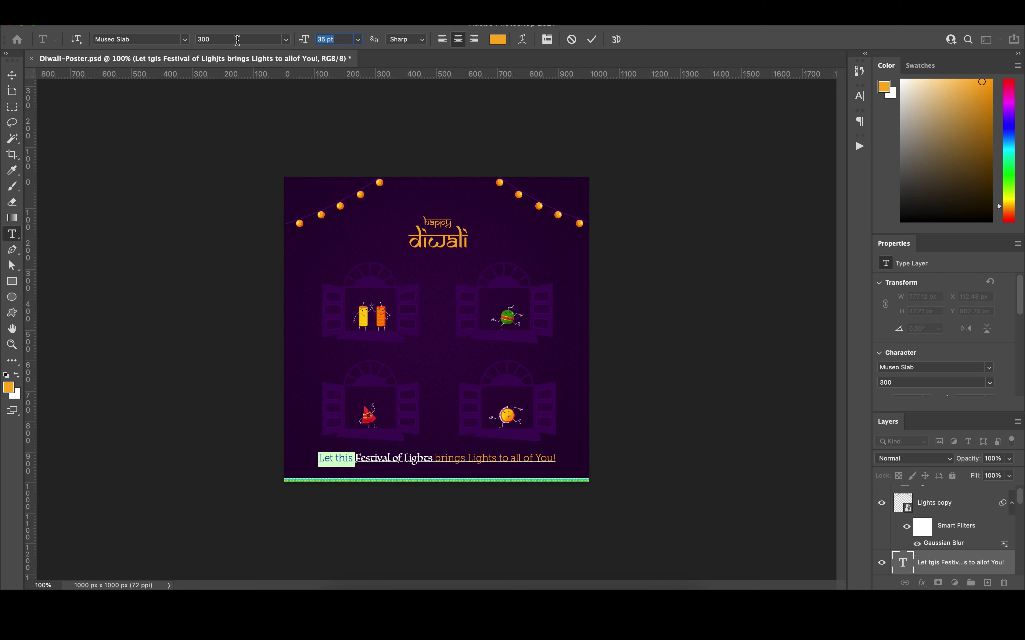
click(336, 39)
text(25)
key(Return)
click(275, 39)
click(237, 90)
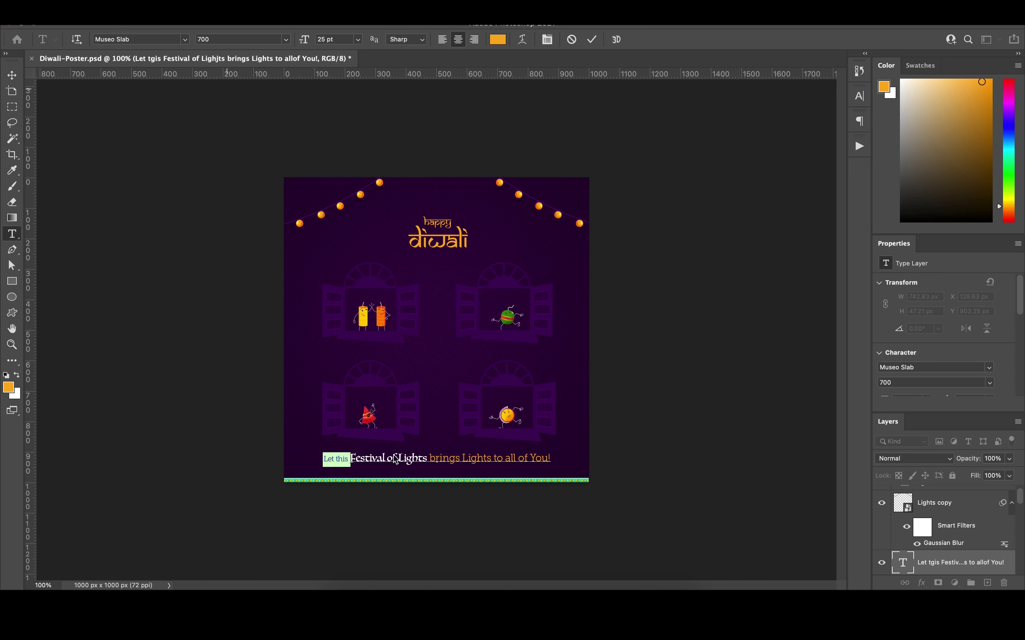
Step: Set 'brings Lights to all of You!' to weight 700, 25 pt, and commit the text
drag(430, 459, 551, 459)
click(287, 39)
click(237, 90)
click(330, 39)
text(25)
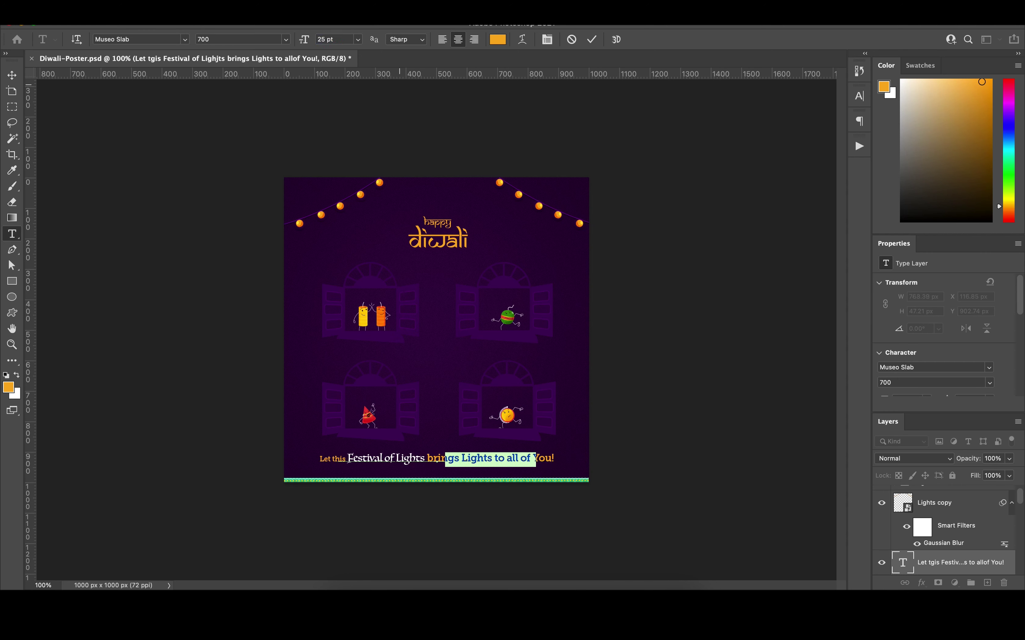
key(Return)
click(592, 39)
key(v)
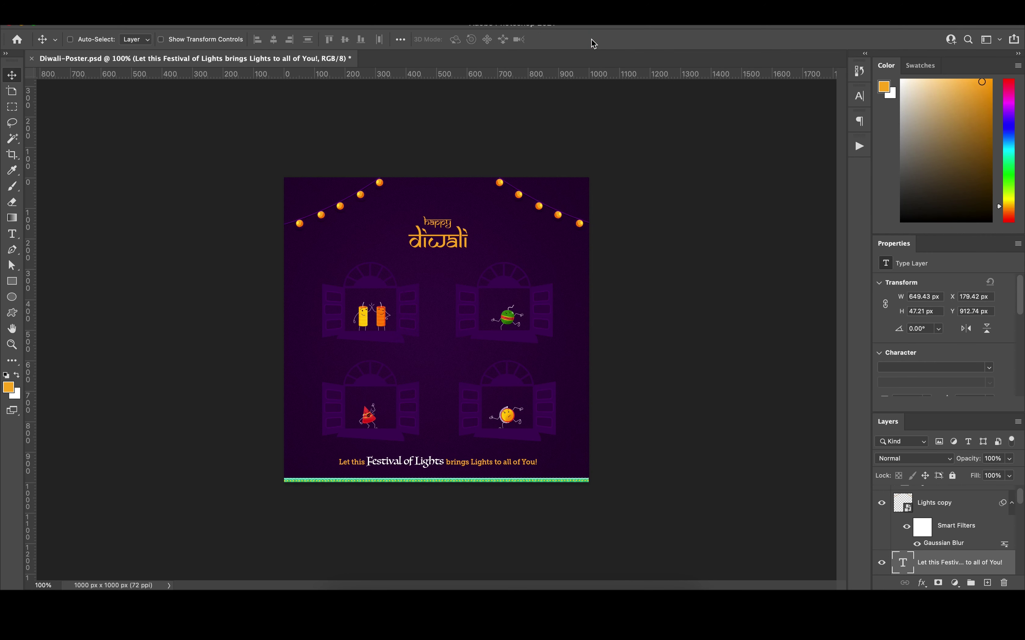
ctrl+click(574, 483)
Step: Add a Hue/Saturation layer clipped to the border, Hue -151, turning it pinkish-red
click(955, 583)
click(953, 410)
click(932, 404)
drag(944, 330, 889, 330)
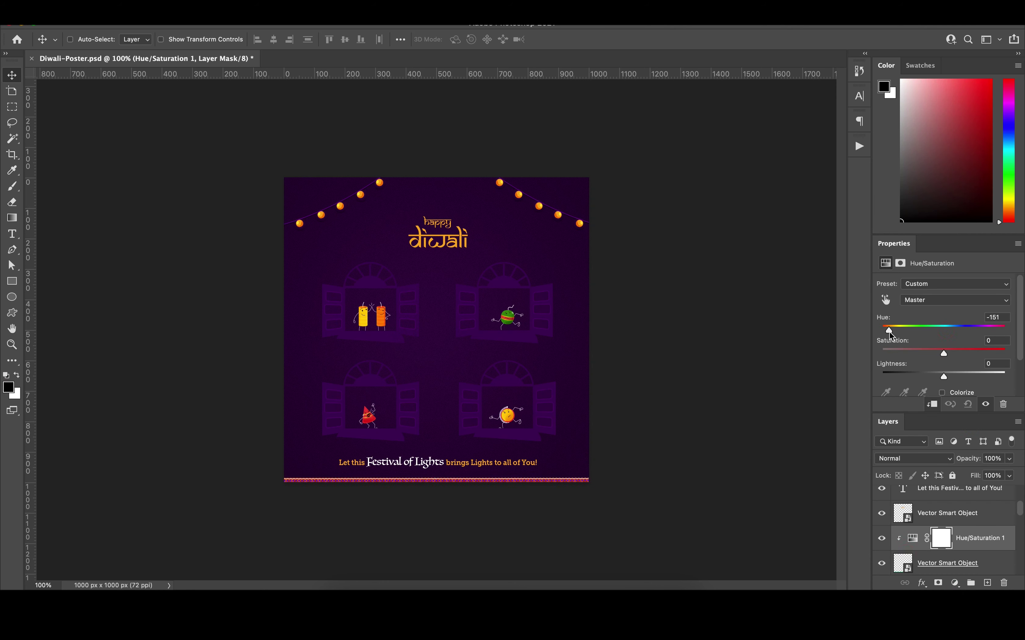
Step: Rename Group 1 to 'End Border' and move the tagline up beneath the diwali title
double_click(938, 537)
text(End Border)
key(Return)
click(973, 491)
drag(475, 467, 475, 264)
Step: Break the tagline onto two lines before 'brings' and move it to the poster top
key(t)
click(448, 259)
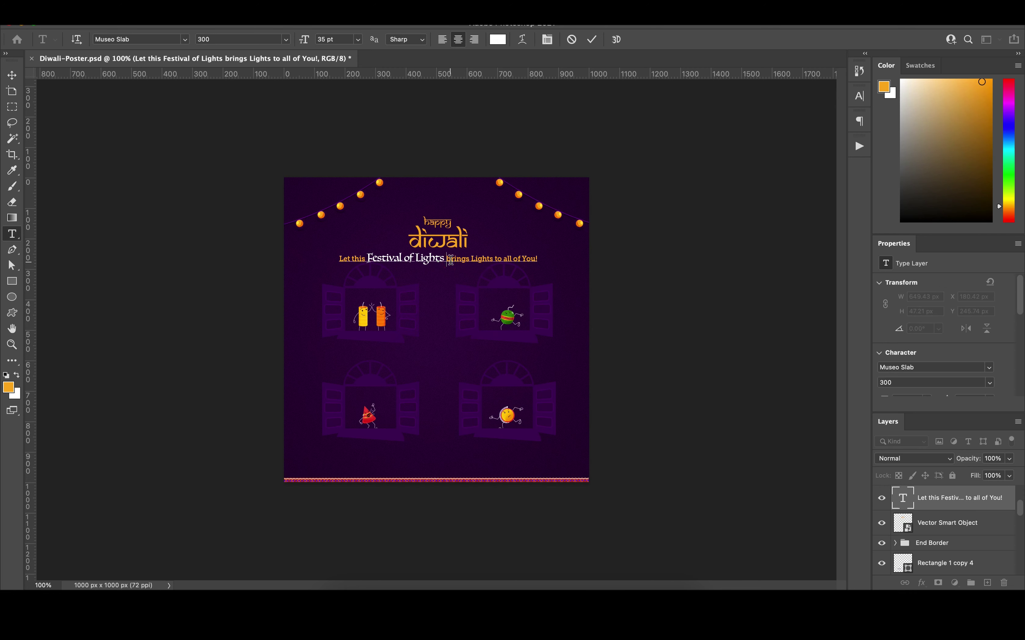
key(Return)
key(Escape)
key(v)
mouse_move(452, 265)
mouse_down()
mouse_move(452, 220)
mouse_move(442, 241)
mouse_up()
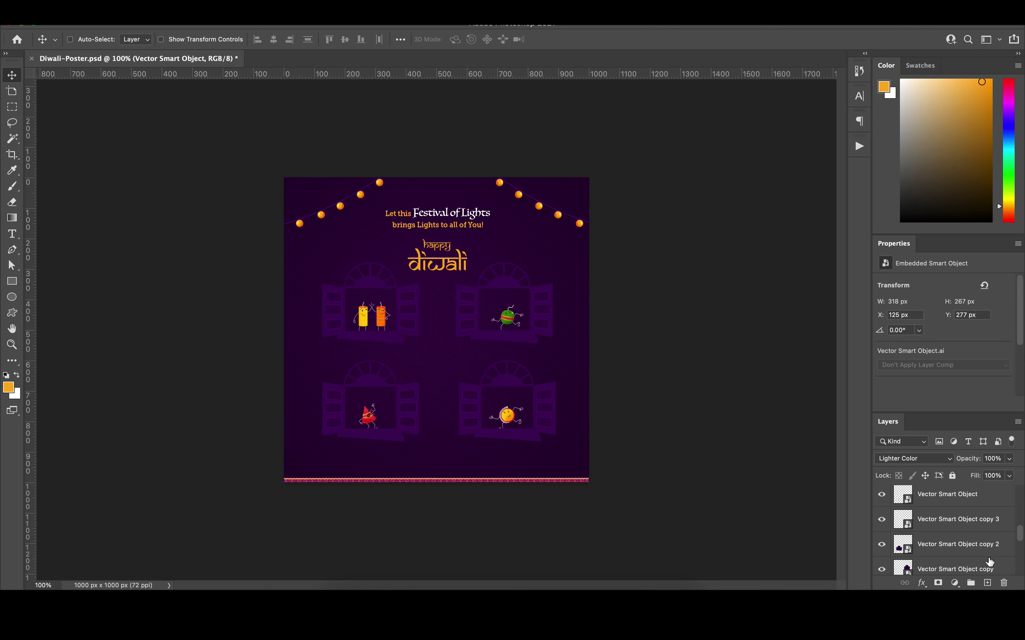
Step: Select the Vector Smart Object layer, then the End Border group, in the Layers panel
shift+click(990, 534)
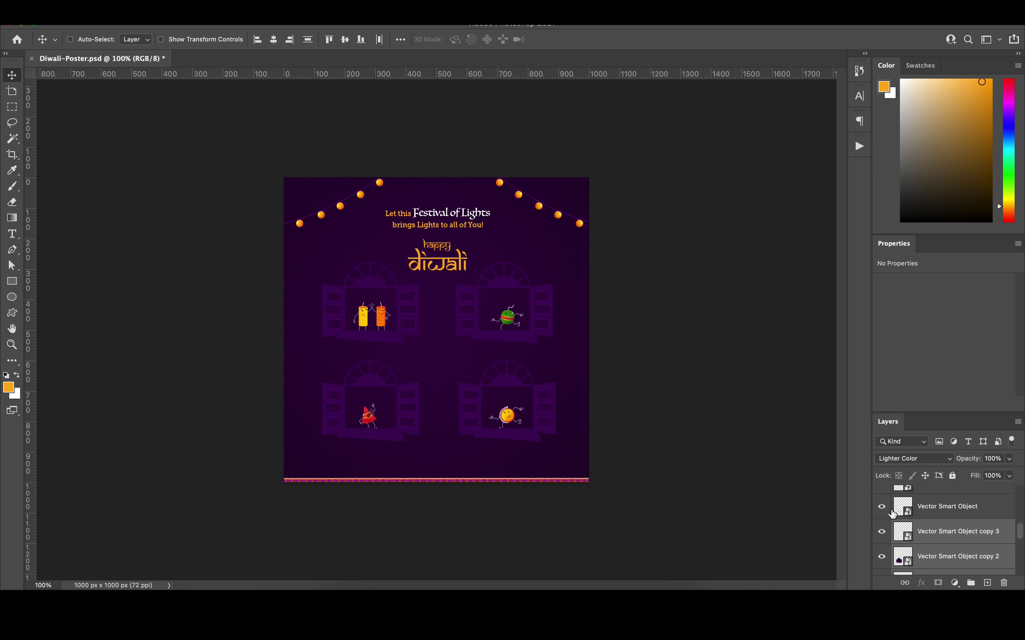
click(953, 511)
scroll(944, 531, up, 3)
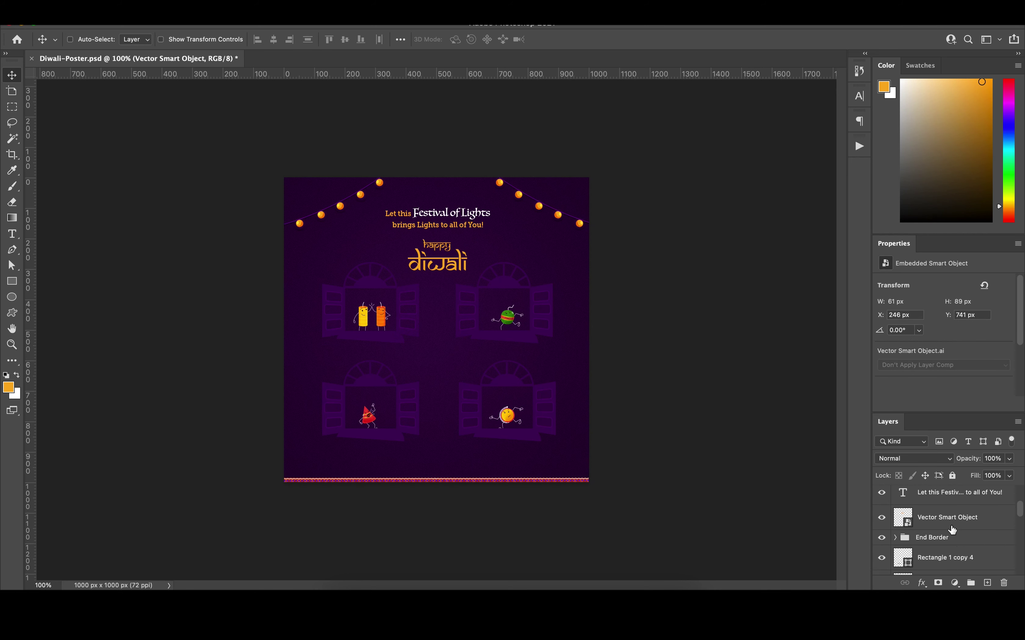
click(941, 534)
Step: Move the Lights copy layer into the Lights group
scroll(941, 540, down, 2)
click(952, 533)
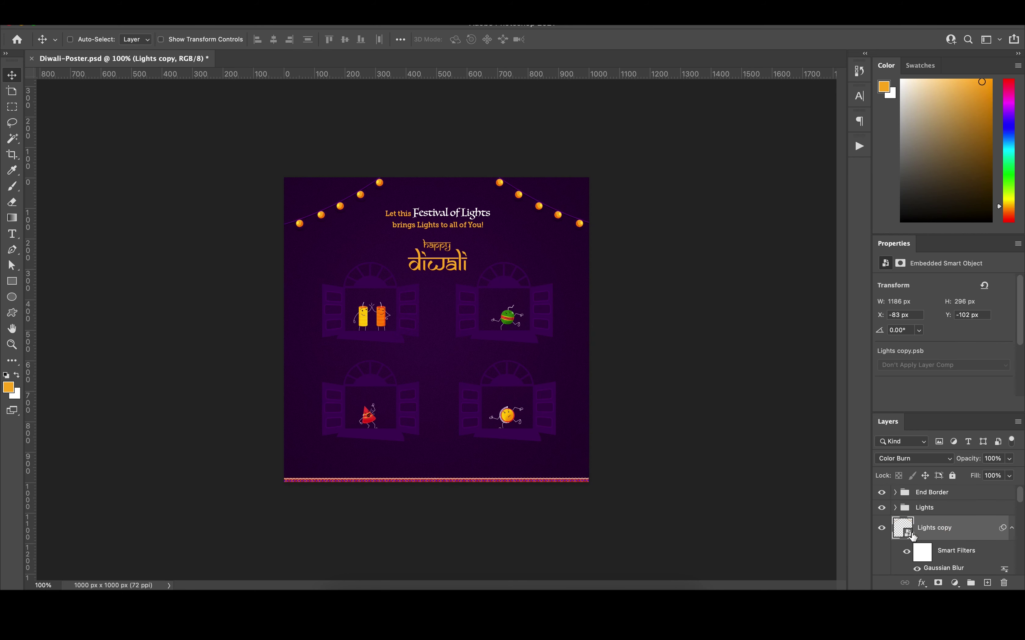
drag(945, 535, 943, 512)
click(902, 511)
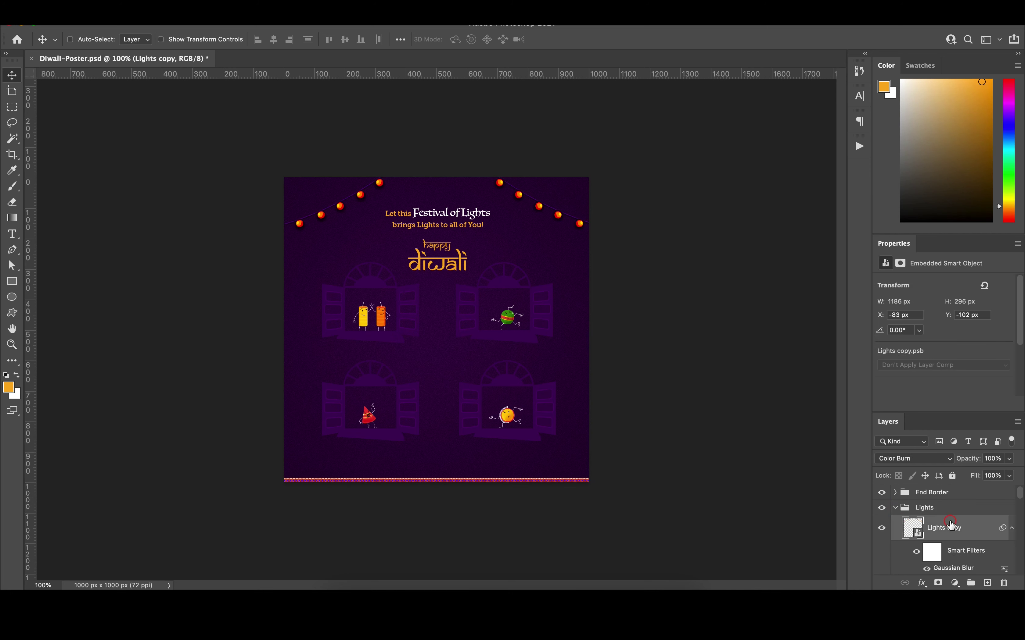
click(900, 511)
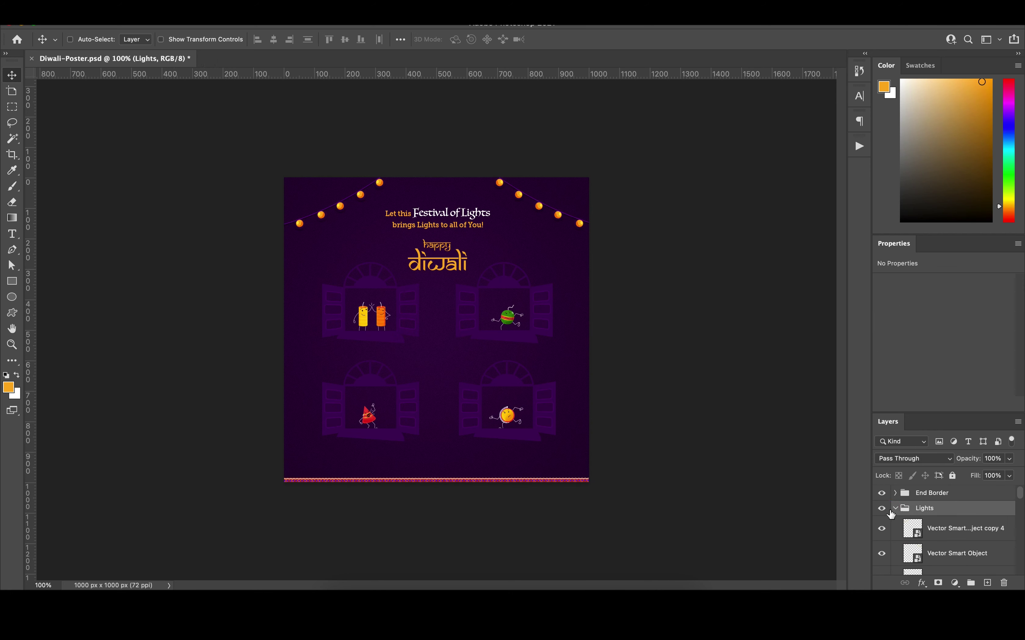
Step: Group the tagline and title layers into a group named 'Text'
click(909, 553)
shift+click(965, 530)
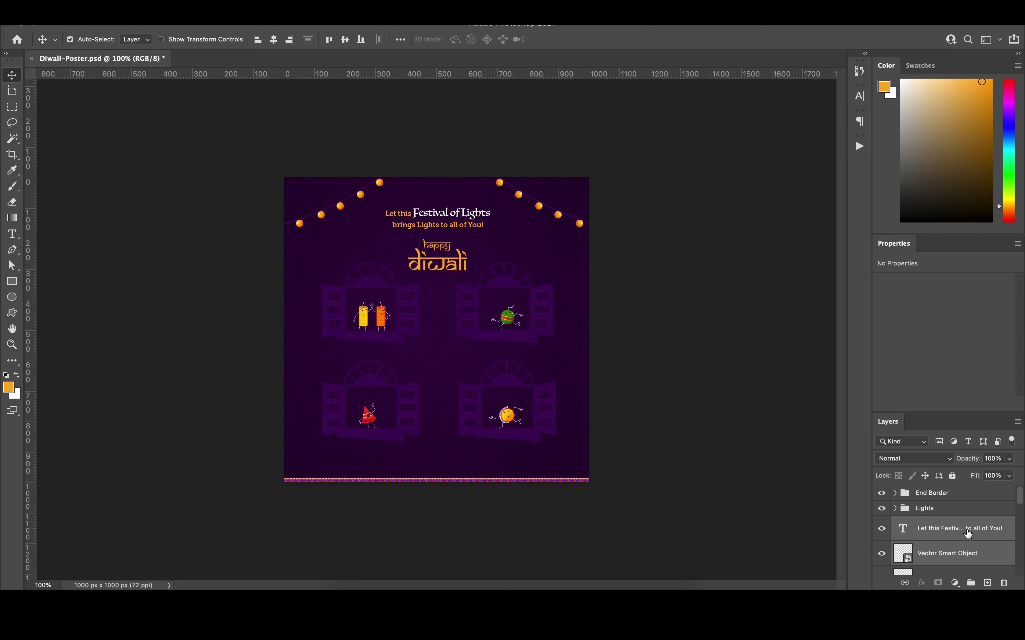
key(ctrl+g)
double_click(929, 524)
key(Return)
Step: Group the window rectangle layers as 'Main Image' and nudge the artwork down
click(970, 551)
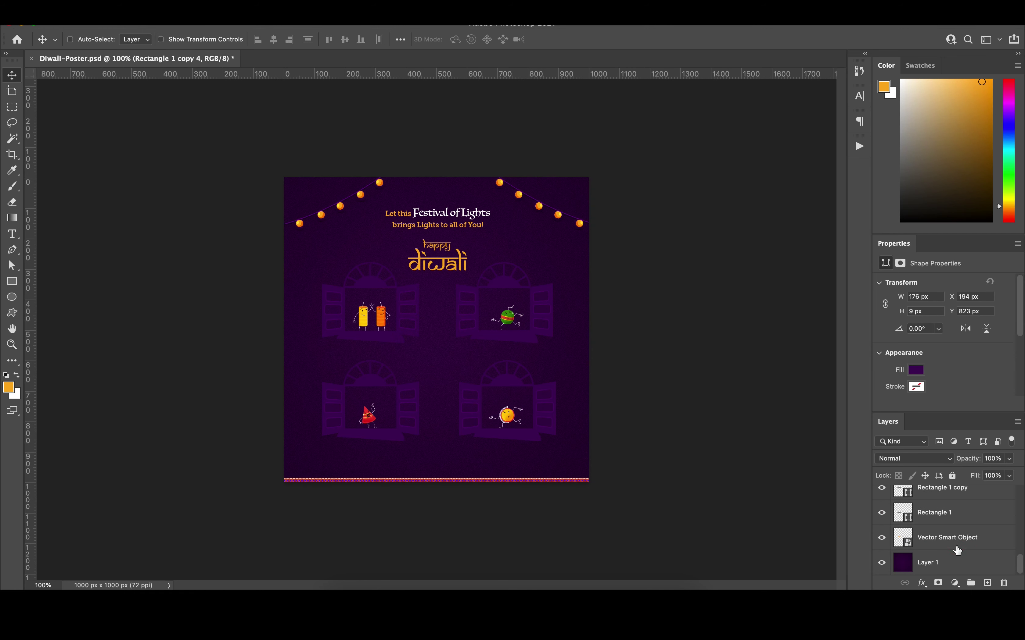
shift+click(936, 542)
key(ctrl+g)
click(881, 539)
click(881, 539)
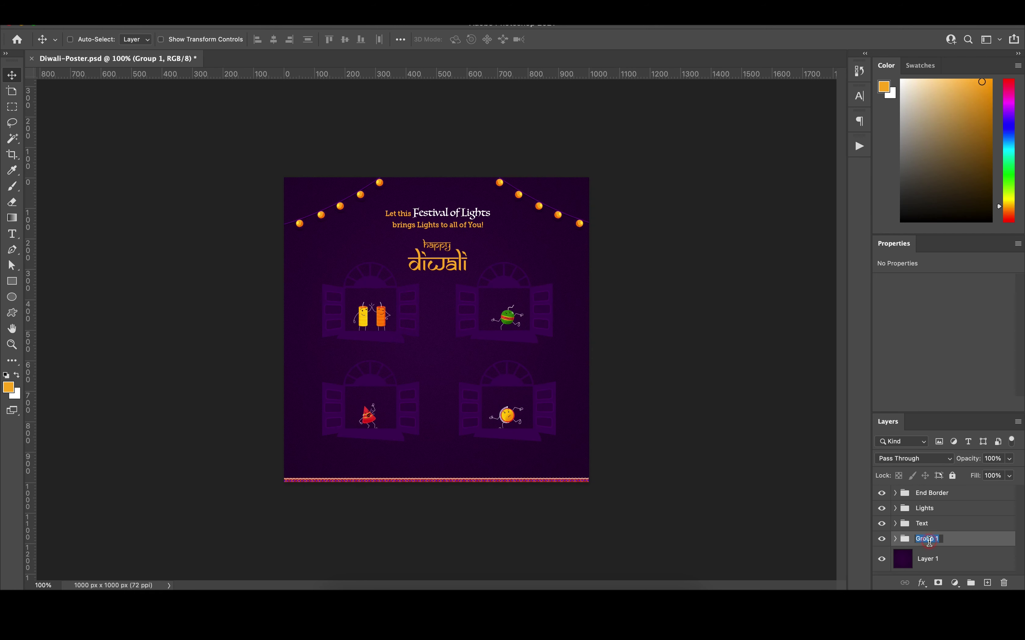
text(Main Image)
key(Return)
key(shift+Down)
key(shift+Down)
key(shift+Down)
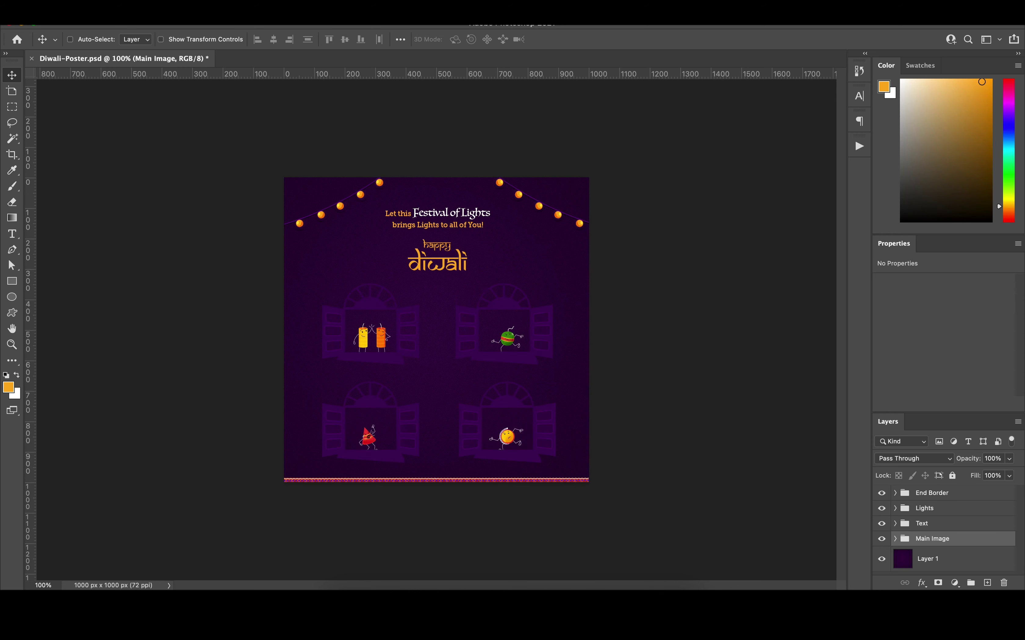
Step: Reposition the tagline near the top and shift the happy diwali title up slightly
double_click(427, 229)
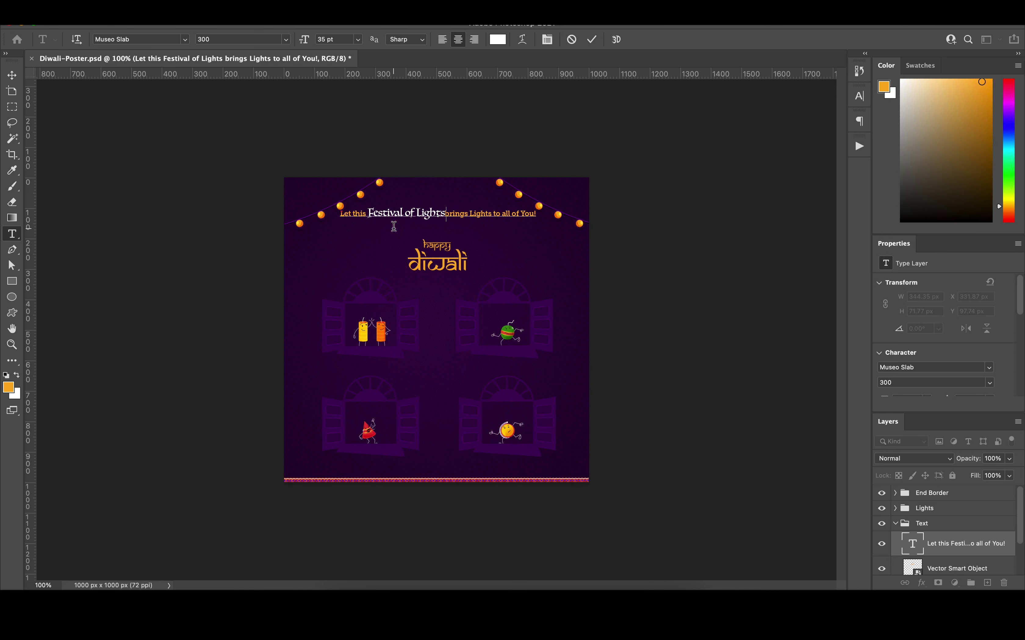
key(ctrl+Return)
drag(523, 231, 476, 229)
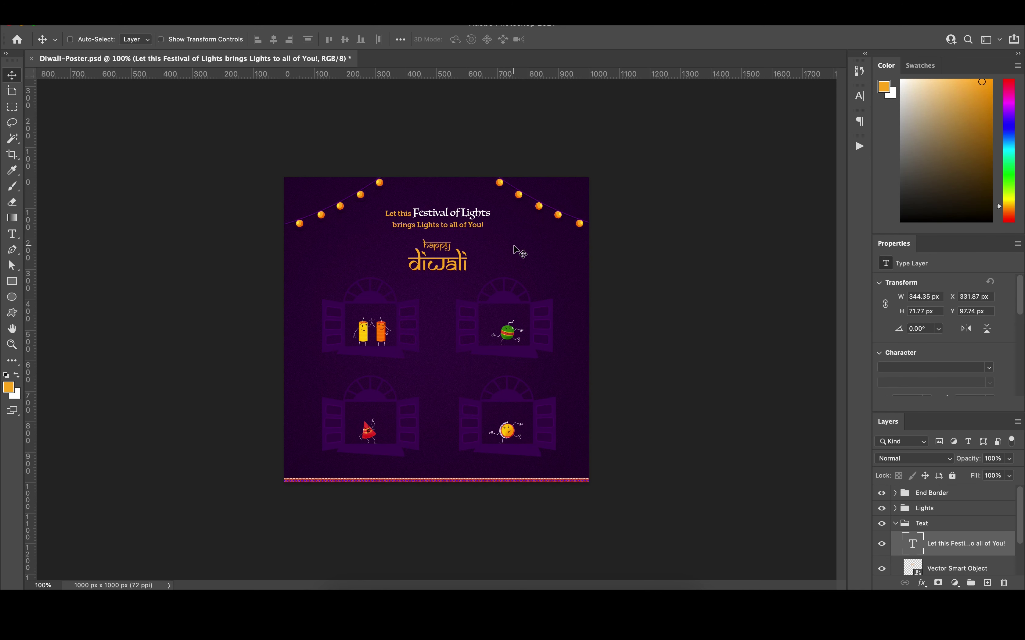
drag(428, 271, 418, 259)
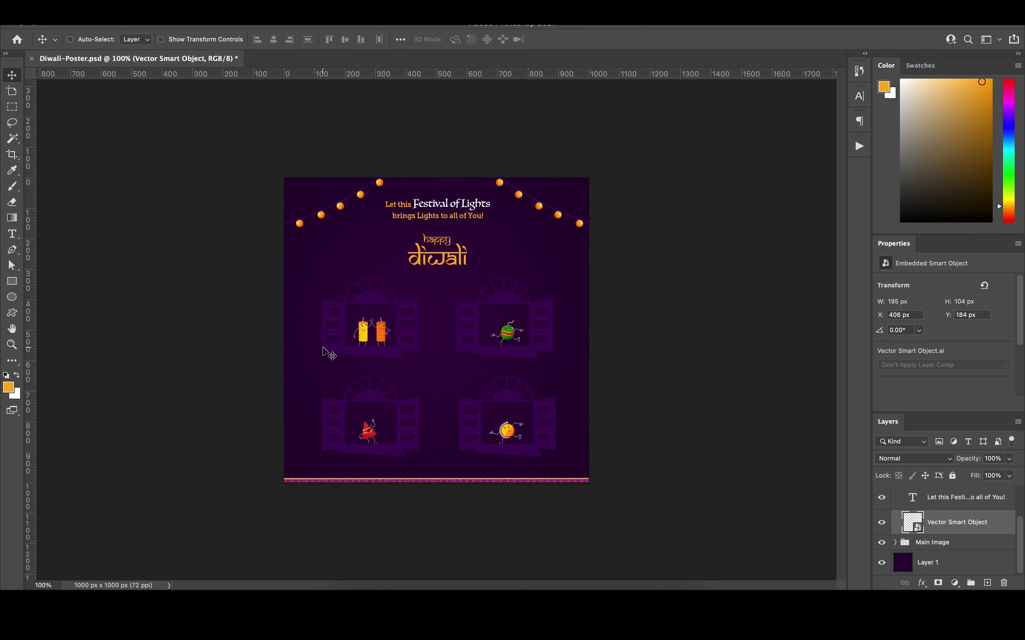
Step: Paste the pink diya lamp from Illustrator as a Smart Object and enlarge it
click(510, 593)
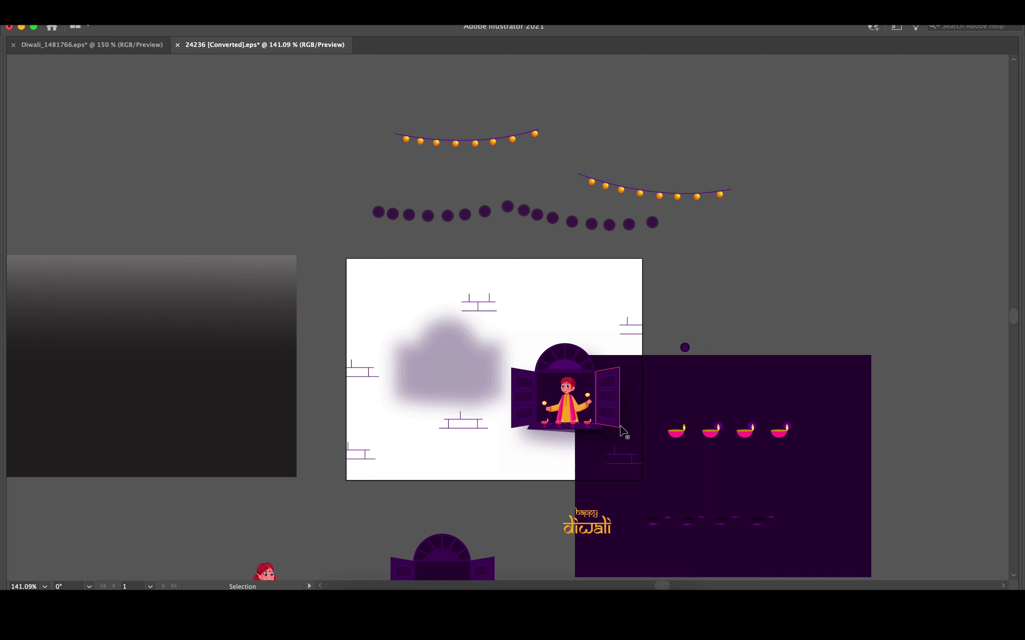
key(ctrl+Tab)
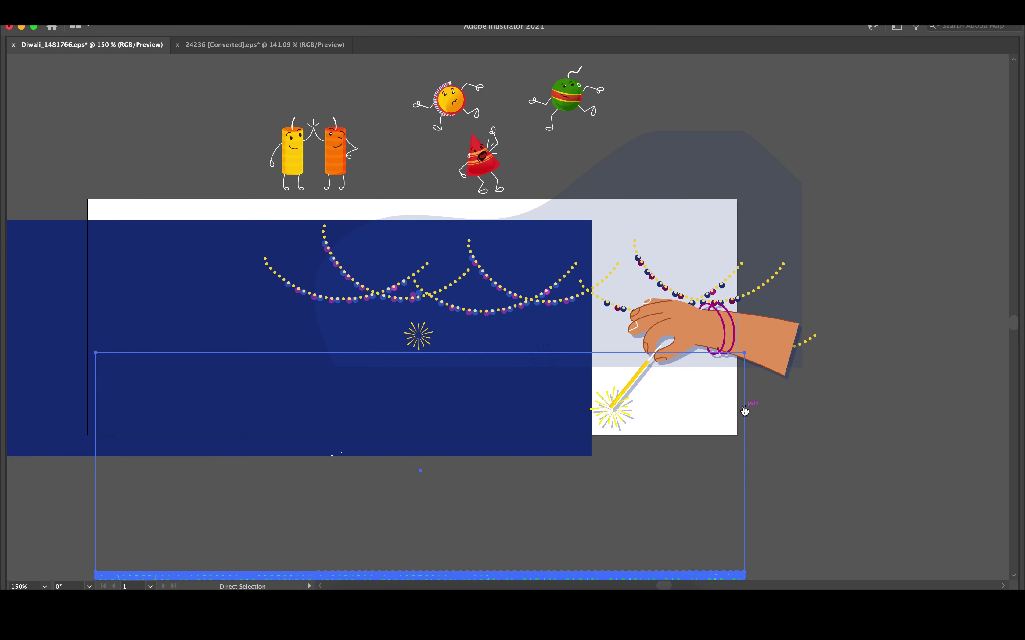
key(super+Tab)
key(super+Tab)
key(super+shift+Tab)
key(super+v)
click(580, 260)
mouse_move(437, 327)
mouse_down()
mouse_move(461, 334)
mouse_move(485, 224)
mouse_up()
key(Return)
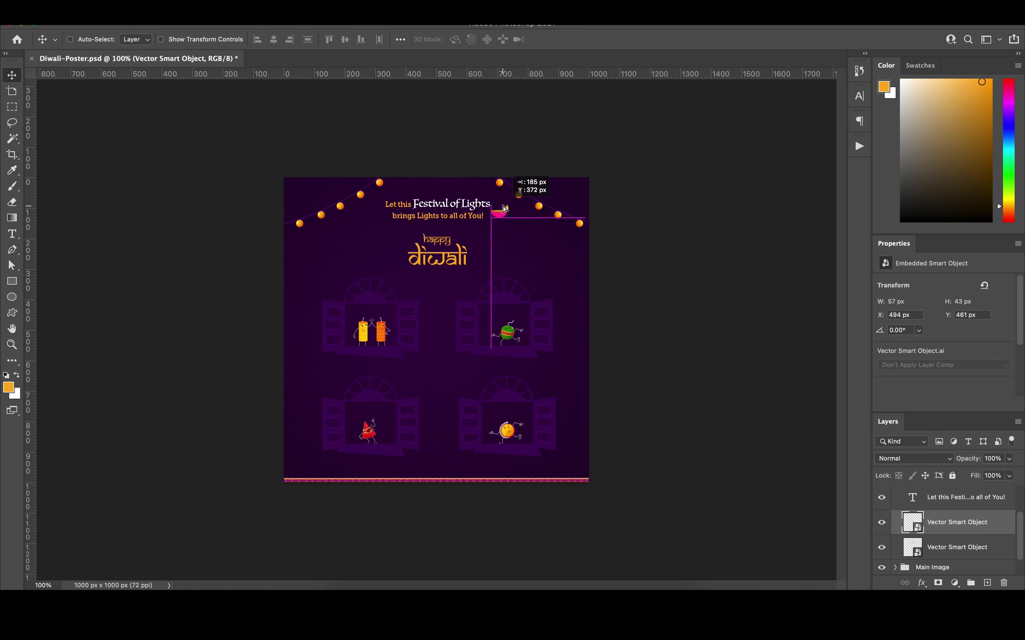
Step: Place the diya right of the title and a horizontally flipped copy on the left
mouse_move(485, 224)
mouse_down()
mouse_move(483, 259)
mouse_move(376, 263)
mouse_up()
key(ctrl+t)
right_click(383, 261)
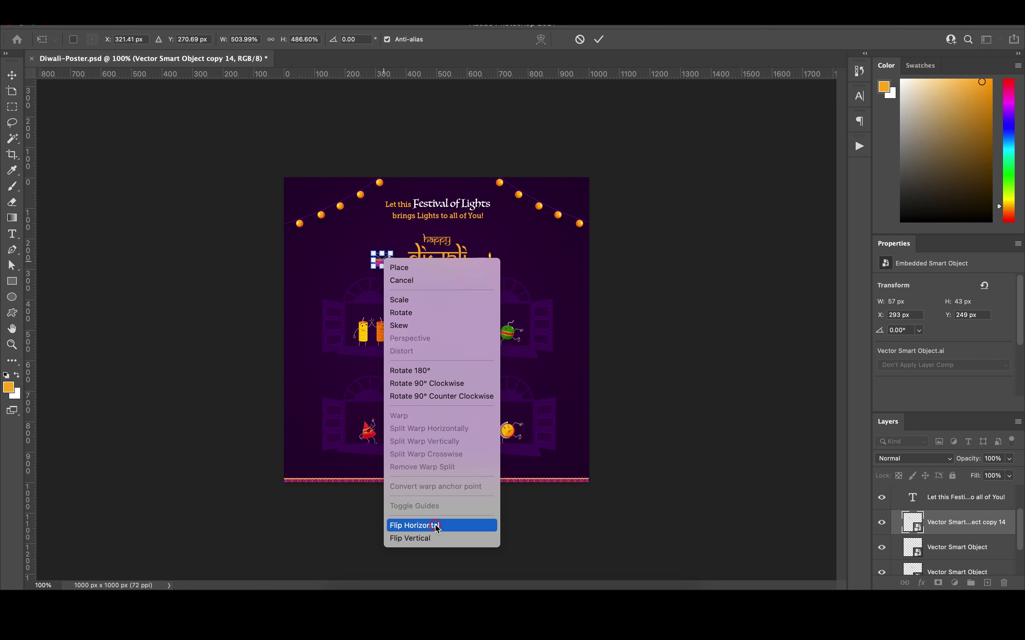
click(411, 524)
key(Return)
key(shift+Right)
key(shift+Right)
key(shift+Right)
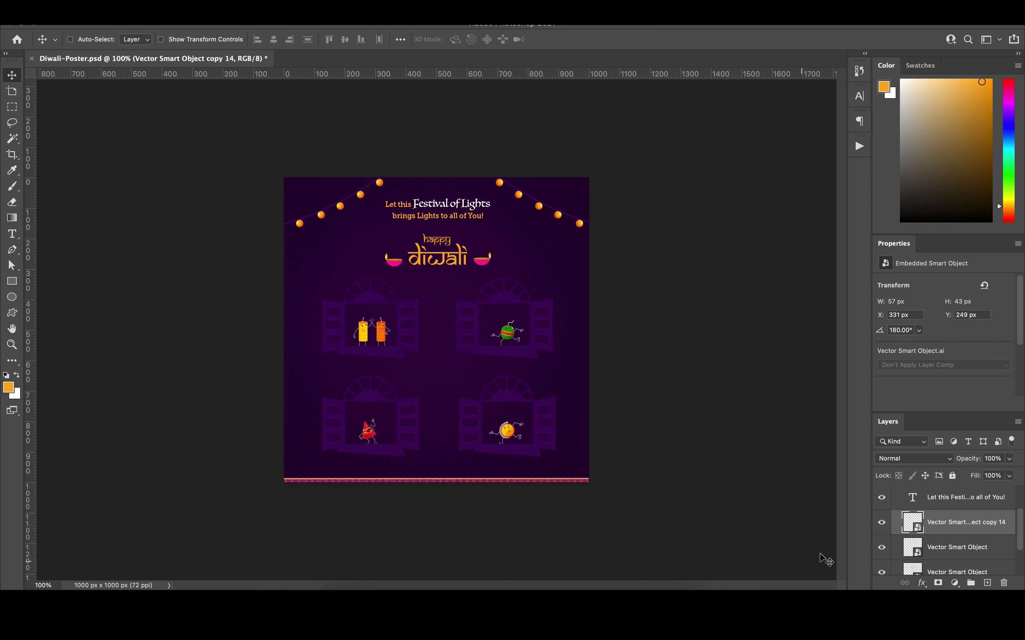
Step: Nudge the title and both diyas left and up together
scroll(956, 537, up, 2)
scroll(957, 538, down, 3)
shift+click(973, 527)
key(Left)
key(Left)
key(Left)
key(Up)
key(Up)
key(Up)
click(13, 281)
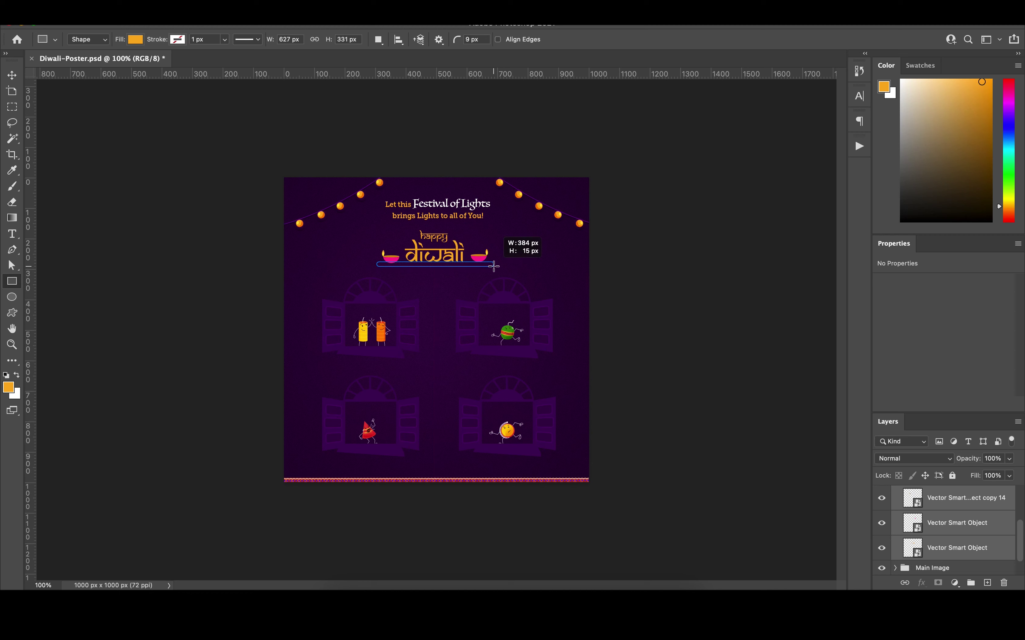
Step: Draw a bar under the diwali title and try purple and white fills on it
drag(378, 263, 494, 266)
key(v)
key(i)
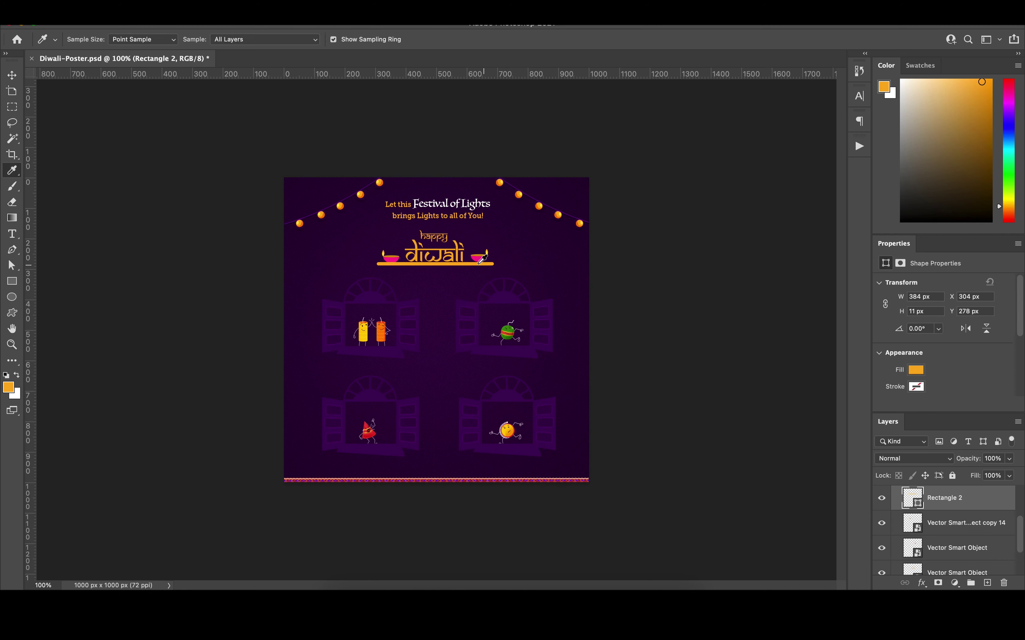
click(513, 253)
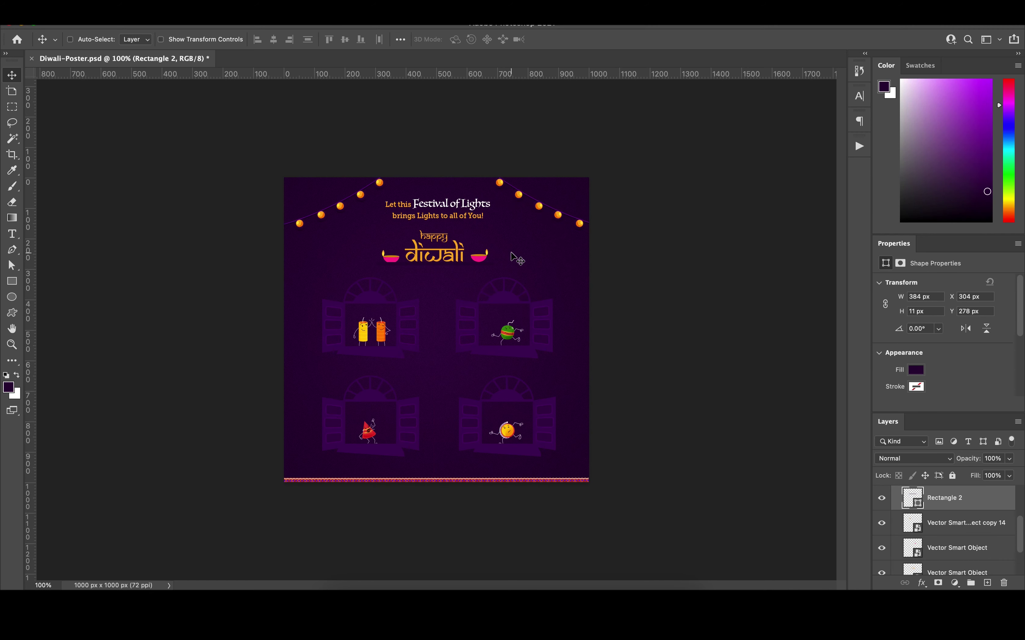
click(468, 200)
Step: Nudge the bar up one pixel and set its height to 3 px
key(a)
key(Up)
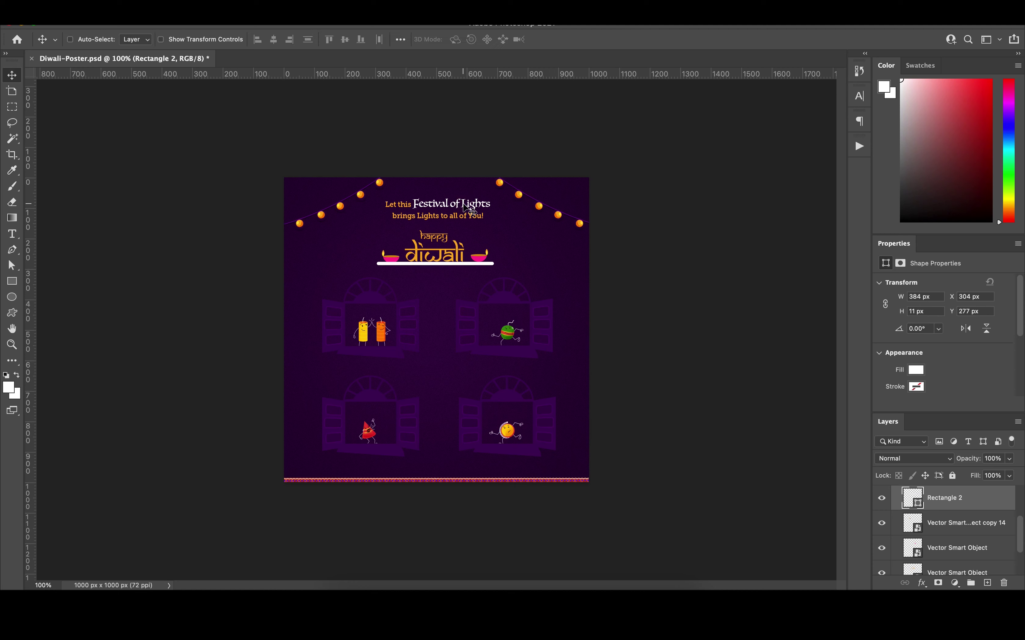
text(3)
key(Return)
key(v)
Step: Colour the bar orange sampled from a bulb and nudge it upward
click(485, 262)
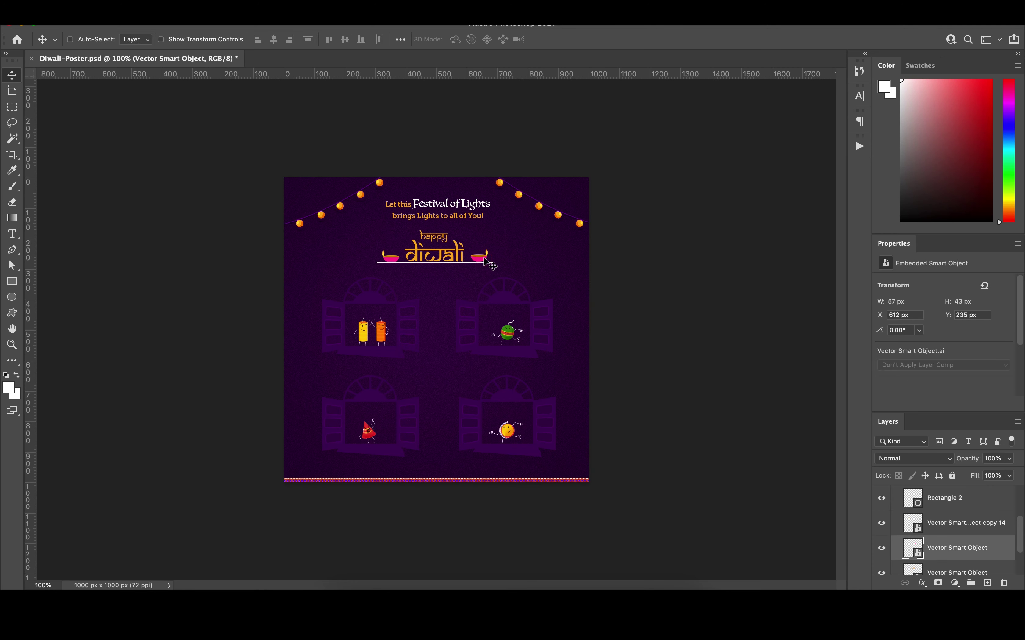
click(392, 262)
click(966, 507)
key(i)
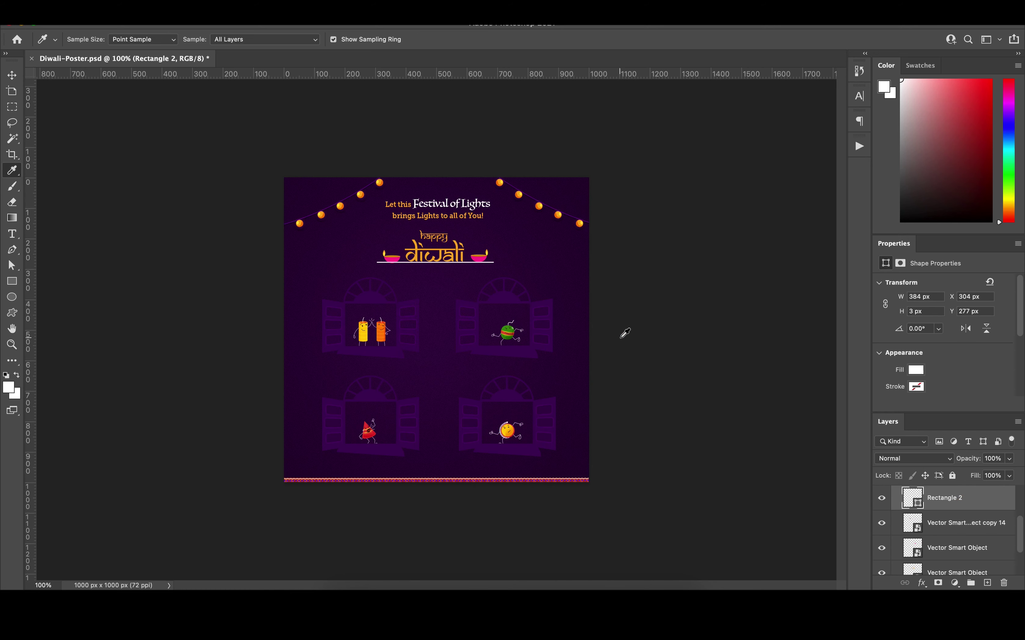
click(500, 182)
key(alt+BackSpace)
key(v)
key(Up)
key(Up)
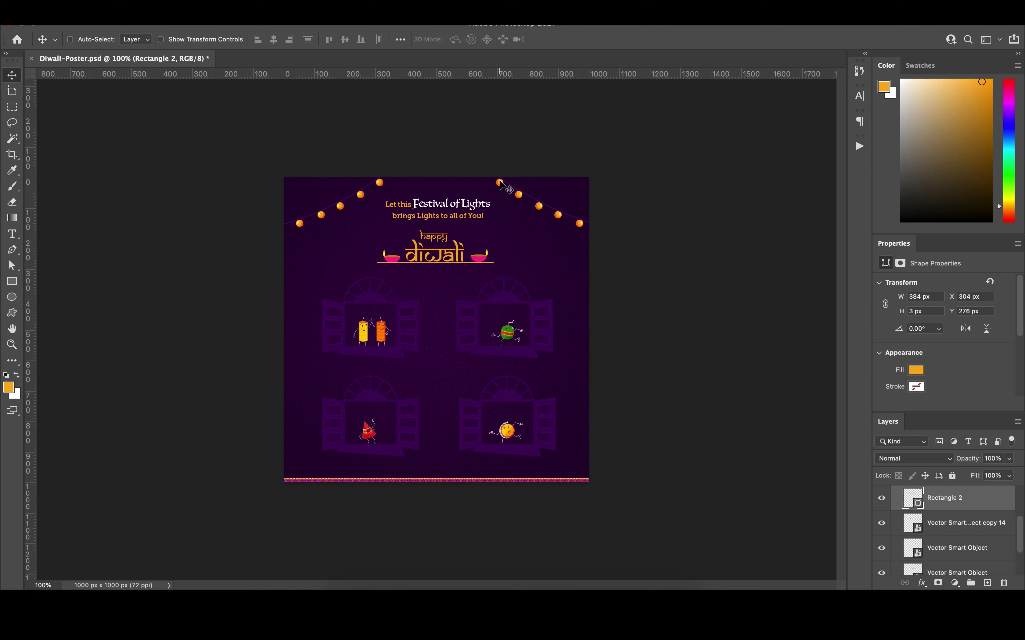
Step: Move the orange line under the tagline and thin it to 2 px
drag(491, 276, 487, 238)
key(Down)
key(Down)
key(Down)
click(926, 312)
key(Down)
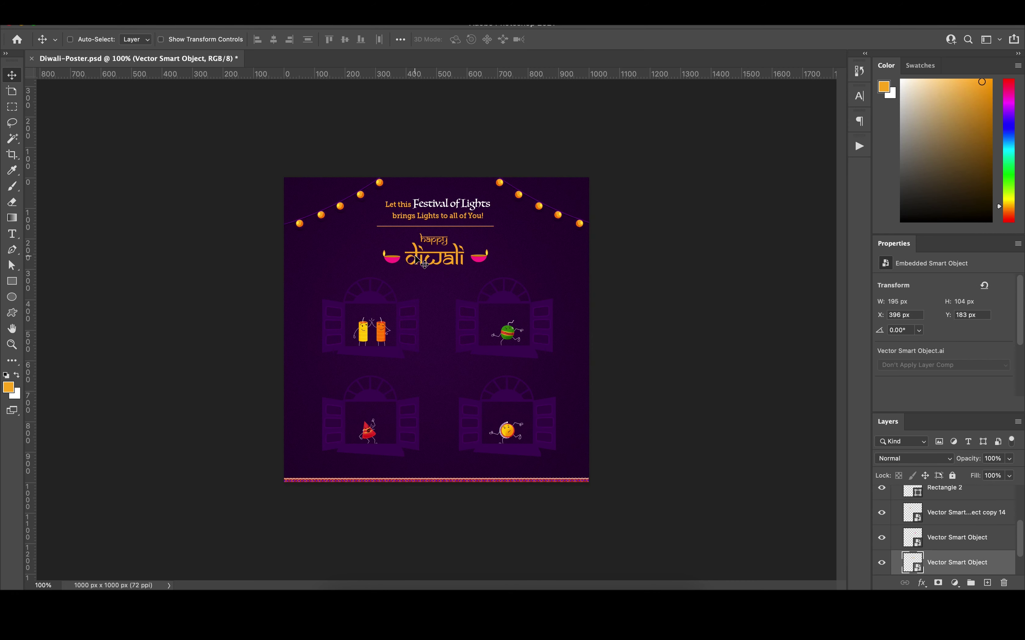
Step: Move both diyas up beside the tagline and stack them above the orange line
drag(390, 257, 369, 225)
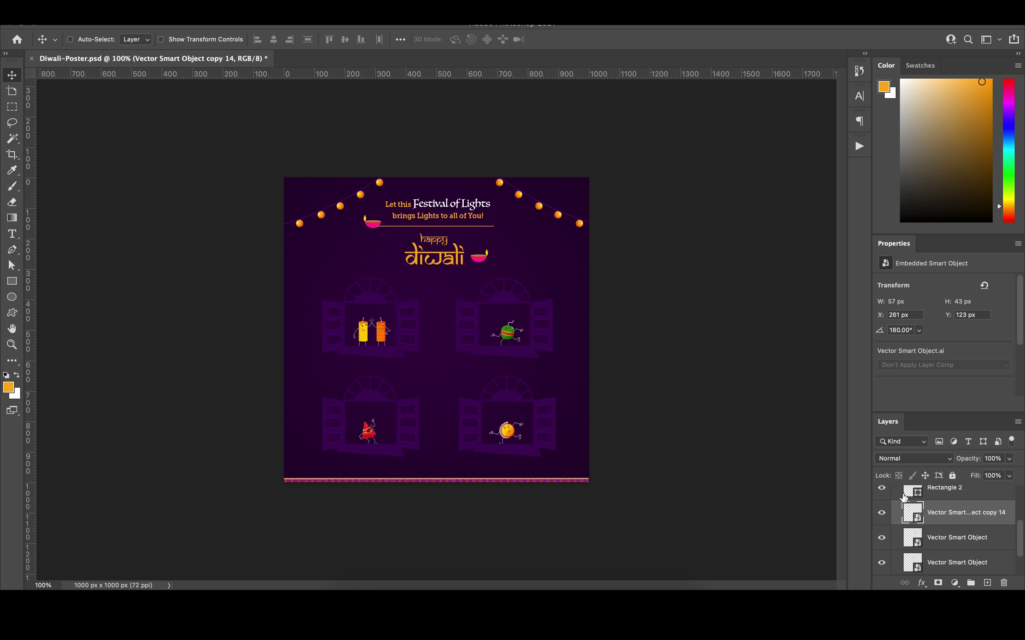
key(shift+Right)
drag(480, 259, 499, 235)
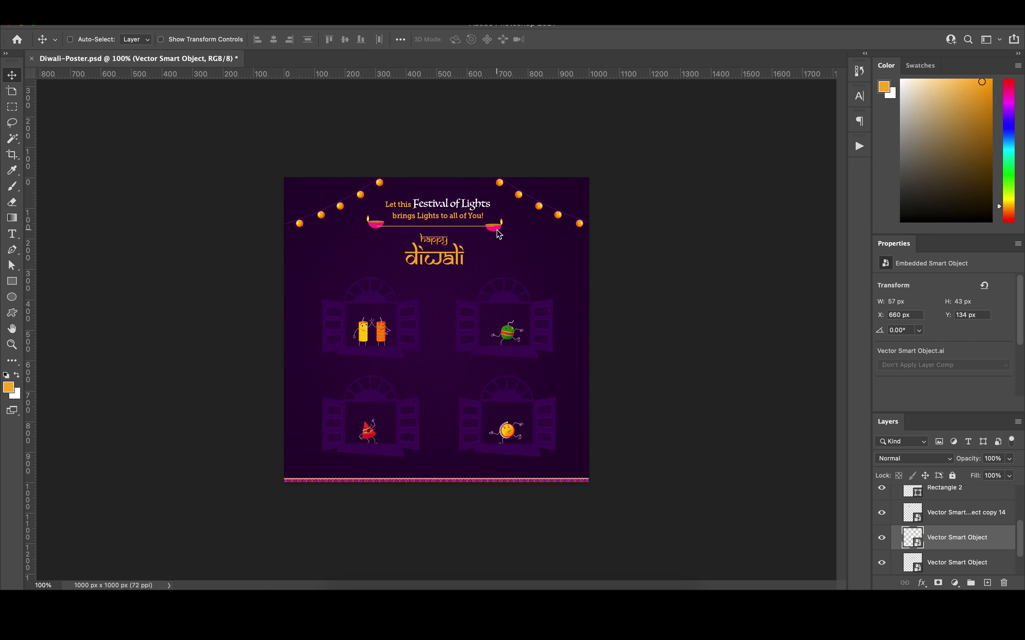
shift+click(952, 520)
key(ctrl+bracketright)
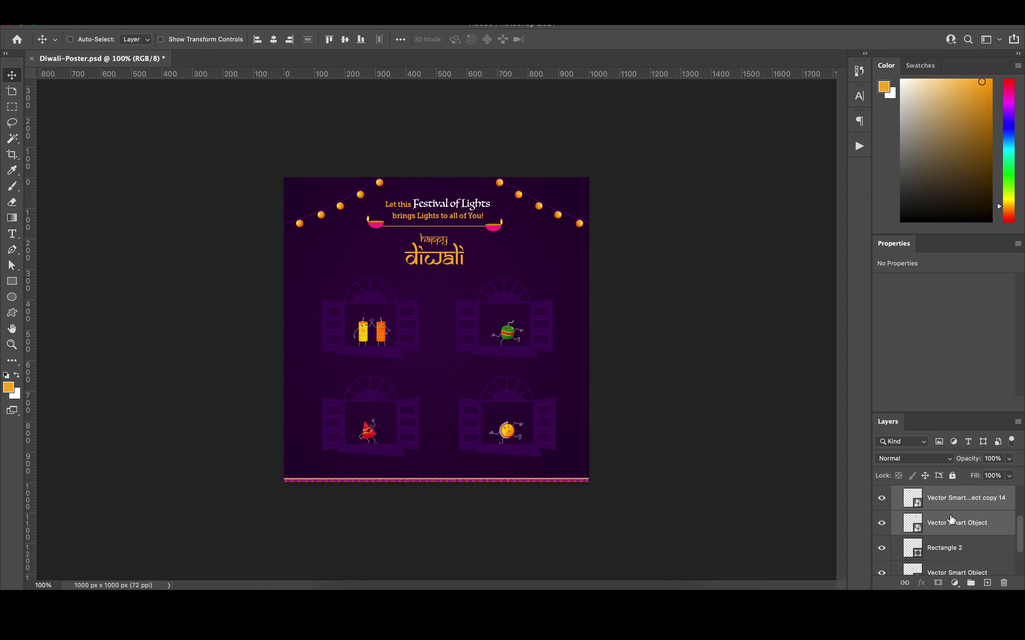
Step: Align the diyas and move them to the bottom edge, keeping the line under the tagline
click(345, 39)
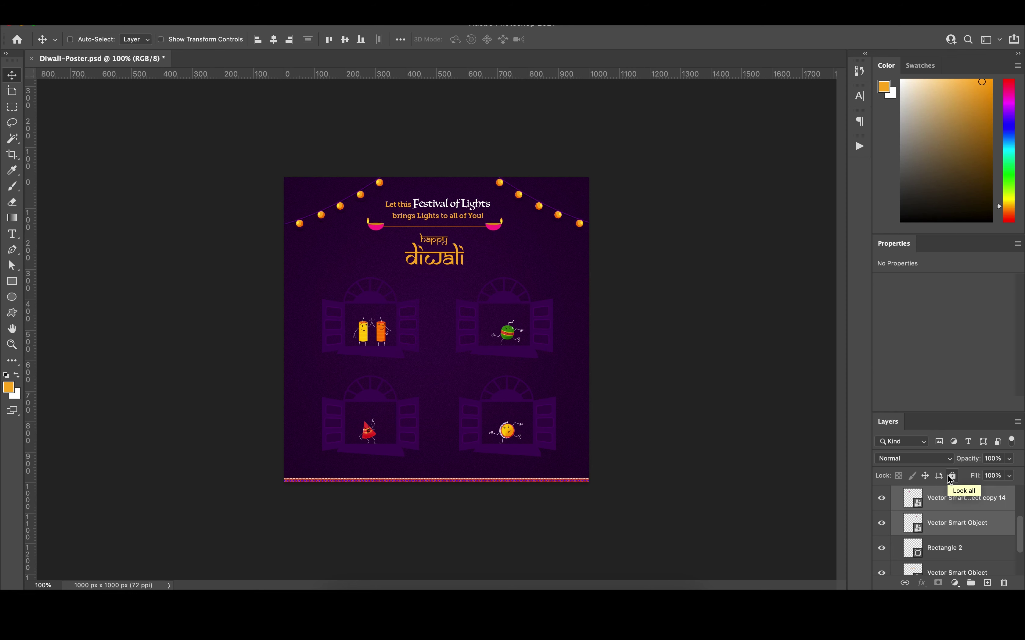
shift+click(944, 548)
mouse_move(493, 233)
mouse_down()
mouse_move(489, 480)
mouse_move(535, 243)
mouse_up()
click(983, 547)
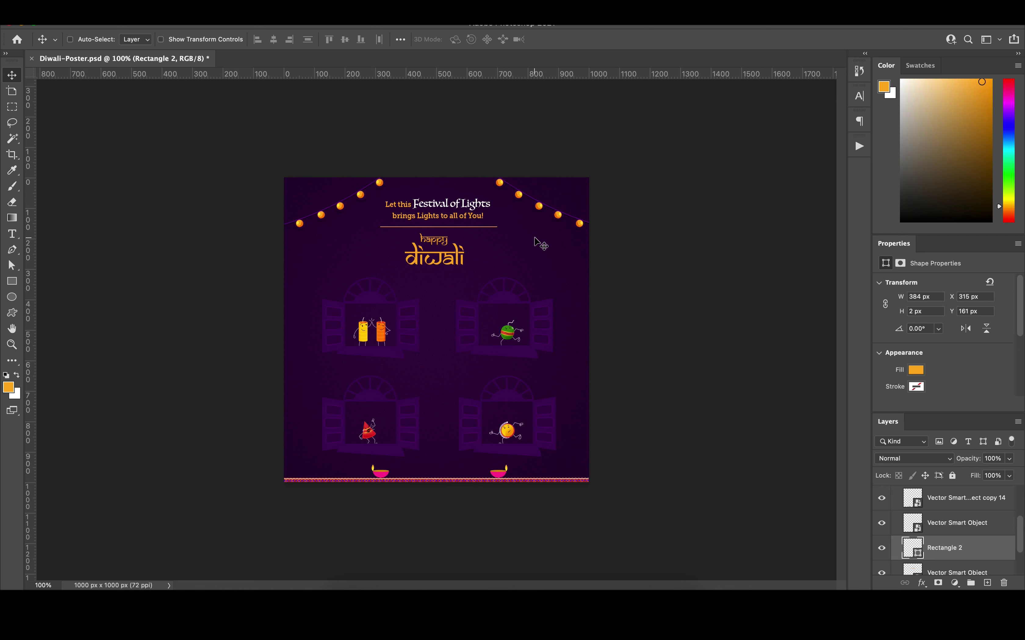
click(501, 474)
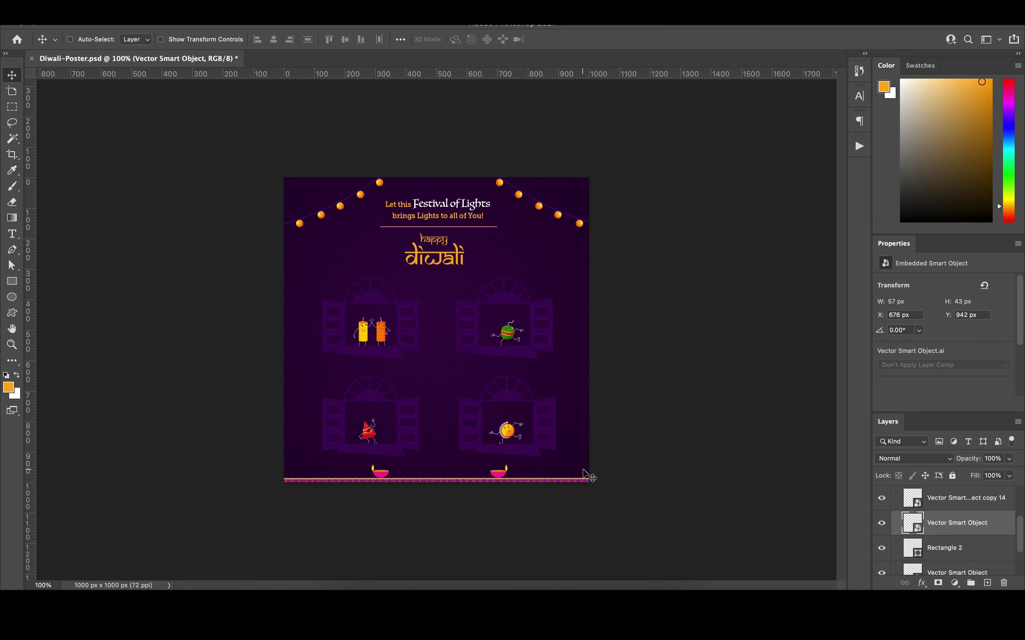
ctrl+click(506, 476)
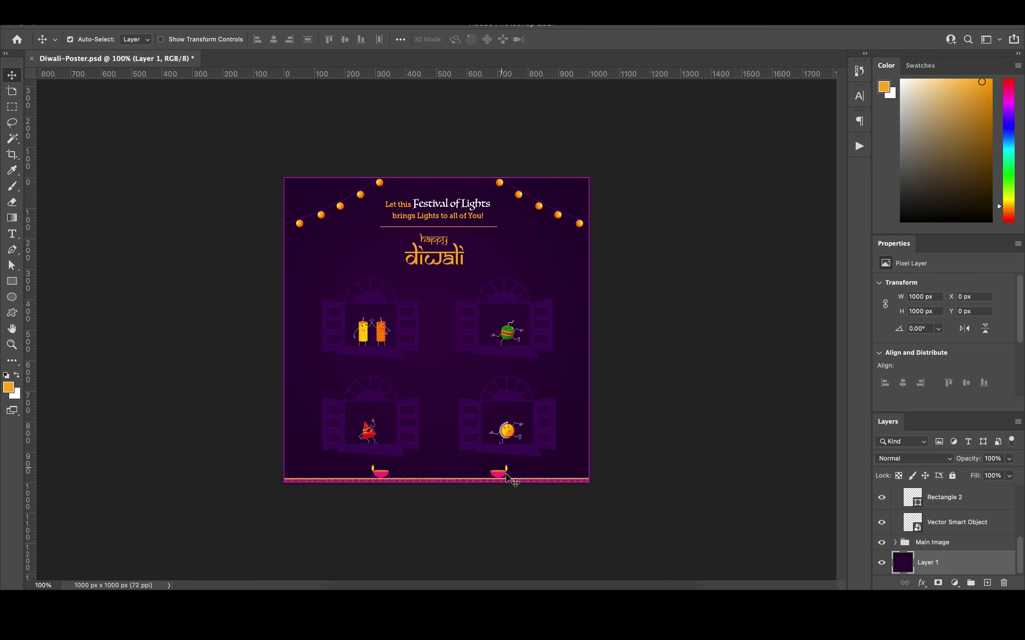
Step: Duplicate the right diya and enlarge the copy slightly
ctrl+click(506, 474)
key(ctrl+j)
key(ctrl+t)
drag(508, 466, 447, 478)
key(Return)
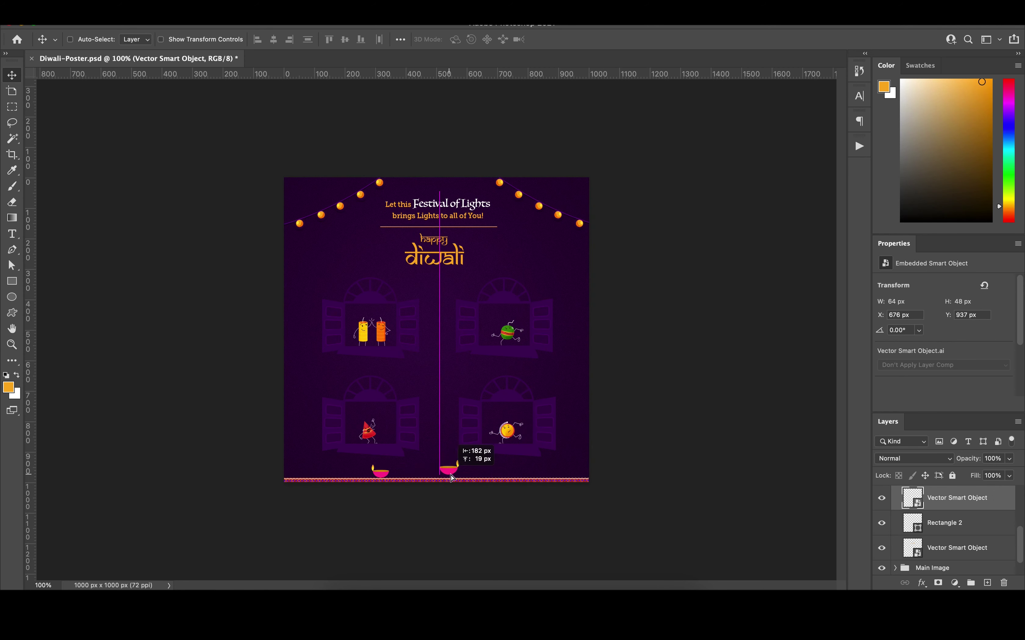
Step: Shift the flipped left diya beside the enlarged one, then delete it
ctrl+click(381, 473)
key(shift+Right)
key(shift+Right)
key(shift+Right)
key(shift+Right)
key(shift+Right)
key(shift+Right)
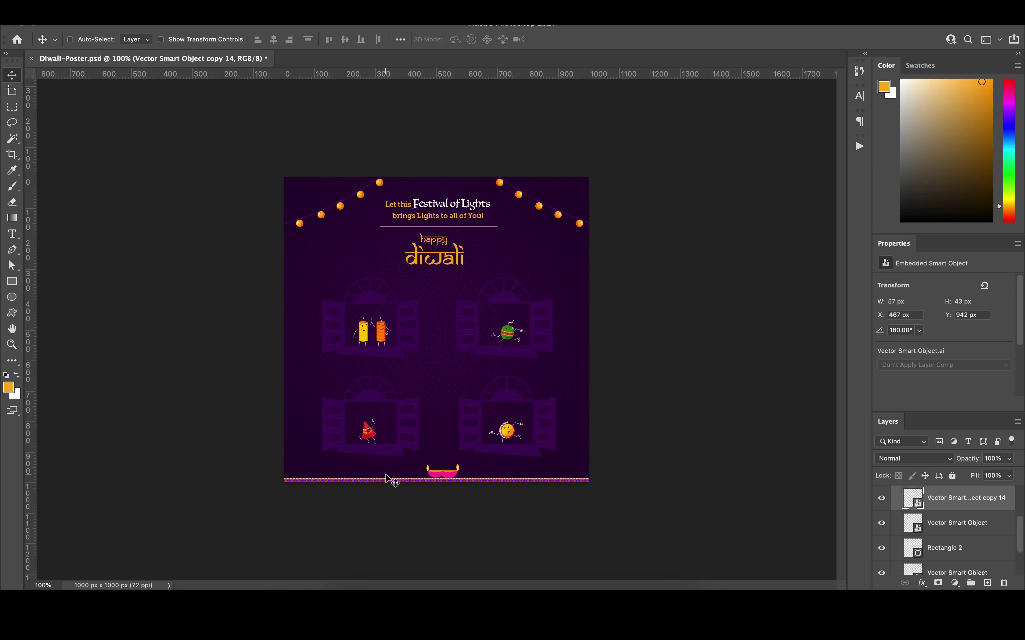
key(shift+Right)
key(shift+Right)
key(shift+Right)
key(shift+Right)
key(shift+Right)
key(shift+Right)
key(Delete)
Step: Try the diya copy in the lower-left window and bottom-left corner, then delete it
drag(449, 475, 499, 319)
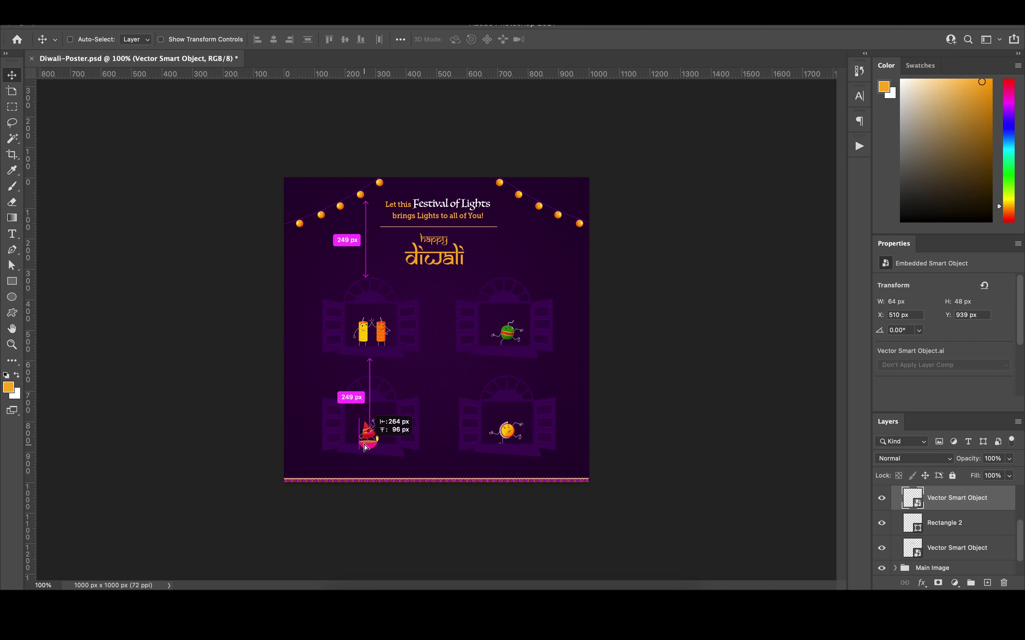
drag(499, 318, 311, 480)
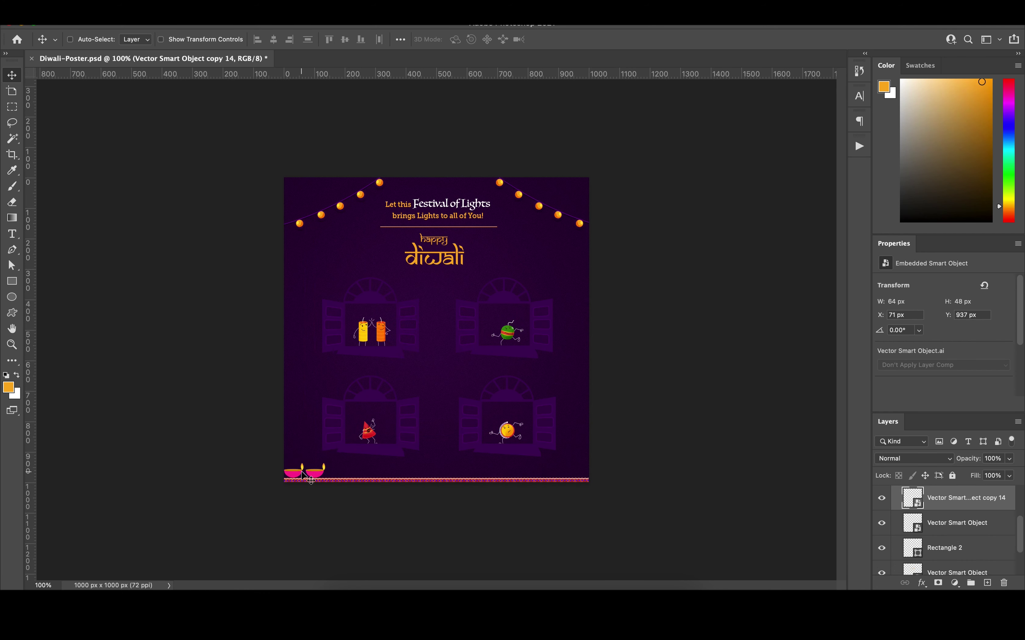
key(Delete)
key(Delete)
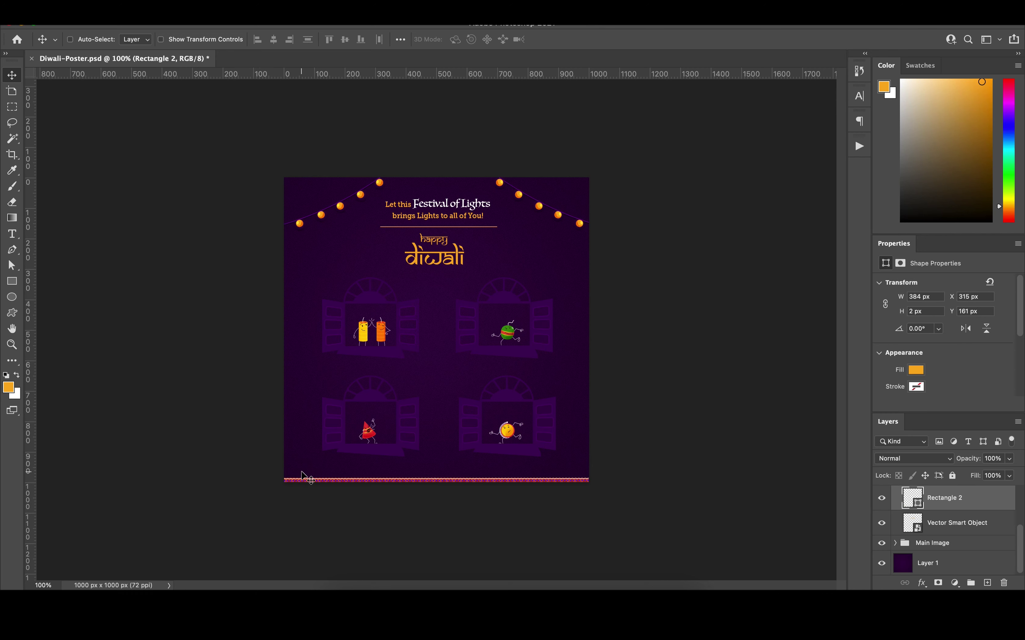
click(465, 581)
Step: Paste the Illustrator starburst as a Smart Object and place sparkles on the firecracker characters
click(424, 330)
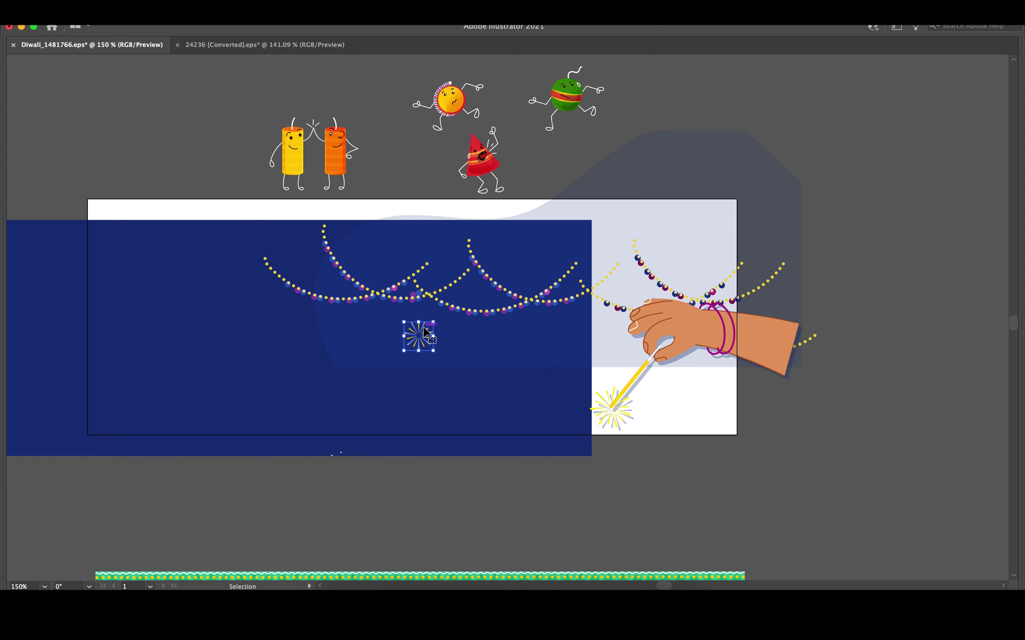
key(ctrl+c)
key(super+Tab)
key(ctrl+v)
key(Return)
key(ctrl+plus)
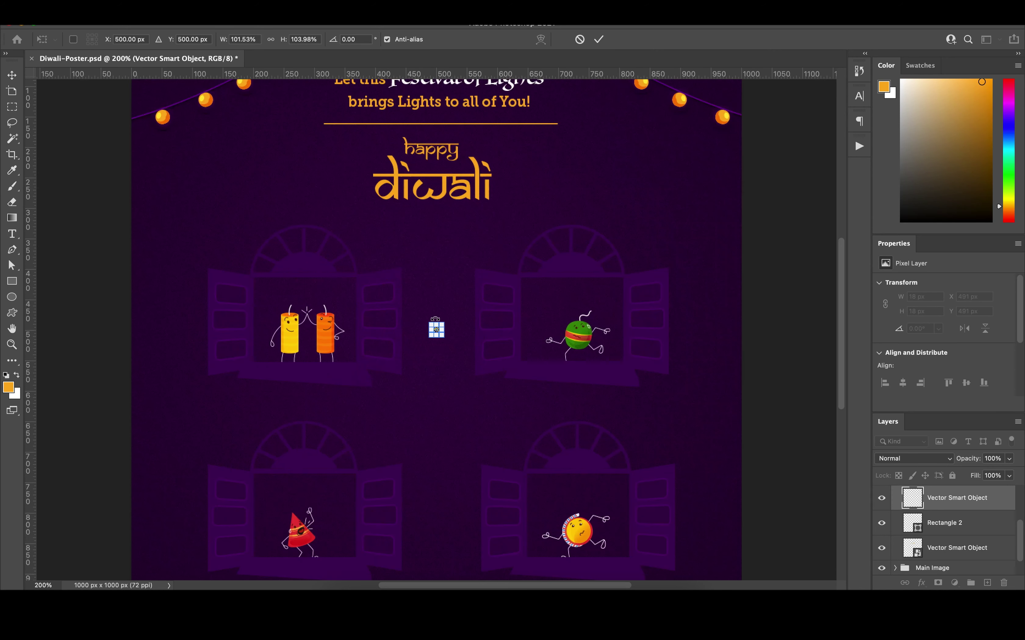
key(Return)
mouse_move(436, 329)
mouse_down()
mouse_move(299, 305)
mouse_move(600, 308)
mouse_up()
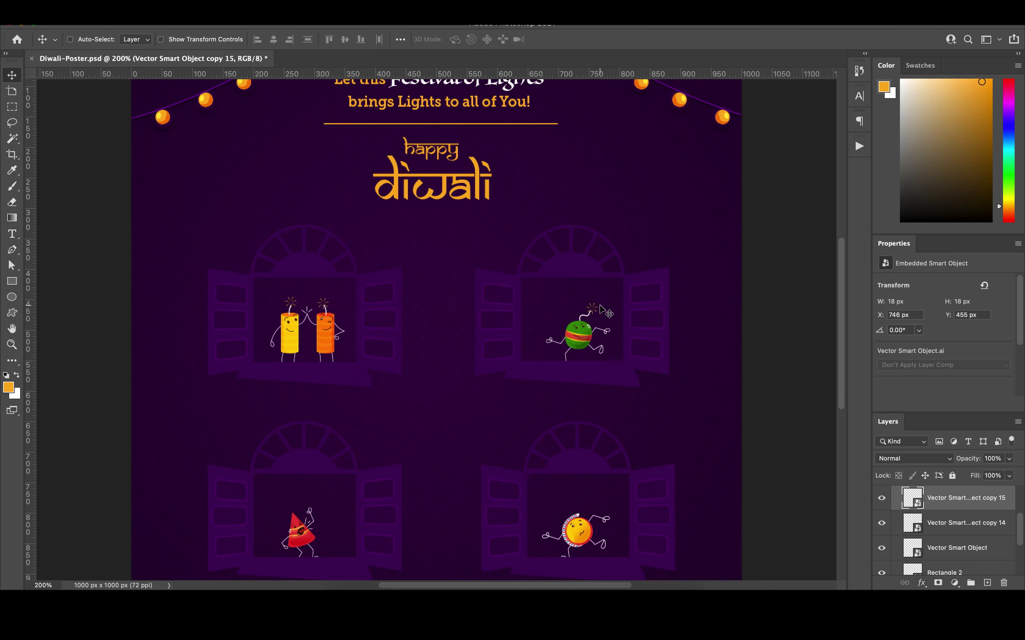
mouse_move(600, 308)
alt+mouse_down()
mouse_move(583, 515)
mouse_move(305, 513)
alt+mouse_up()
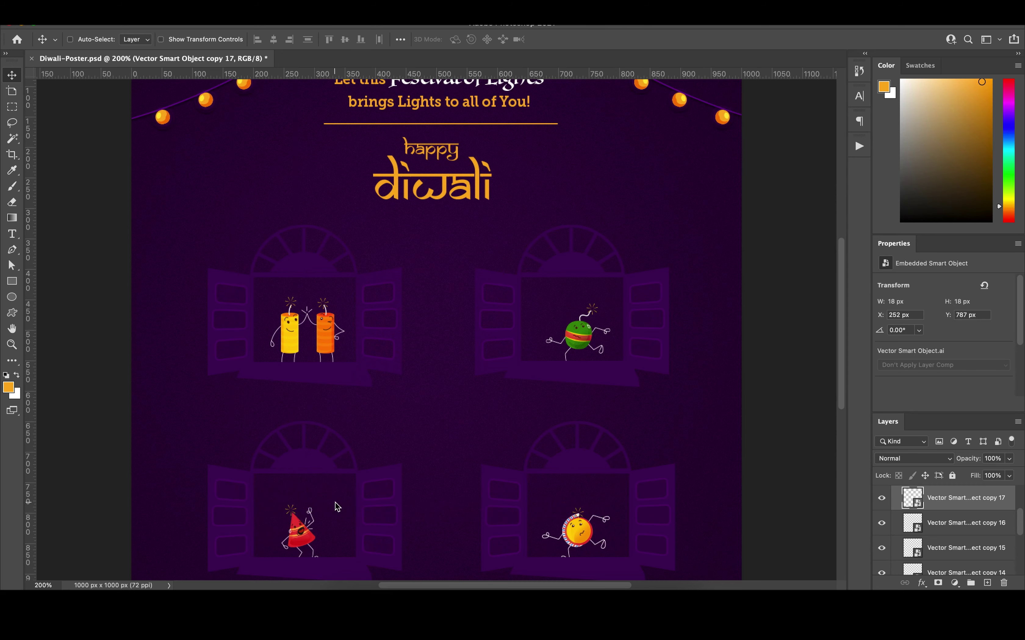
key(ctrl+minus)
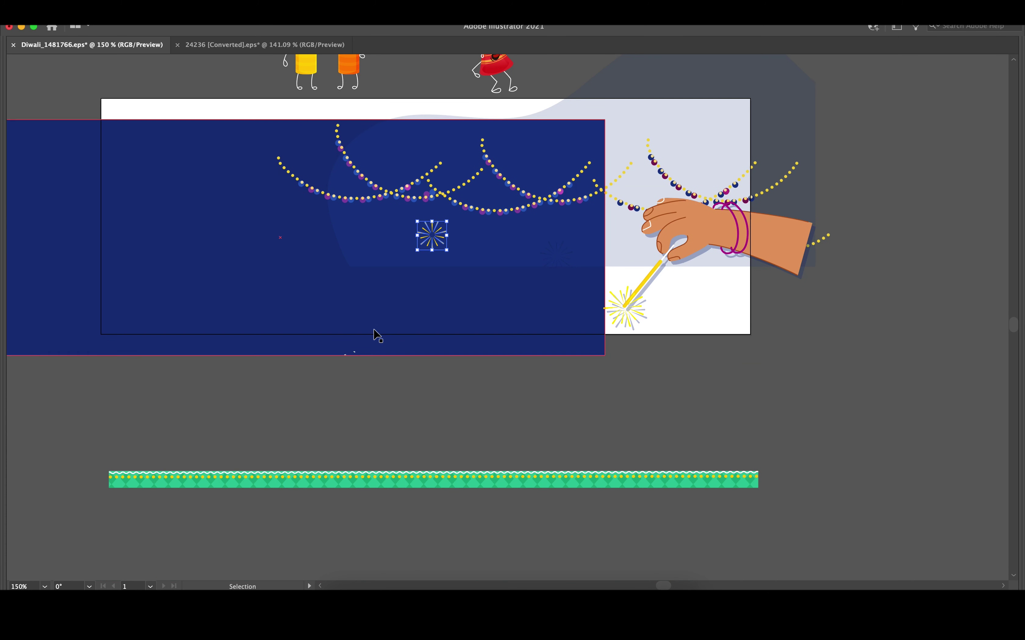
Step: Paste a brick shape as a Smart Object, duplicate it onto the wall, and preview full screen
click(205, 51)
click(350, 350)
key(ctrl+c)
key(ctrl+v)
click(576, 262)
key(Return)
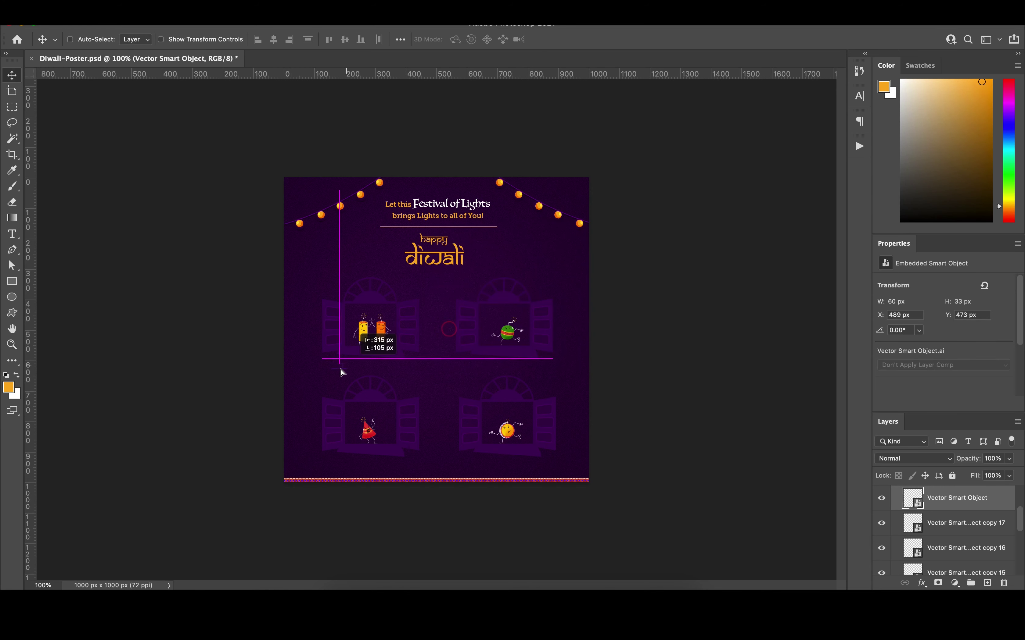
mouse_move(311, 364)
mouse_down()
mouse_move(445, 432)
mouse_move(574, 288)
mouse_up()
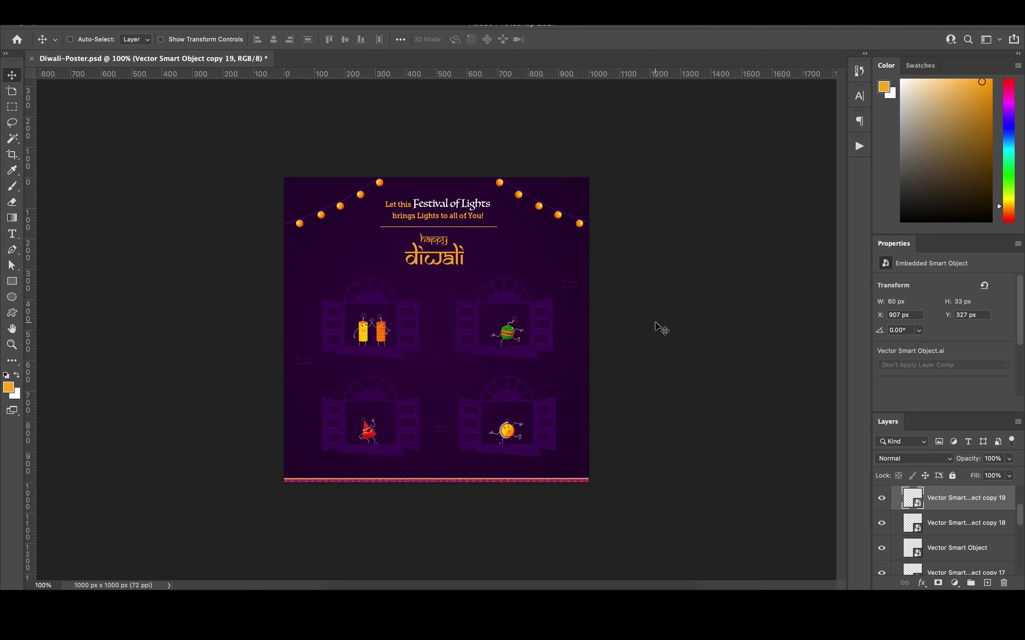
key(f)
key(f)
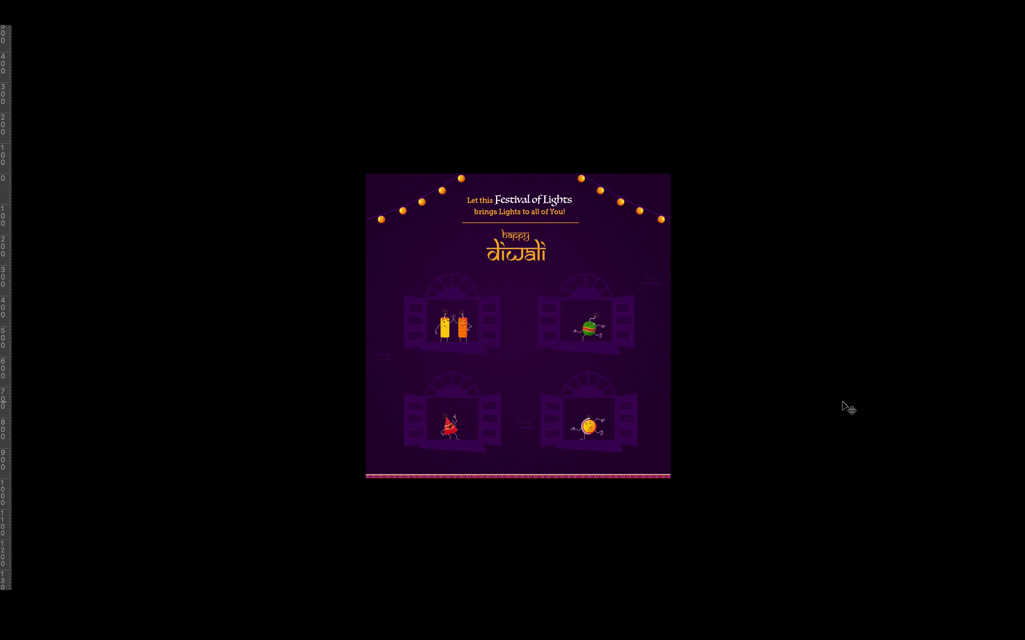
key(ctrl+r)
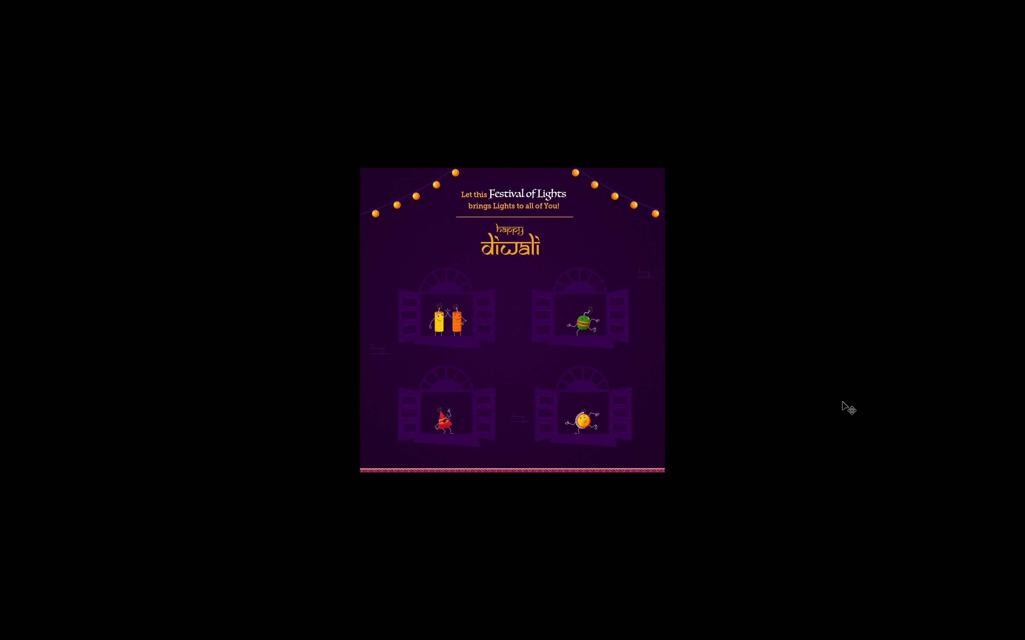
key(ctrl+plus)
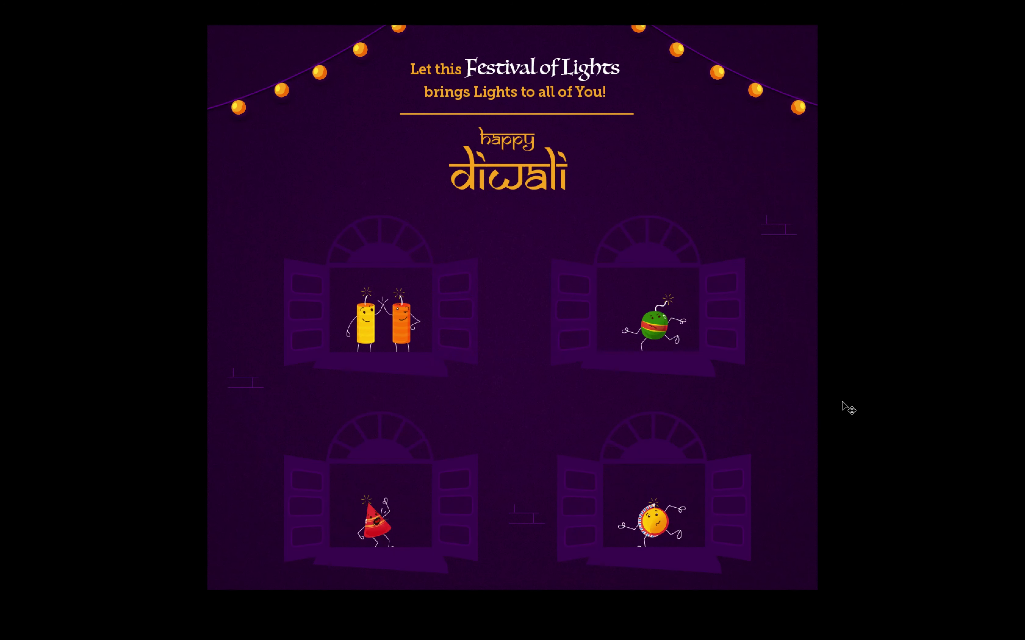
key(ctrl+minus)
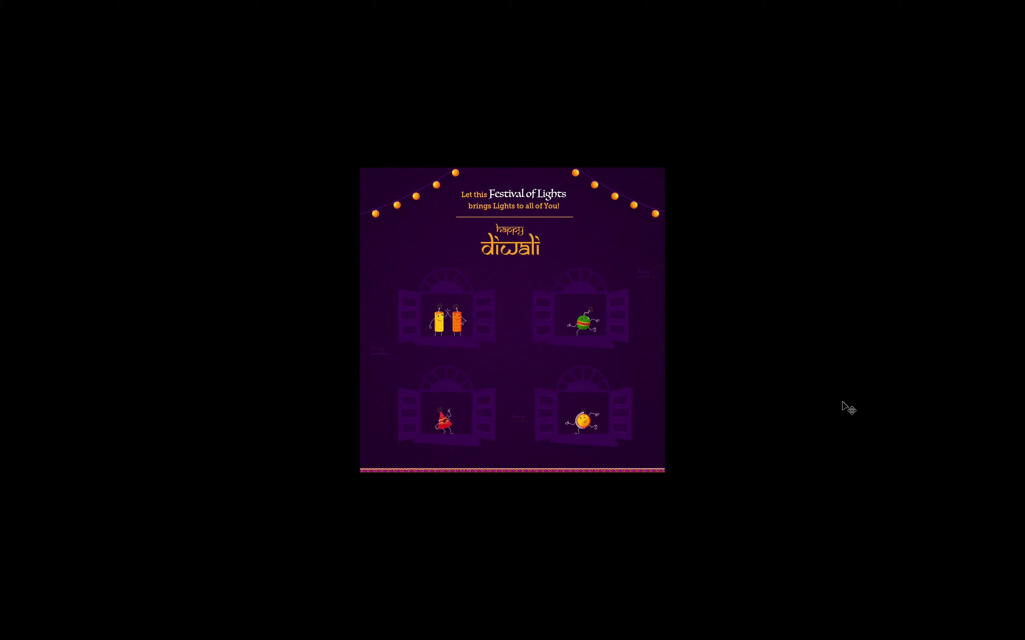
mouse_move(841, 402)
mouse_down()
mouse_move(843, 417)
mouse_move(874, 443)
mouse_up()
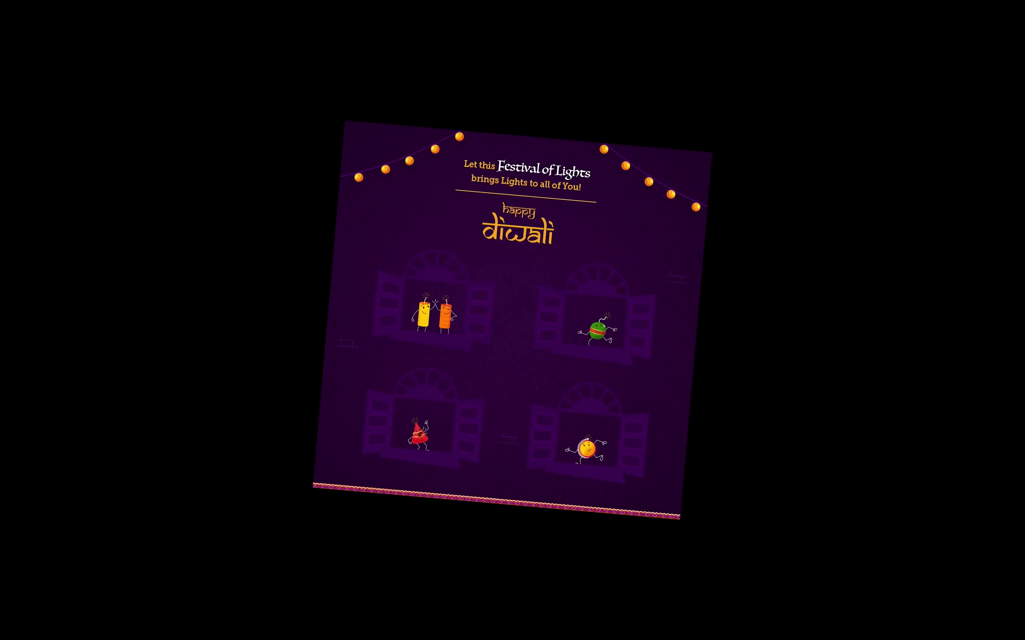